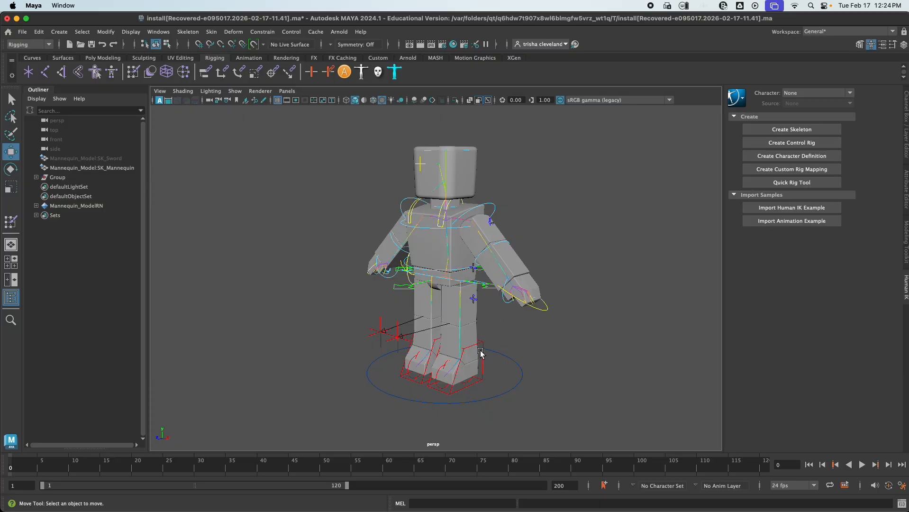
- Test the left leg's IK control by moving the foot, and undo the move
left_click(479, 350)
left_click_drag(480, 350, 485, 332)
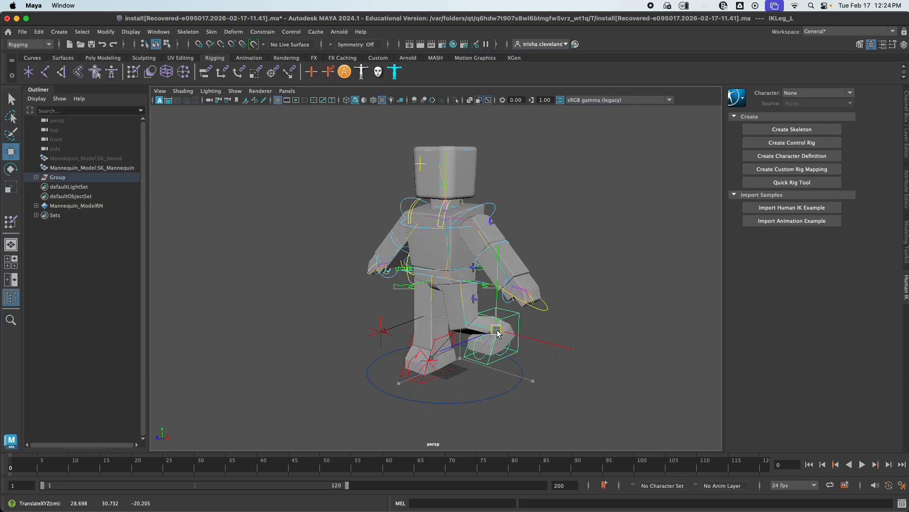
key("ctrl+z")
left_click_drag(419, 347, 454, 355, "alt")
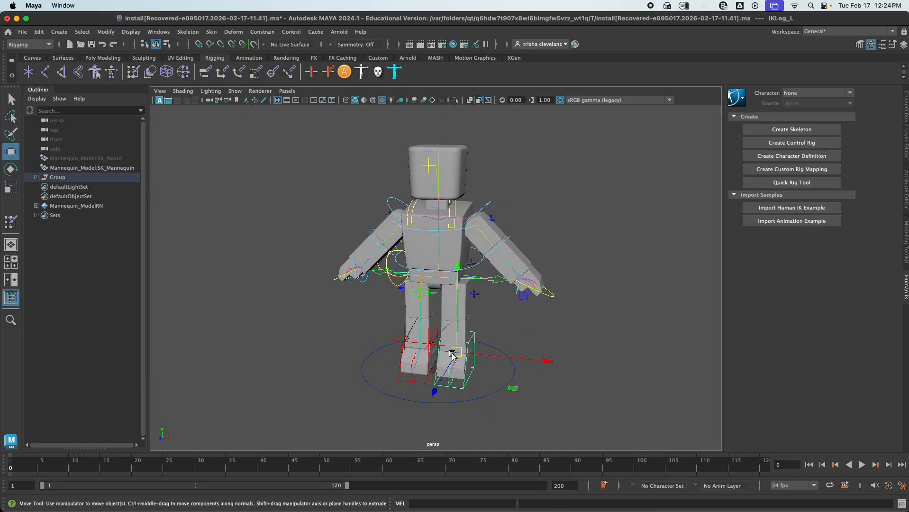
- Select the finger controls on both hands, and test-move the root control downward before undoing the move
left_click(552, 294)
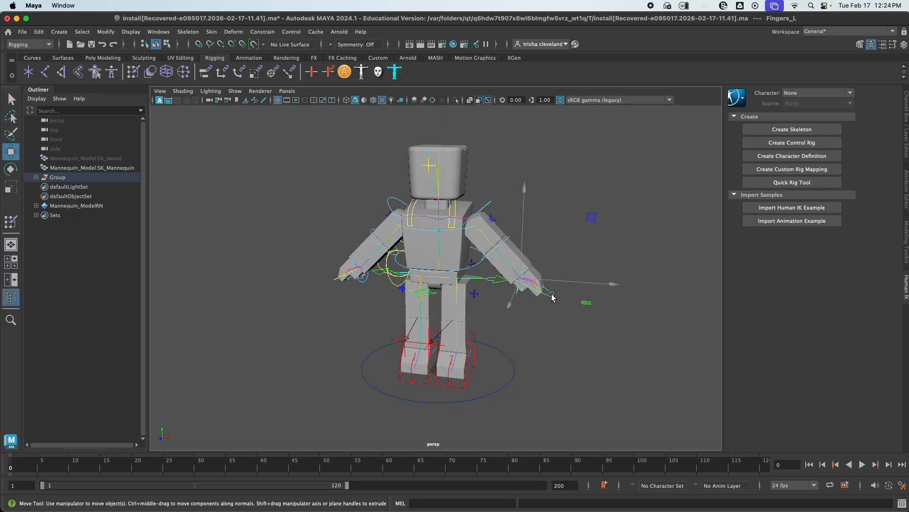
left_click(335, 277)
left_click_drag(367, 245, 503, 293, "alt")
left_click(492, 288)
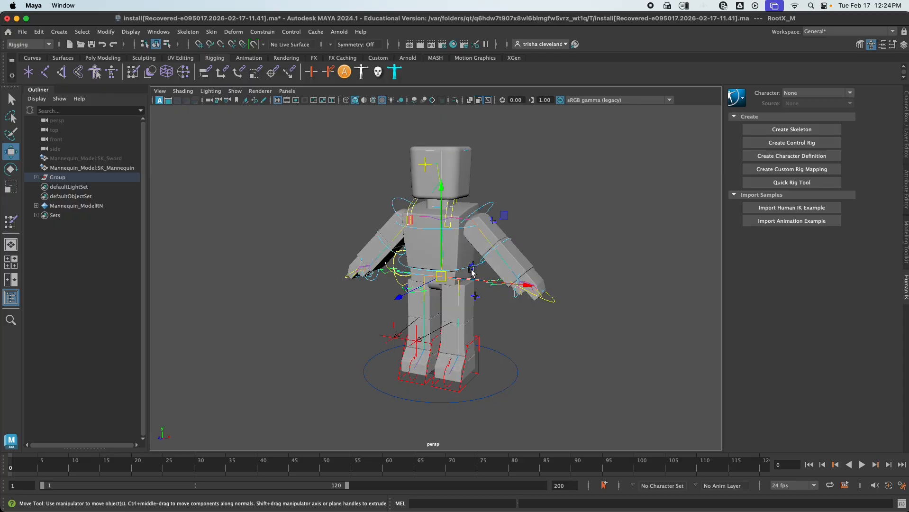
left_click_drag(441, 234, 458, 303)
key("ctrl+z")
- Pull the left foot's IK control outward and upward to show the knee bending, and undo it
left_click(409, 262)
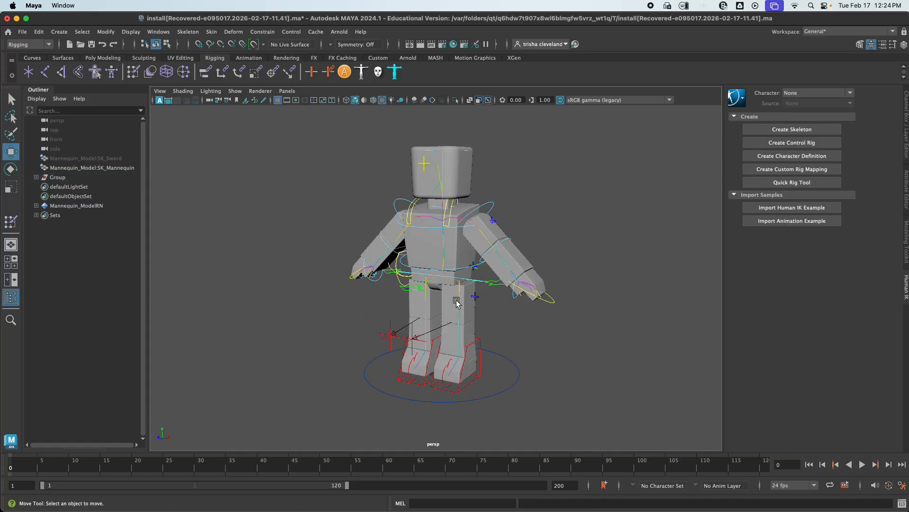
left_click(483, 340)
left_click_drag(462, 362, 499, 347)
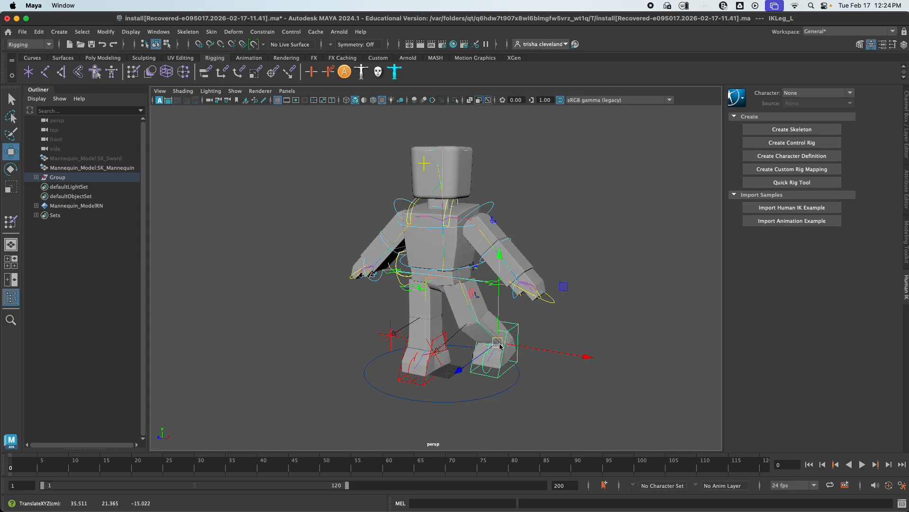
key("ctrl+z")
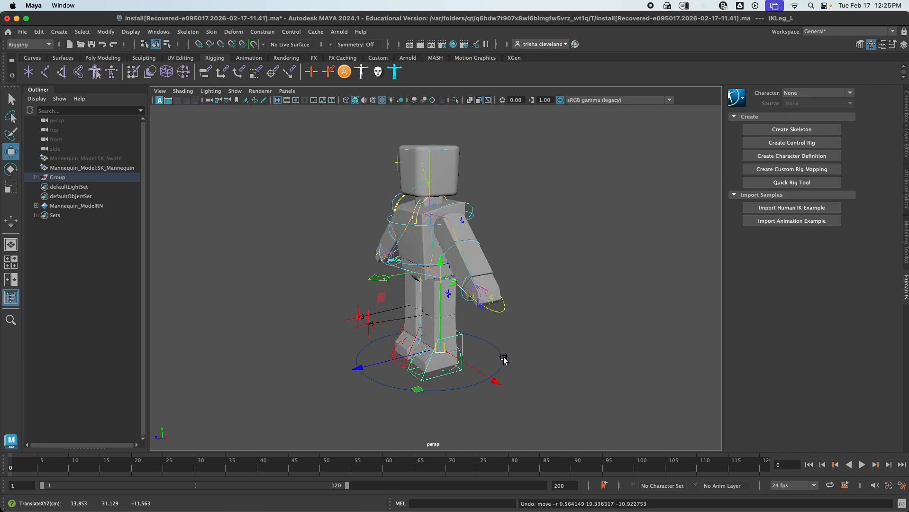
- Try moving and uniformly scaling the whole rig with the Main ground-circle control, undoing both changes
left_click(439, 350)
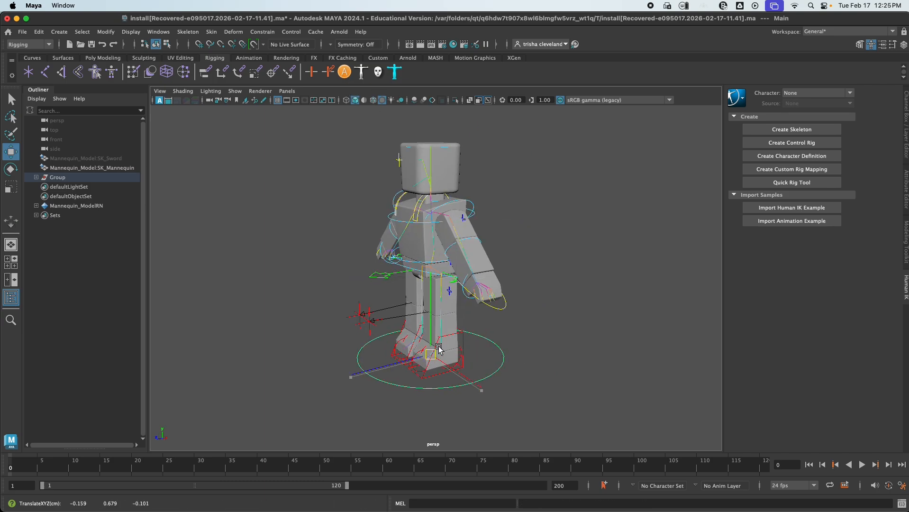
left_click_drag(439, 348, 400, 348)
key("super+z")
key("r")
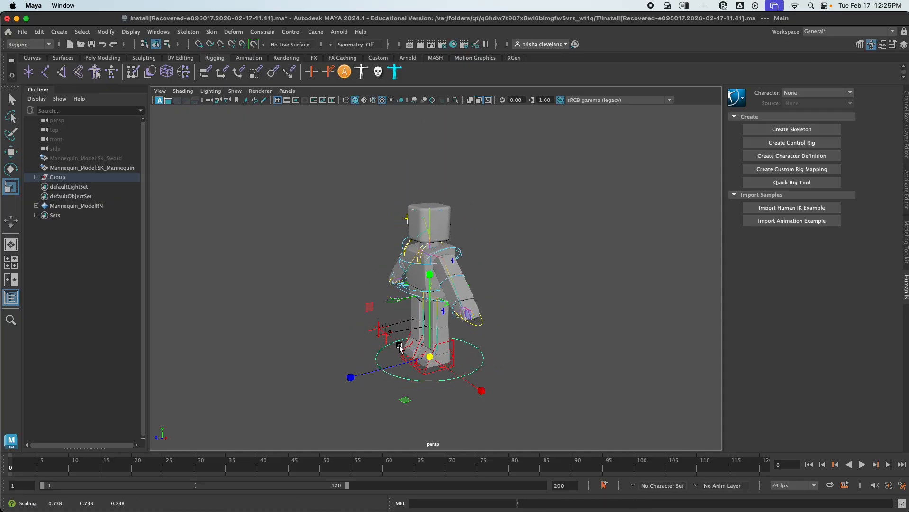
key("super+z")
left_click_drag(345, 332, 412, 331, "alt")
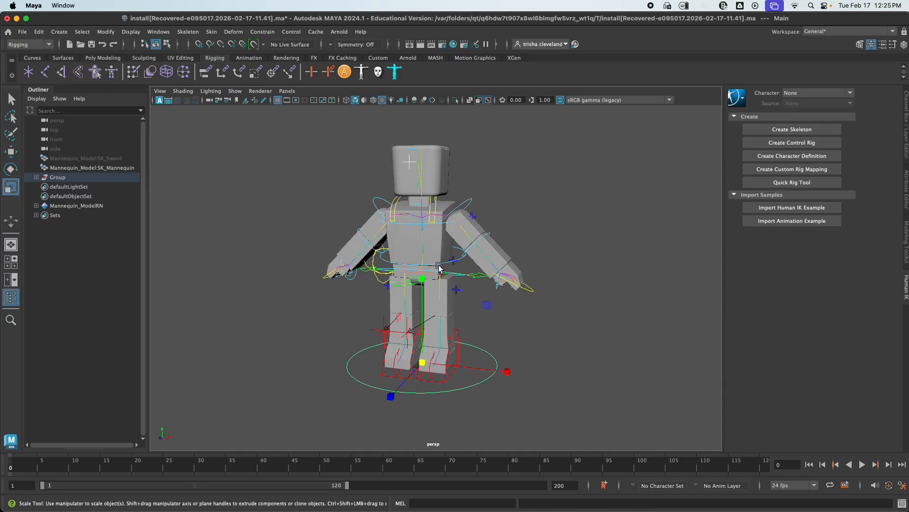
- Try rotating the left FK elbow control, and deselect it
left_click_drag(422, 235, 479, 237, "alt")
left_click(488, 236)
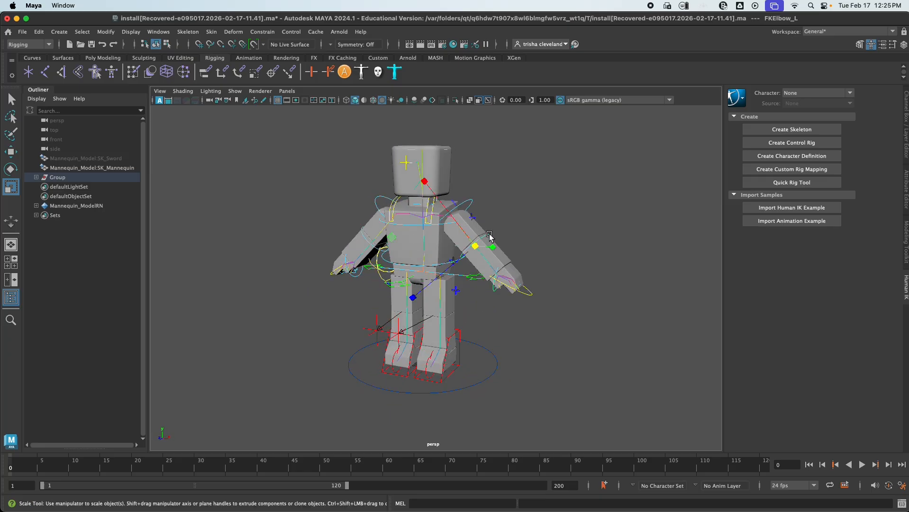
key("e")
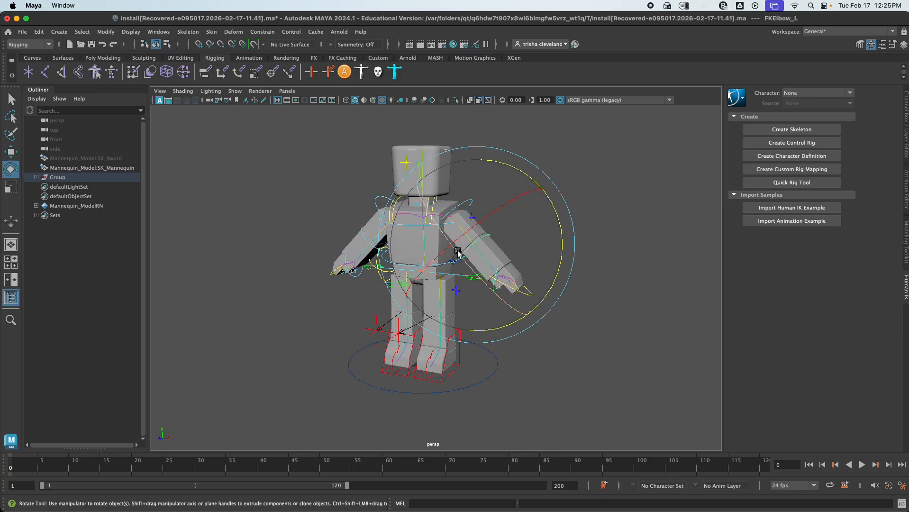
left_click_drag(458, 250, 554, 267)
left_click(554, 267)
middle_click_drag(457, 233, 446, 266, "alt")
left_click_drag(445, 266, 467, 270, "alt")
middle_click_drag(467, 273, 480, 239, "alt")
left_click_drag(544, 243, 509, 250, "alt")
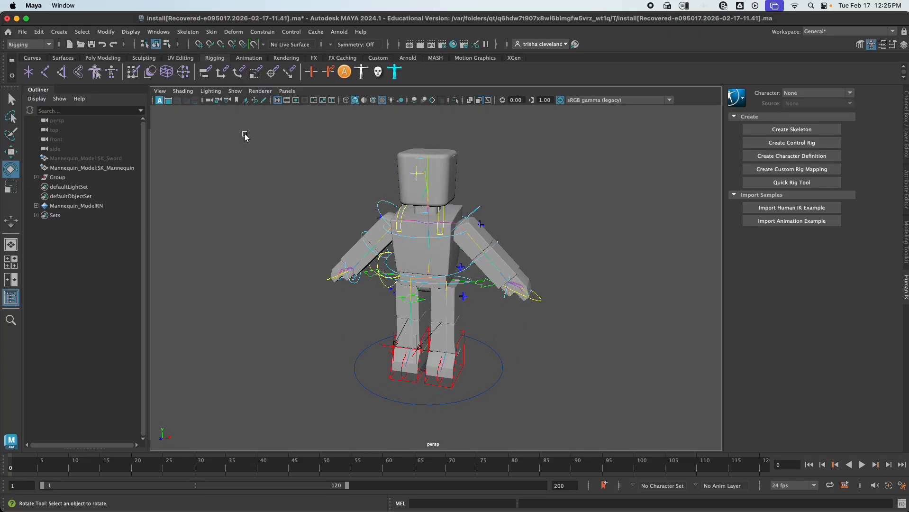
- Start a new scene without saving the changes to the recovered install file
left_click(22, 32)
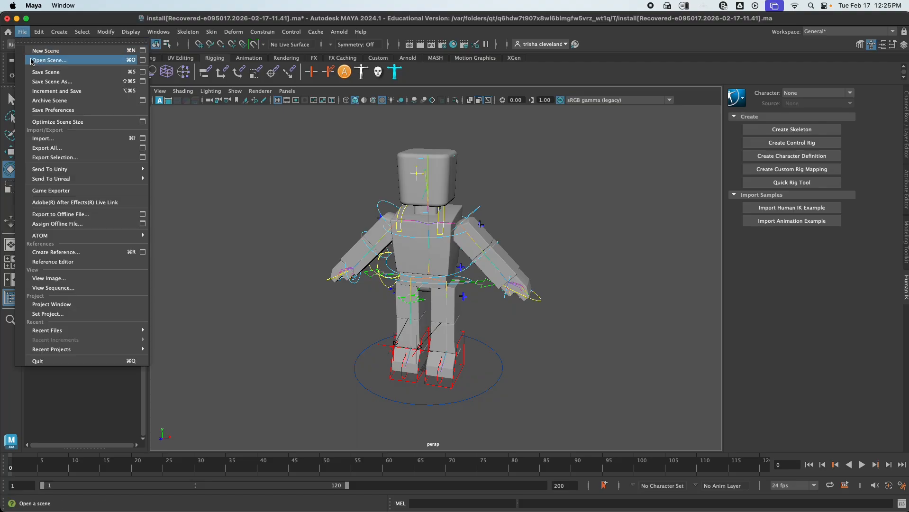
left_click(34, 52)
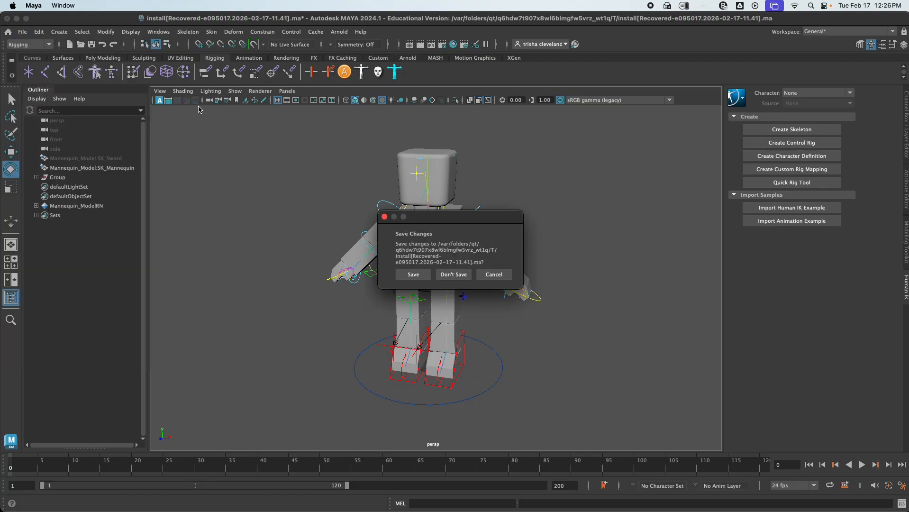
left_click(447, 275)
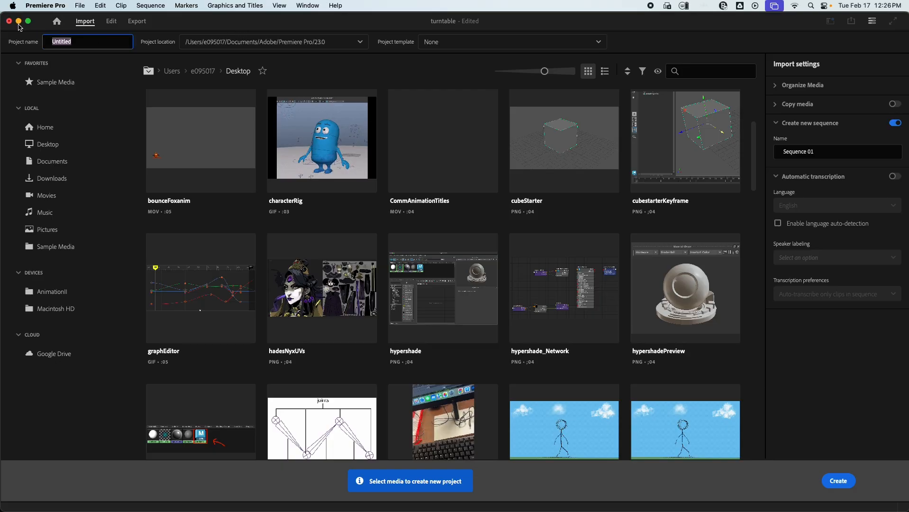
- Minimize Premiere Pro and check the files attached to the rigging assignment in the browser
left_click(19, 21)
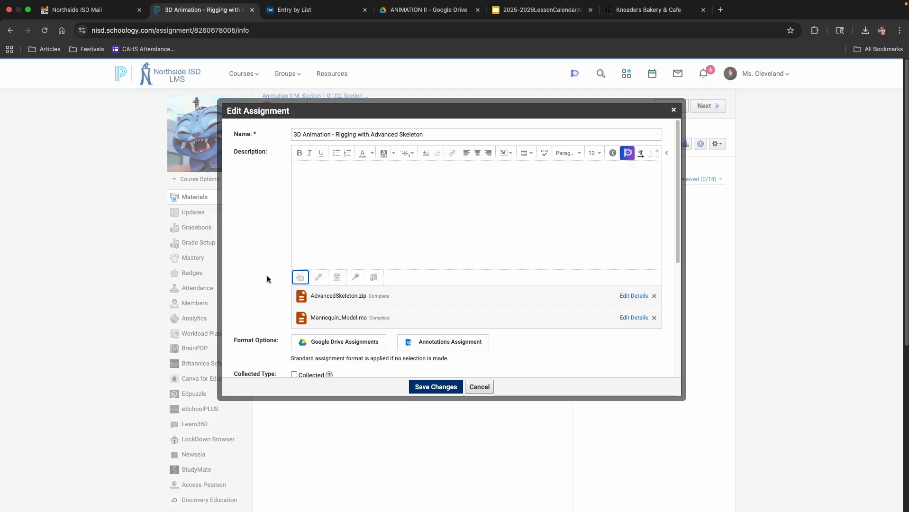
scroll(251, 288, "down", 1)
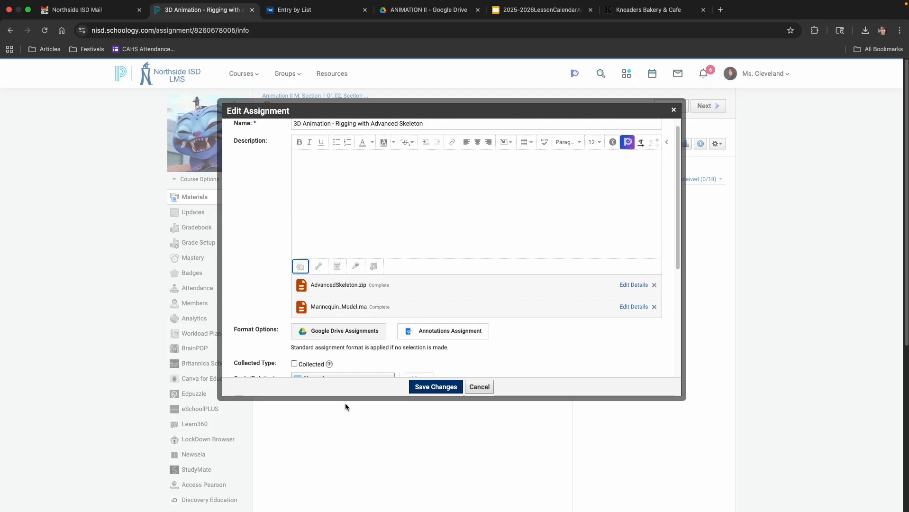
mouse_move(376, 503)
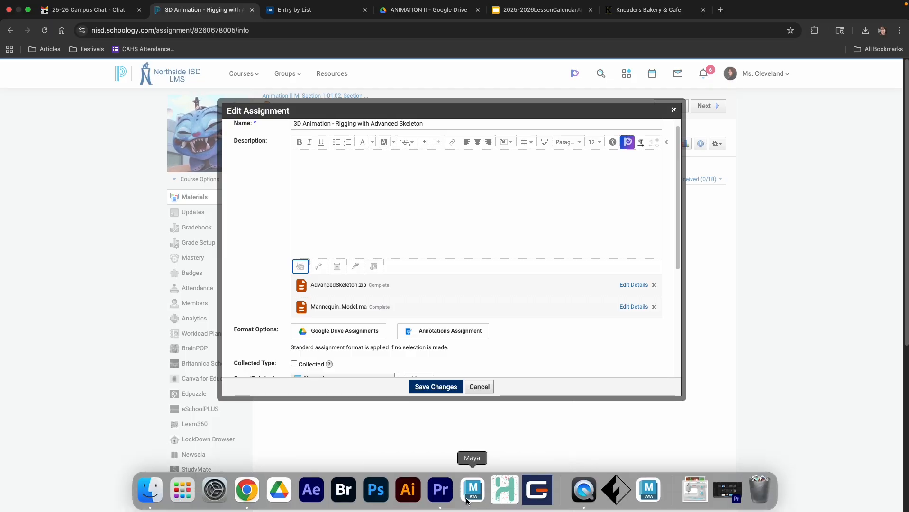
- Open a Finder window and shrink the browser window to uncover the desktop
left_click(146, 496)
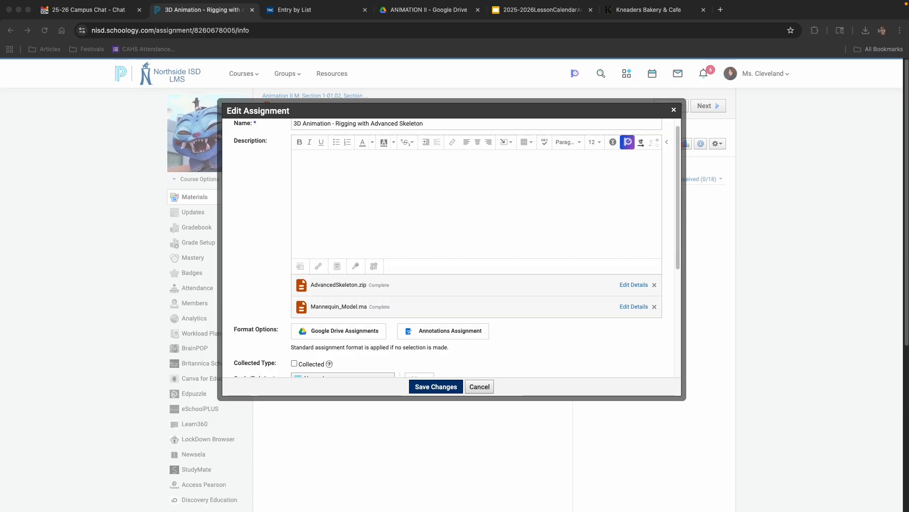
left_click(29, 9)
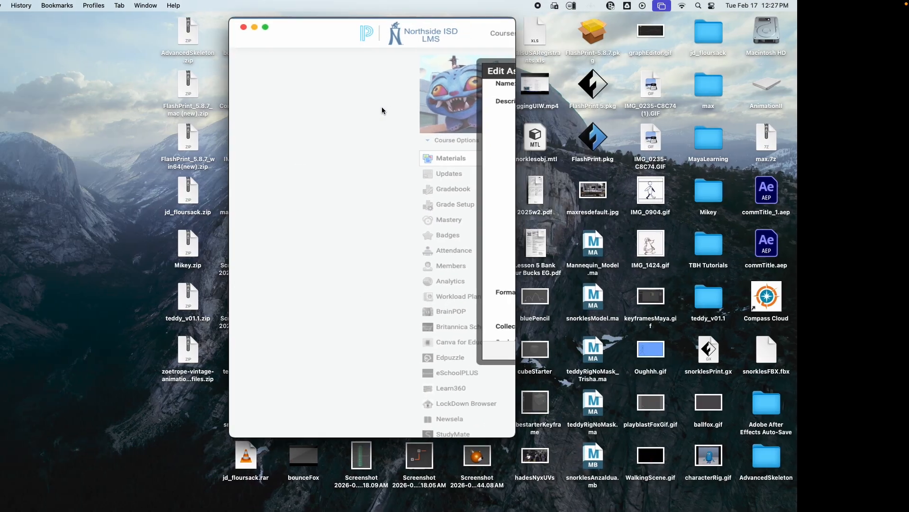
left_click_drag(901, 155, 444, 156)
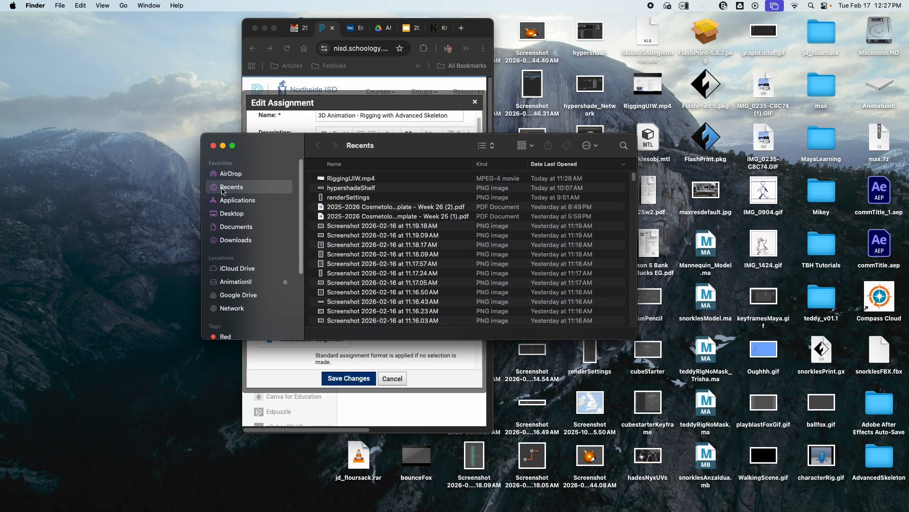
- Open the AdvancedSkeleton folder on the Desktop in Finder
left_click(244, 227)
left_click(241, 214)
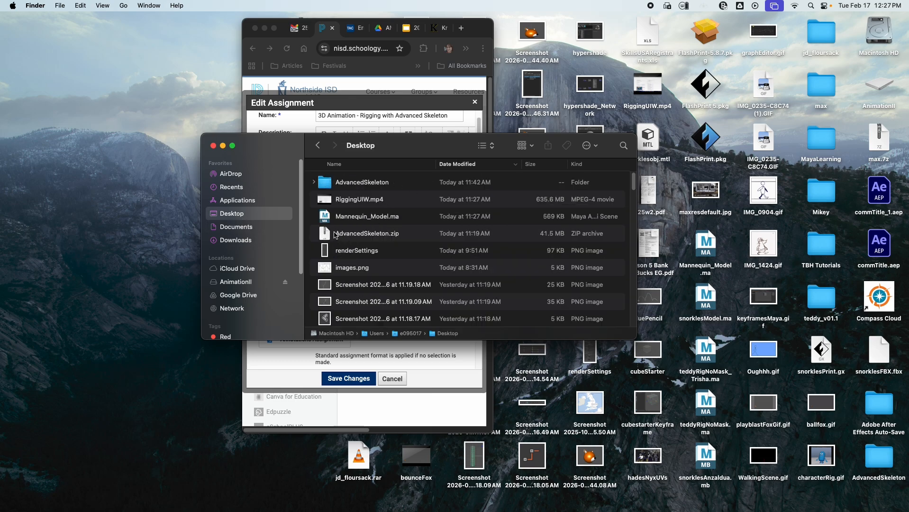
left_click(372, 185)
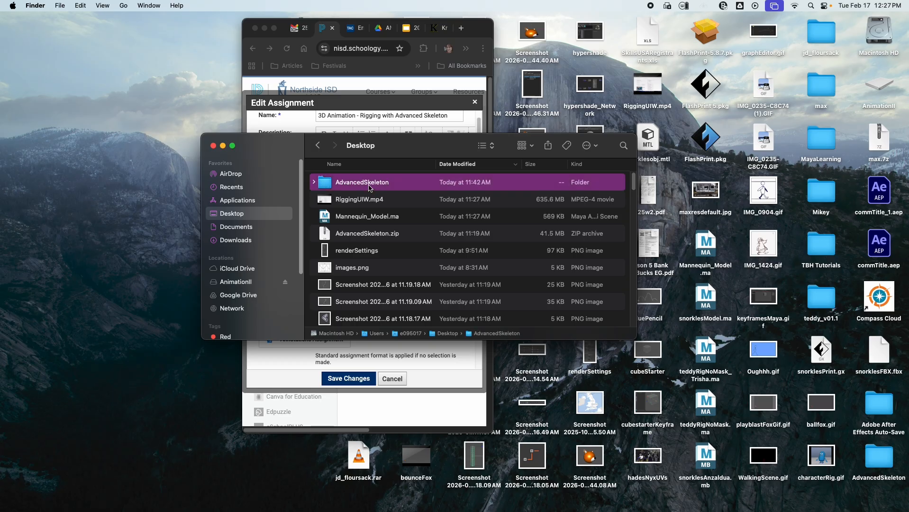
double_click(370, 184)
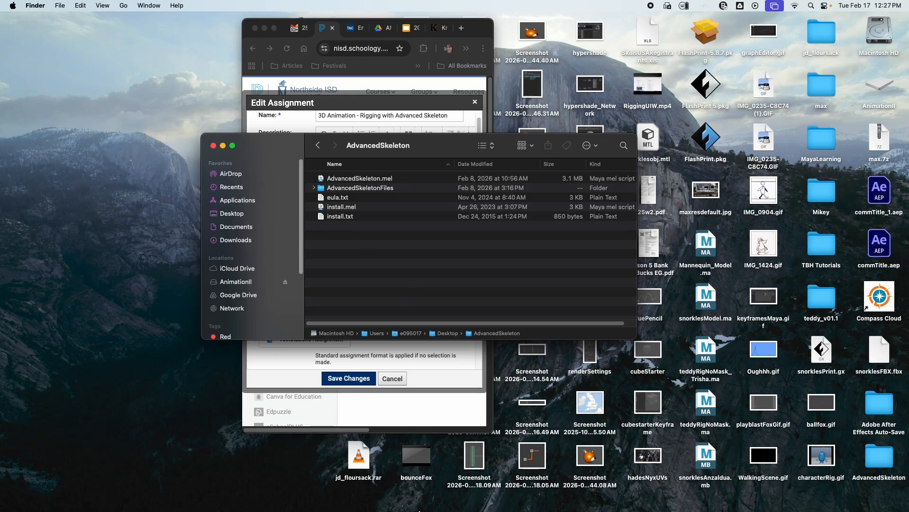
- Launch Maya and create a new scene from its home screen
mouse_move(429, 510)
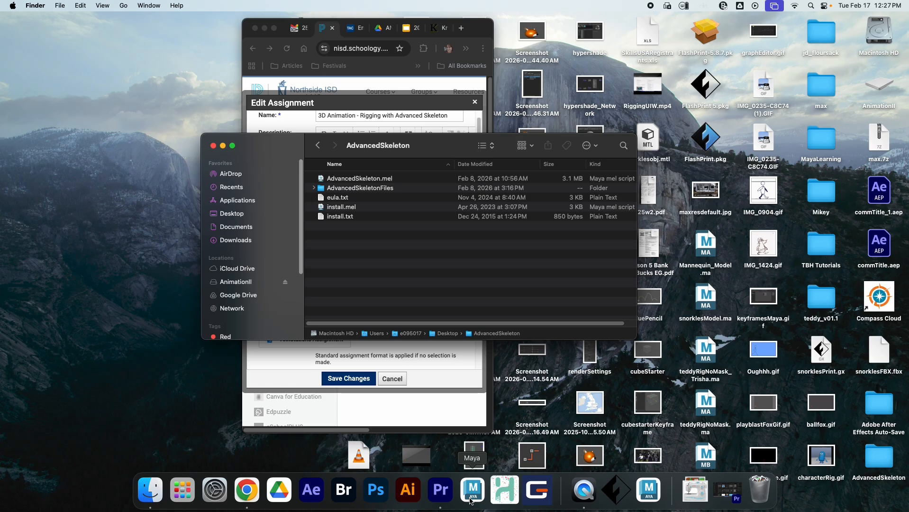
left_click(472, 493)
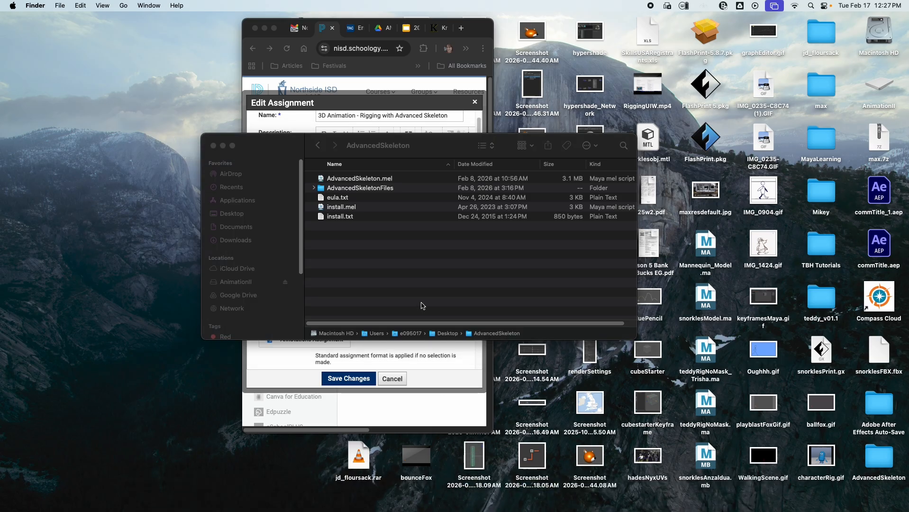
mouse_move(493, 509)
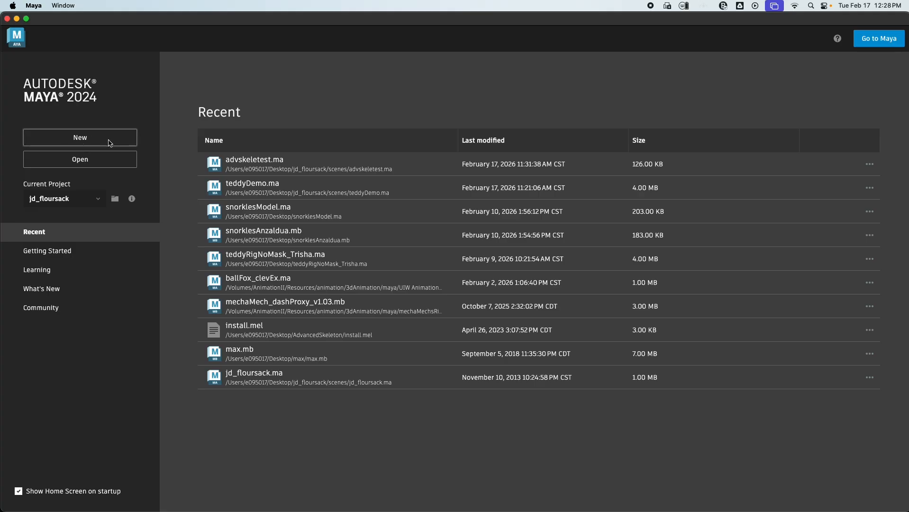
left_click(79, 146)
- Load install.mel from the AdvancedSkeleton folder into Maya's viewport to add its tools to the Rigging shelf, and try undoing it
left_click(154, 492)
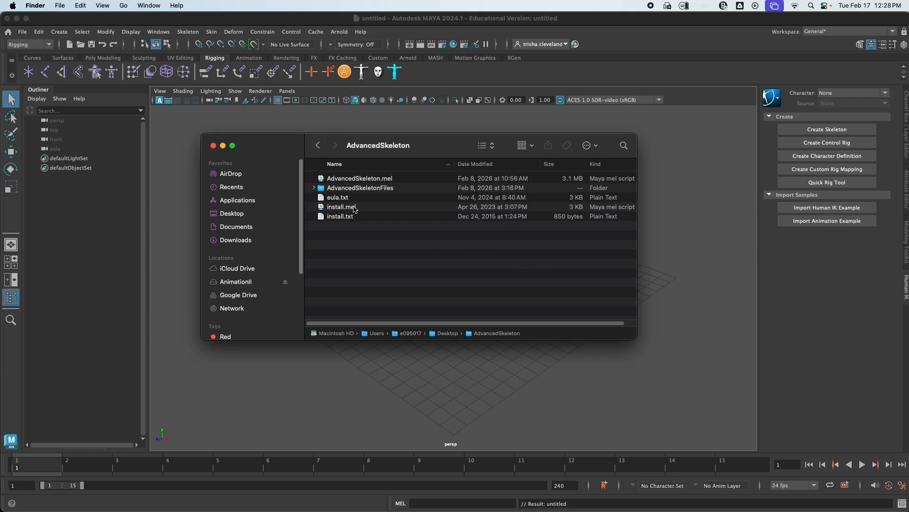
left_click_drag(355, 209, 378, 174)
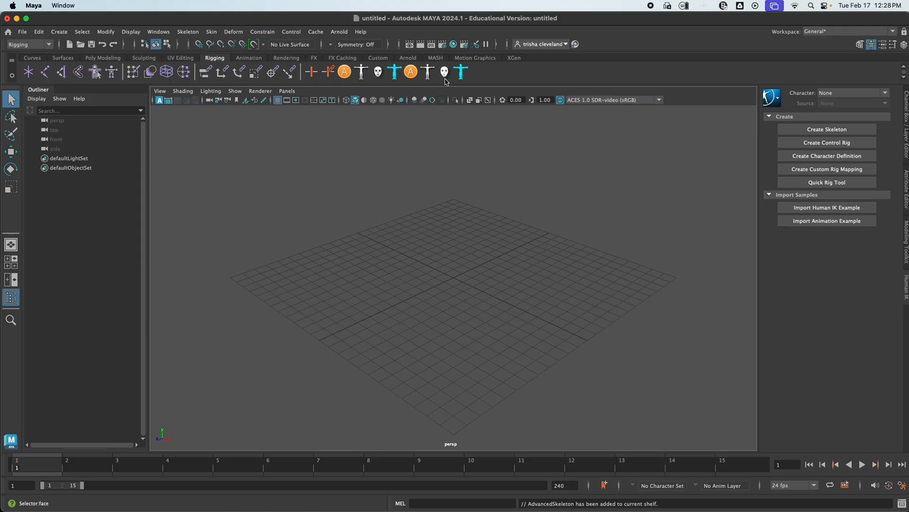
key("super+z")
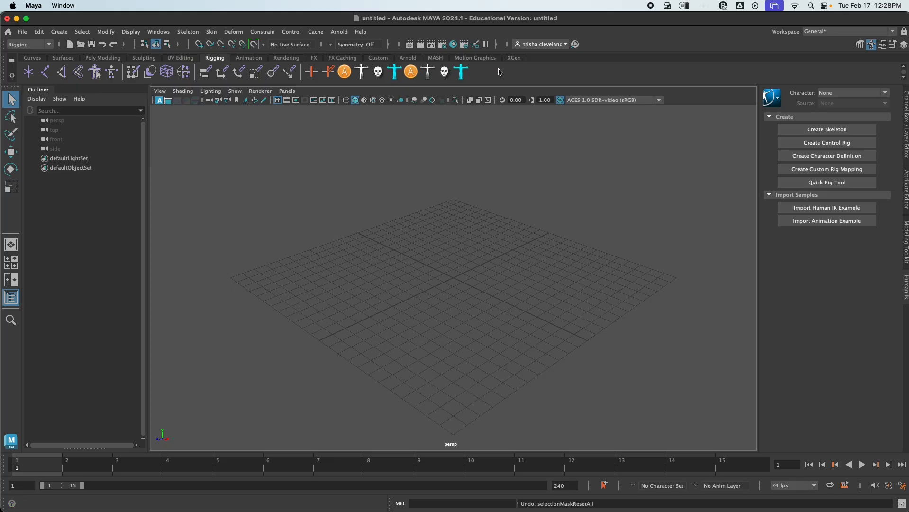
- Delete all the Advanced Skeleton buttons from the Rigging shelf
right_click(346, 74)
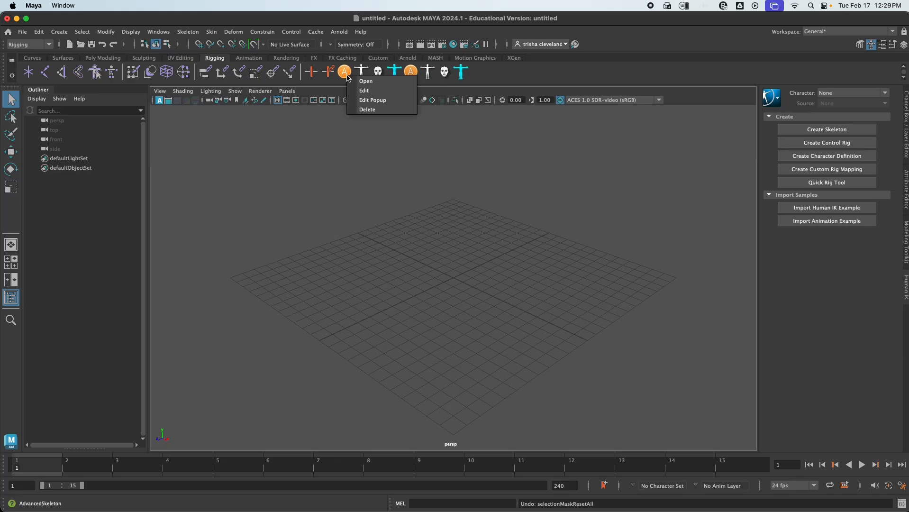
left_click(377, 110)
right_click(346, 75)
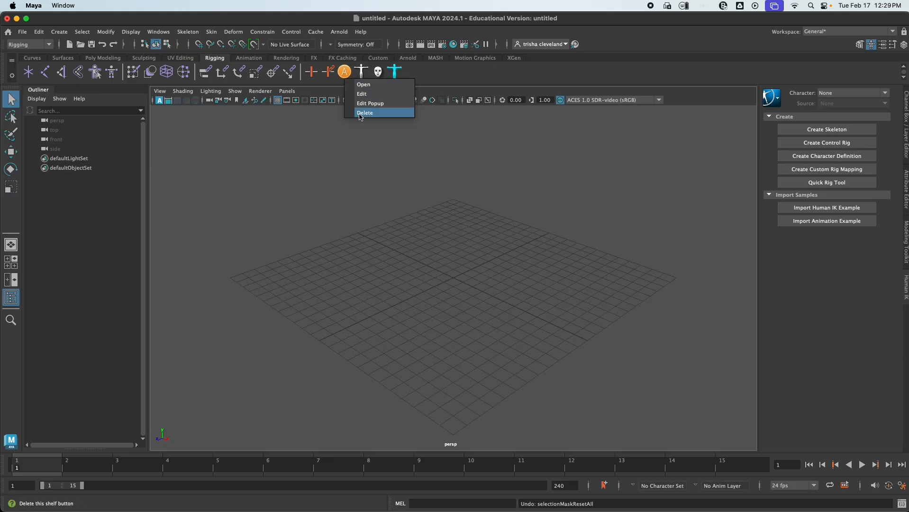
left_click(375, 109)
right_click(346, 76)
left_click(372, 108)
right_click(346, 75)
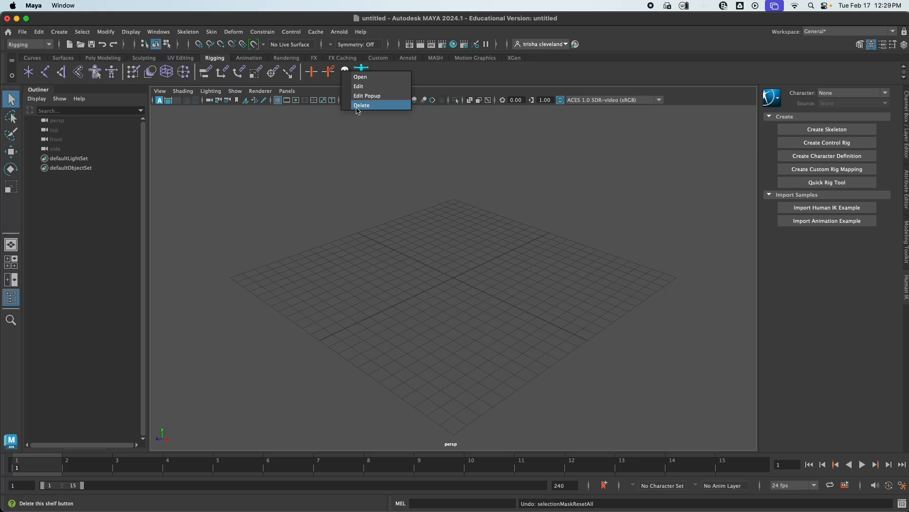
left_click(372, 108)
right_click(350, 78)
left_click(372, 108)
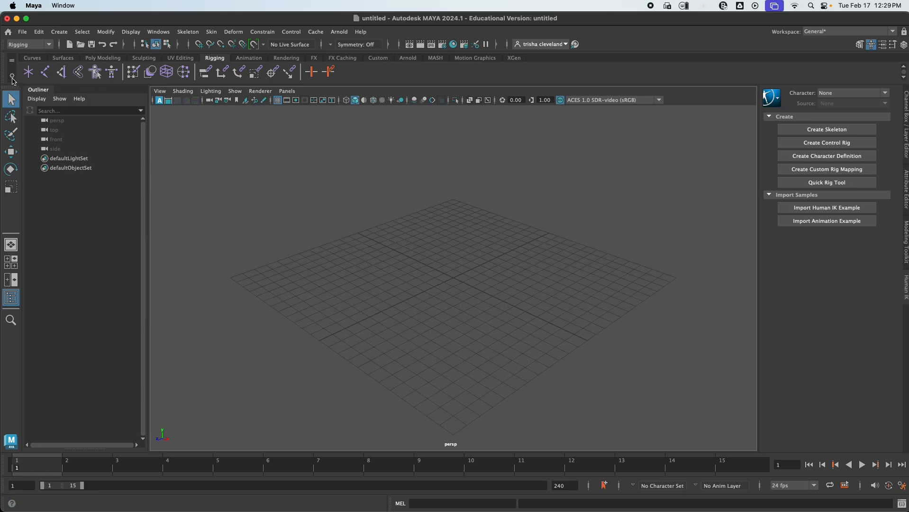
- Create a new shelf named AdvancedSkele
left_click(13, 77)
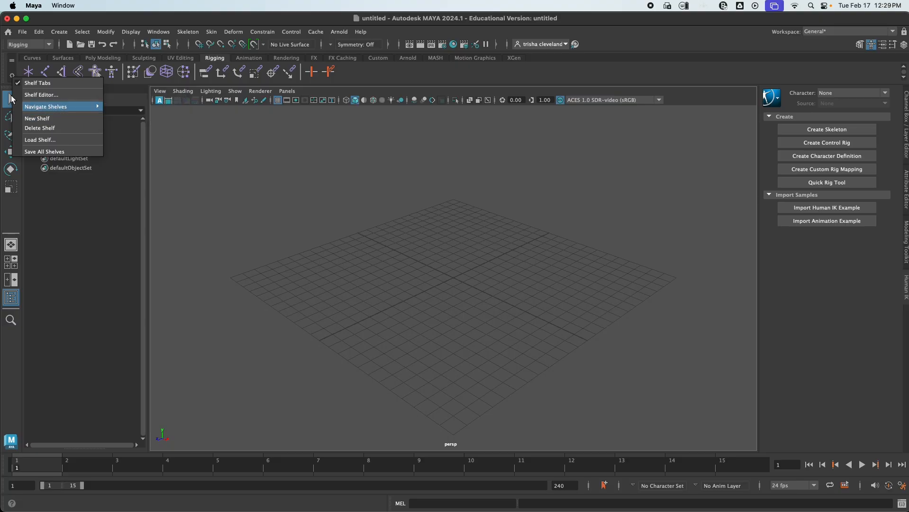
left_click(51, 119)
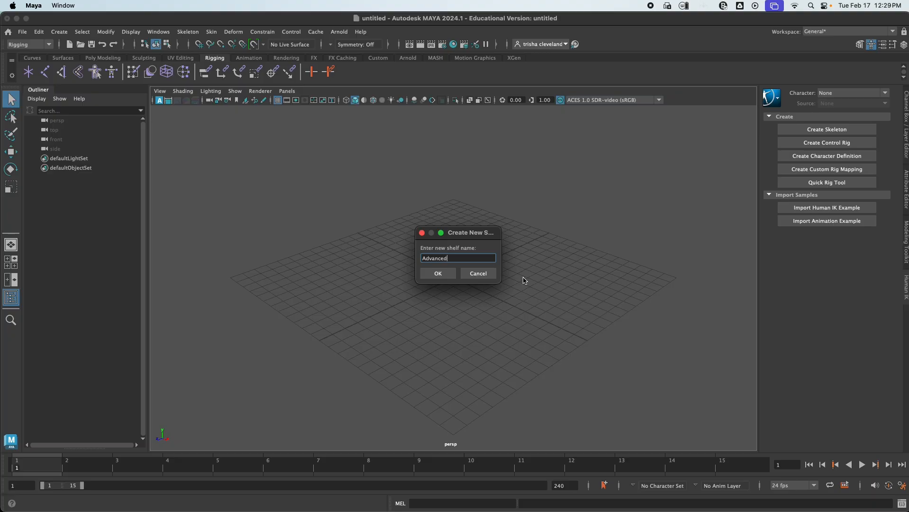
left_click(437, 274)
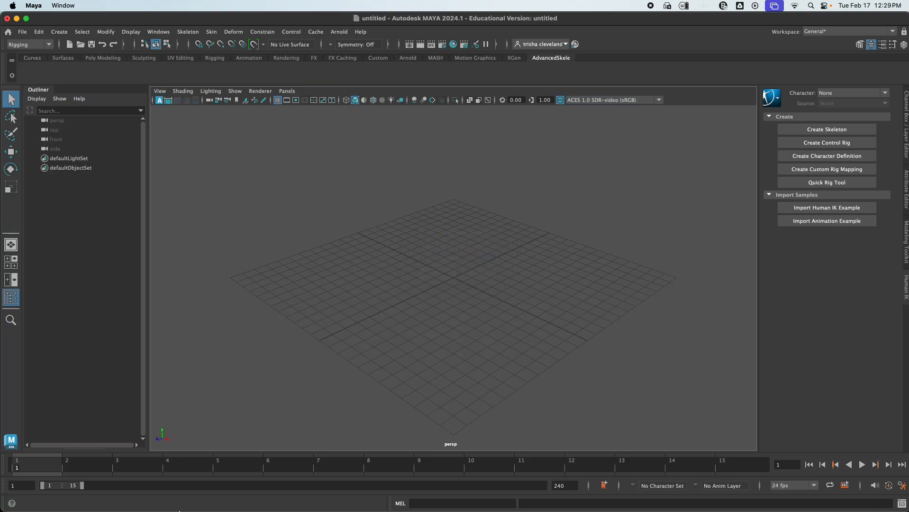
- Load install.mel from the AdvancedSkeleton folder in Finder into Maya's viewport to add its tools to the AdvancedSkele shelf
left_click(150, 495)
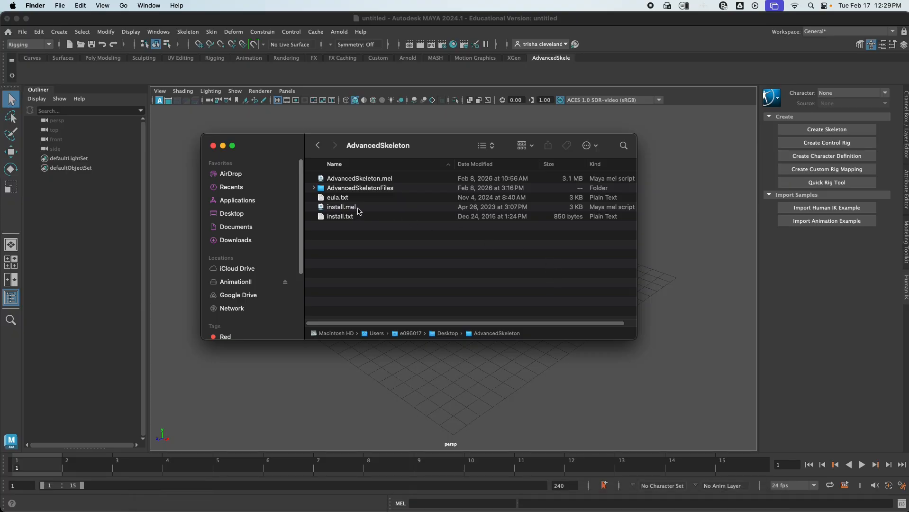
left_click_drag(371, 211, 363, 275)
left_click(362, 276)
left_click_drag(341, 207, 392, 225)
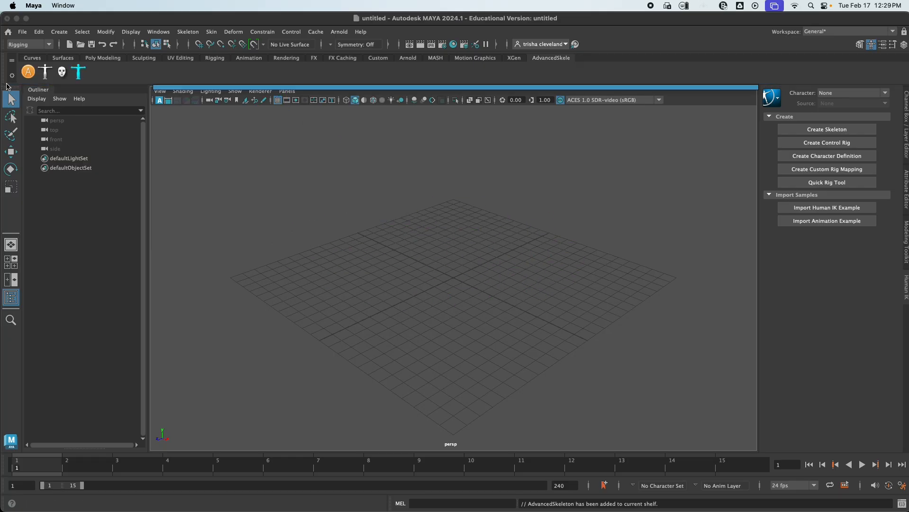
left_click(283, 290)
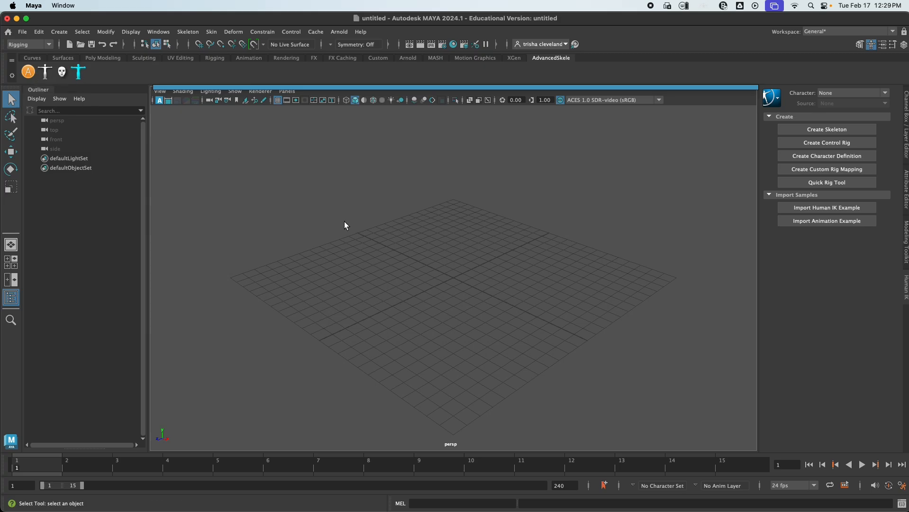
- Launch the main AdvancedSkeleton tool from the shelf, look through its Body section and leave the section collapsed
left_click(28, 72)
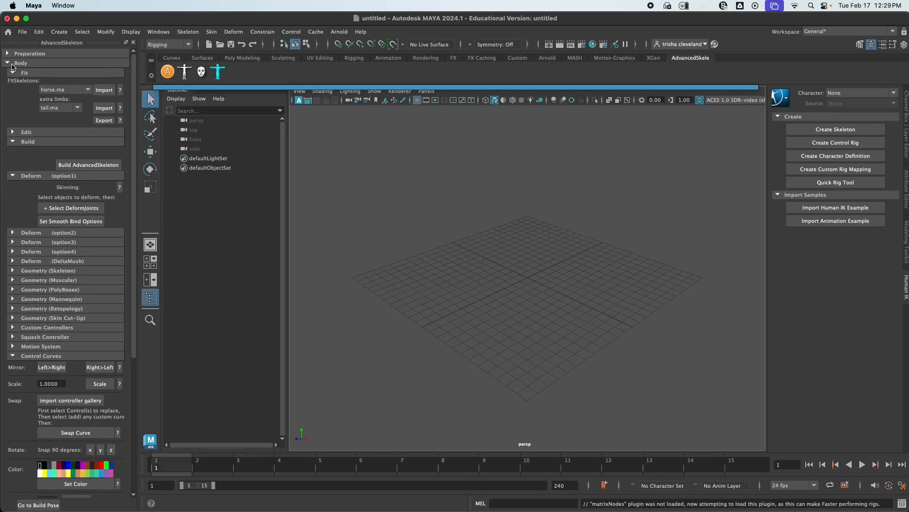
left_click(21, 63)
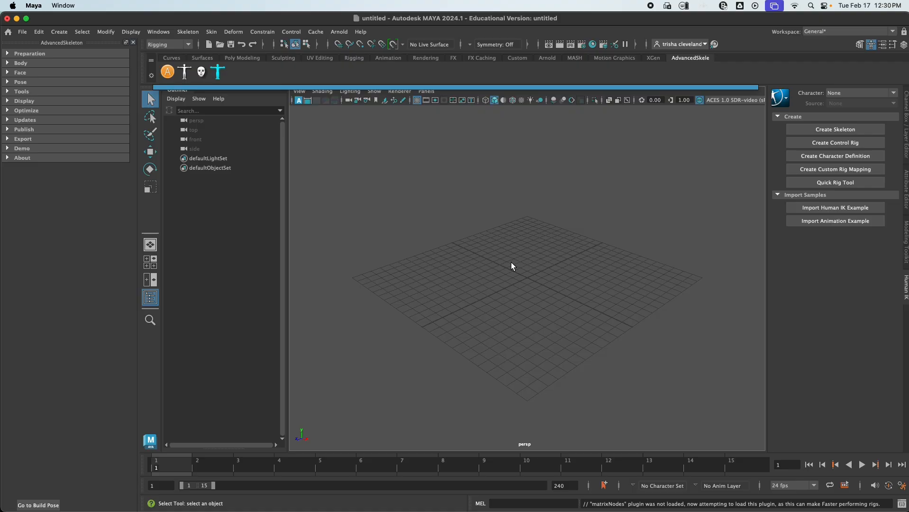
left_click(28, 54)
left_click(27, 54)
left_click(24, 63)
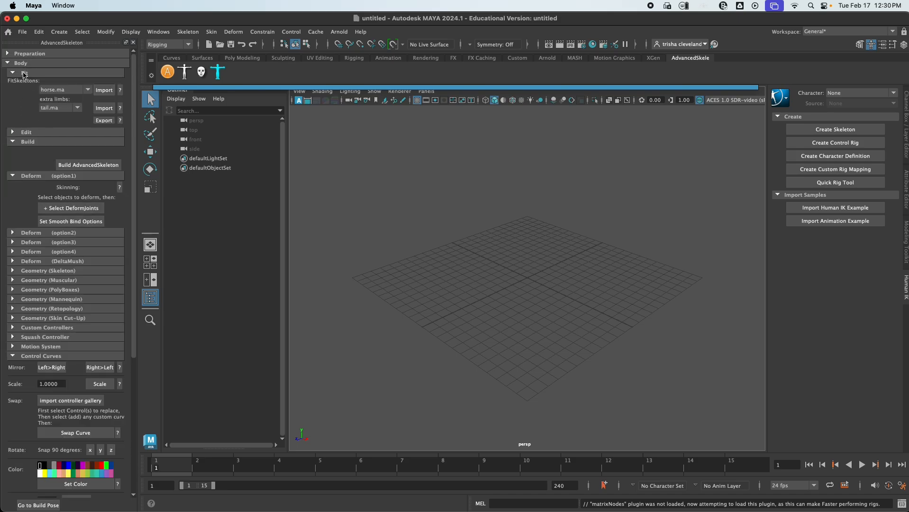
left_click(23, 63)
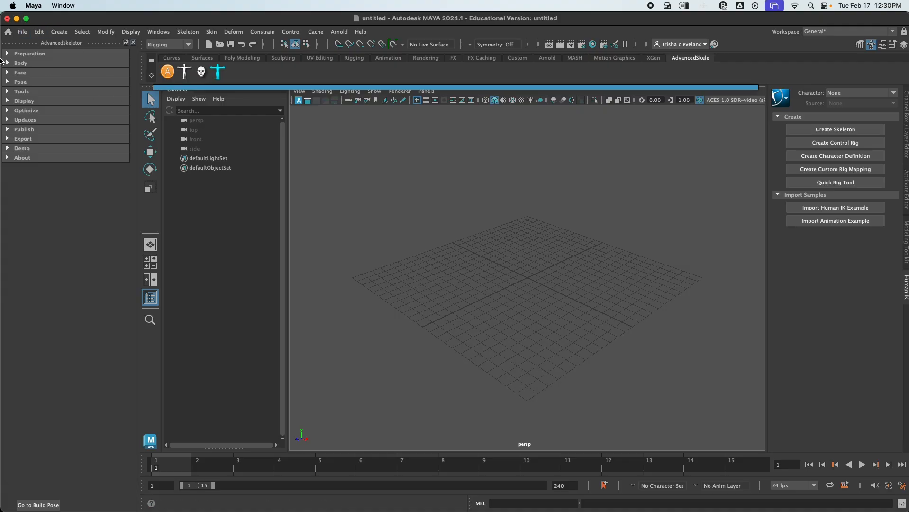
- Reference Mannequin_Model.ma from the Desktop into the scene
left_click(20, 32)
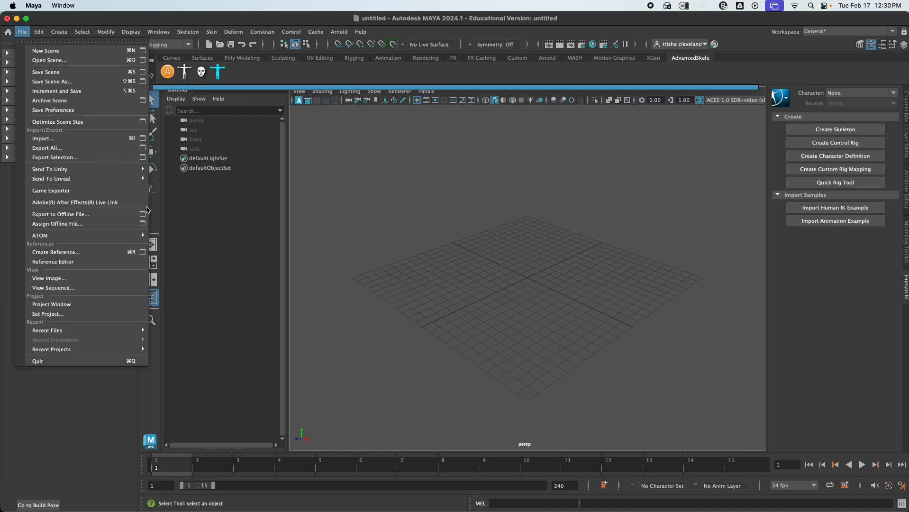
left_click(114, 252)
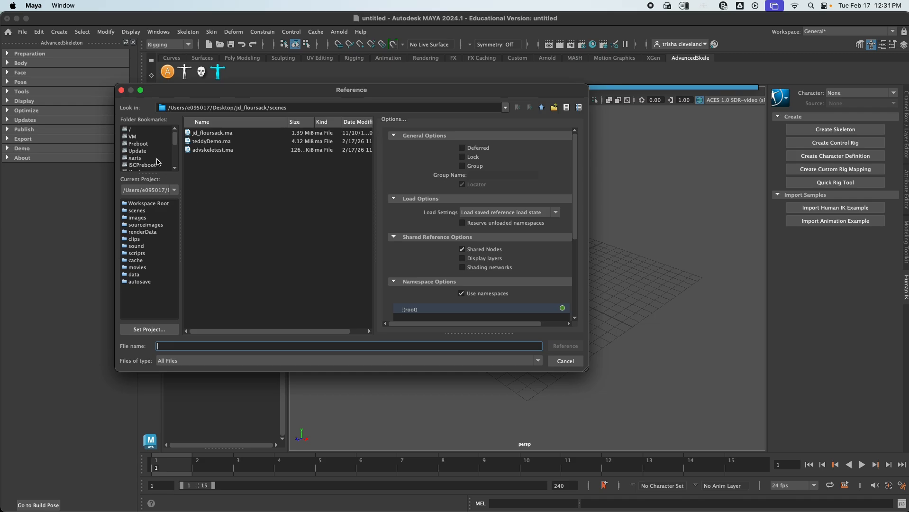
scroll(162, 151, "down", 3)
left_click(147, 151)
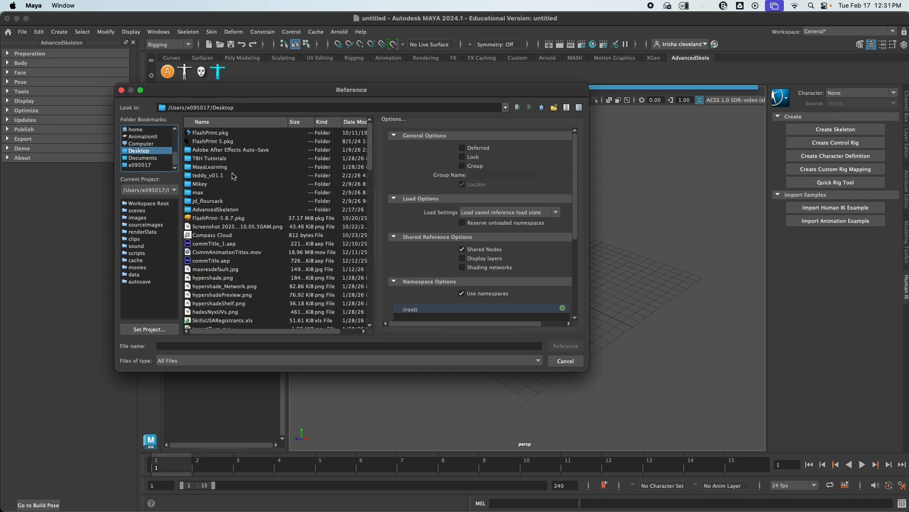
scroll(236, 180, "down", 15)
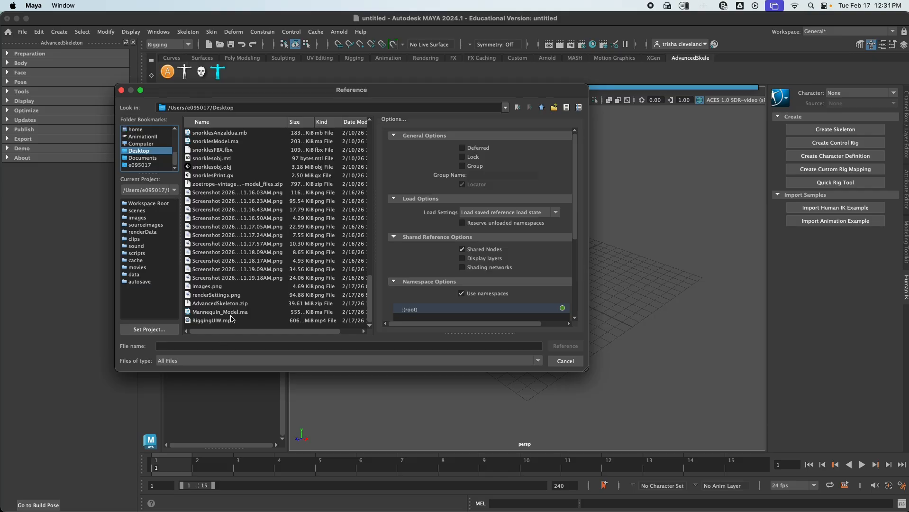
left_click(241, 319)
left_click(241, 312)
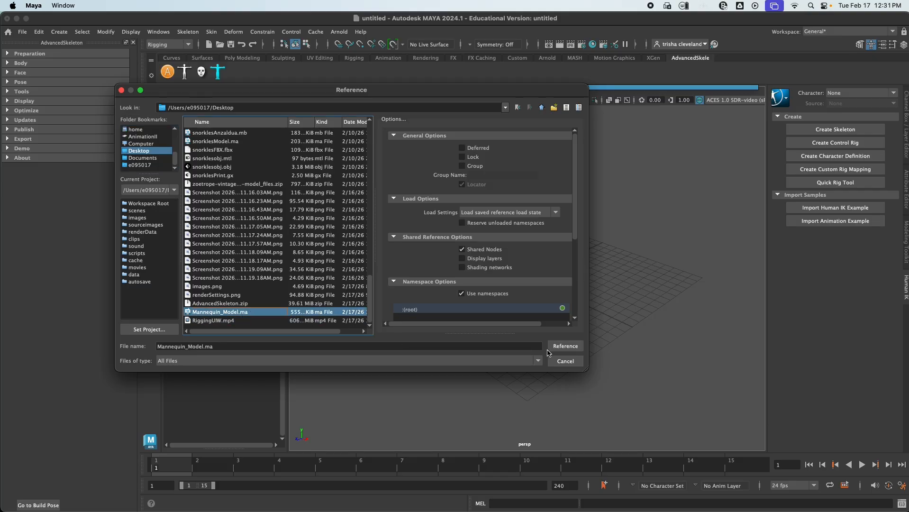
left_click(582, 346)
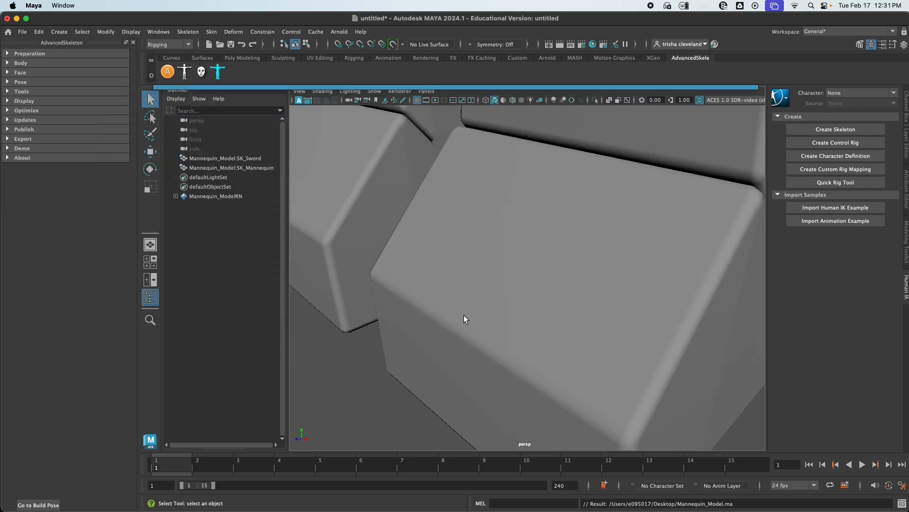
- Hide the SK_Sword mesh between the mannequin's legs
scroll(464, 315, "down", 8)
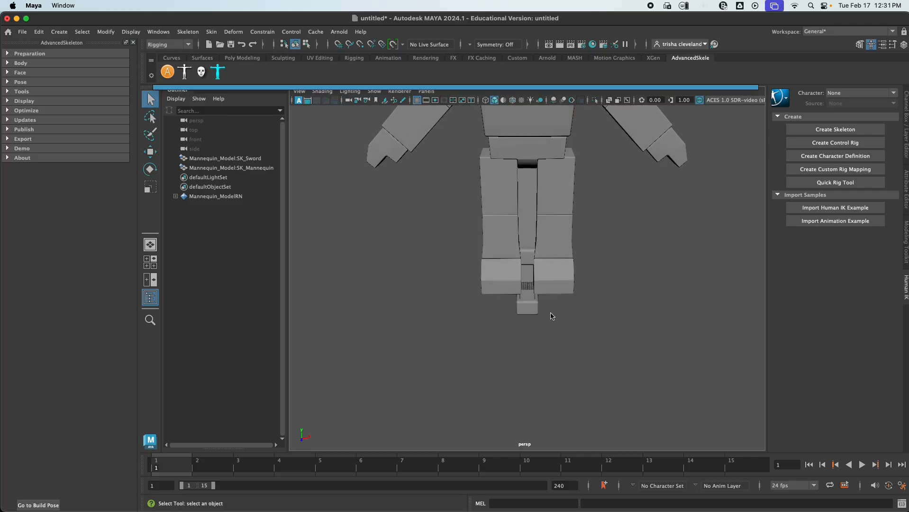
left_click_drag(556, 353, 524, 337, "alt")
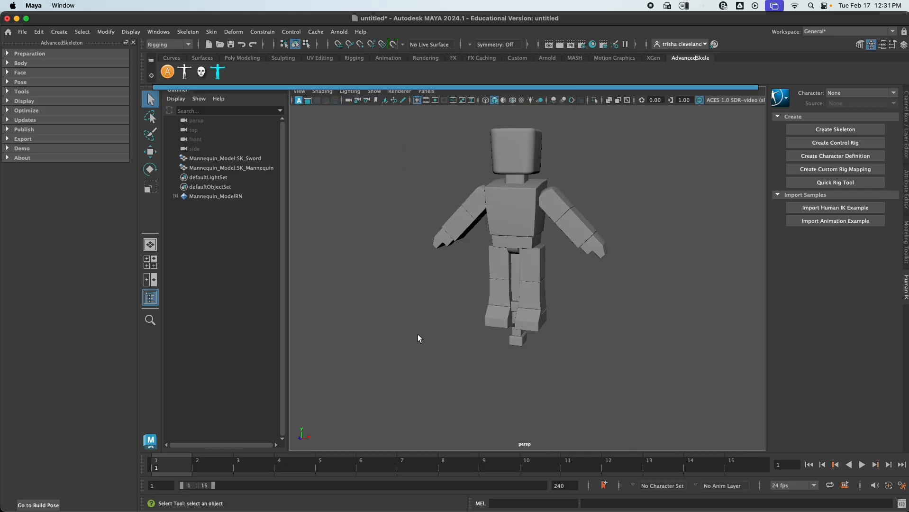
left_click(511, 341)
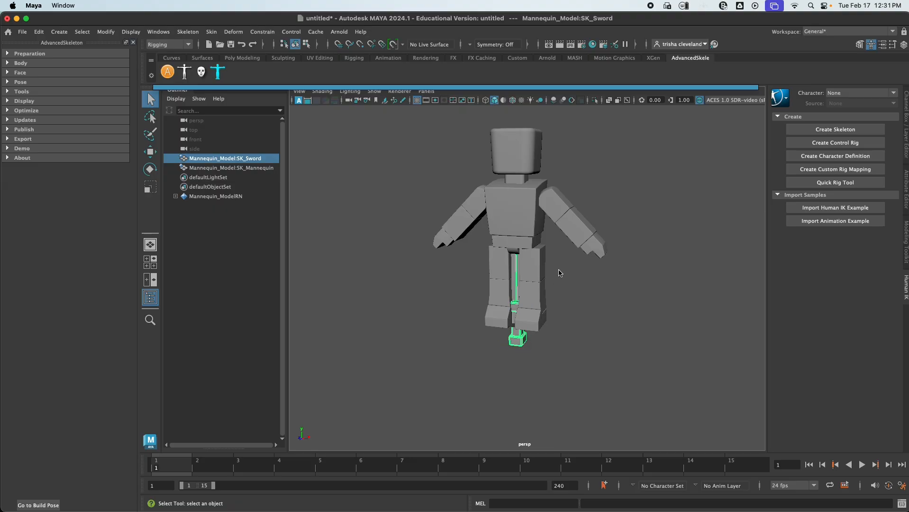
key("ctrl+h")
left_click_drag(484, 255, 415, 285, "alt")
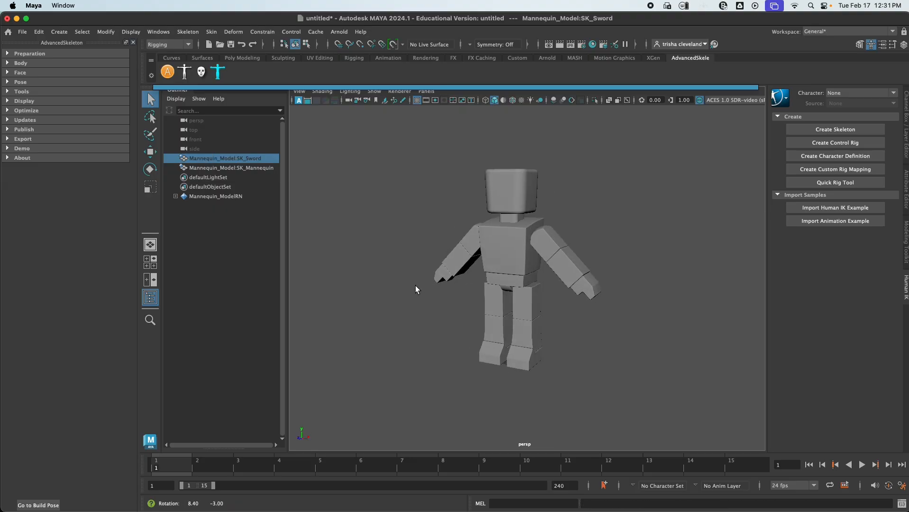
- Examine the mannequin mesh's topology and body segments, then view the unselected model from the front
left_click(514, 248)
left_click(638, 333)
left_click(495, 214)
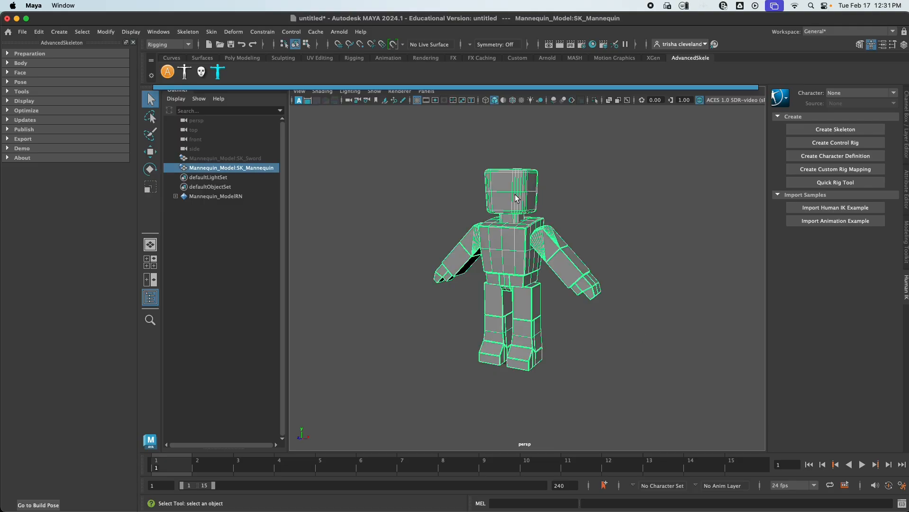
scroll(493, 291, "up", 3)
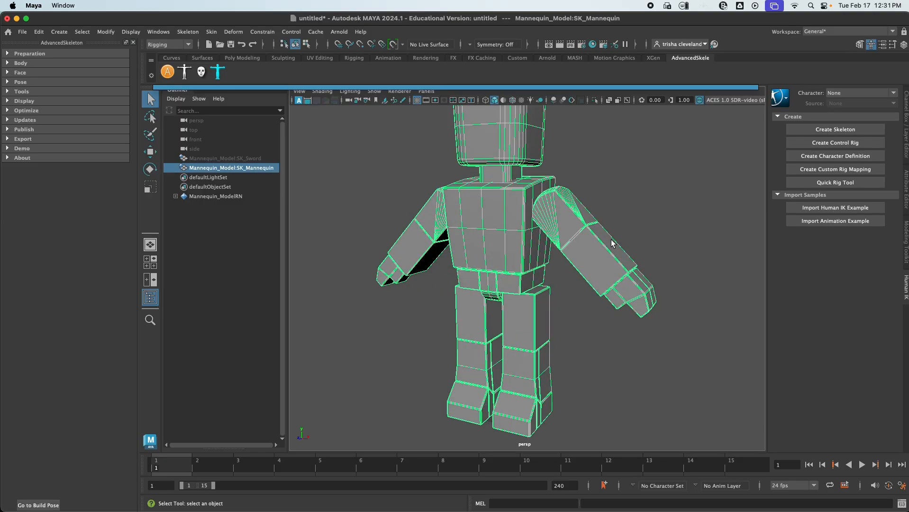
left_click(573, 365)
left_click(472, 303)
left_click(371, 183)
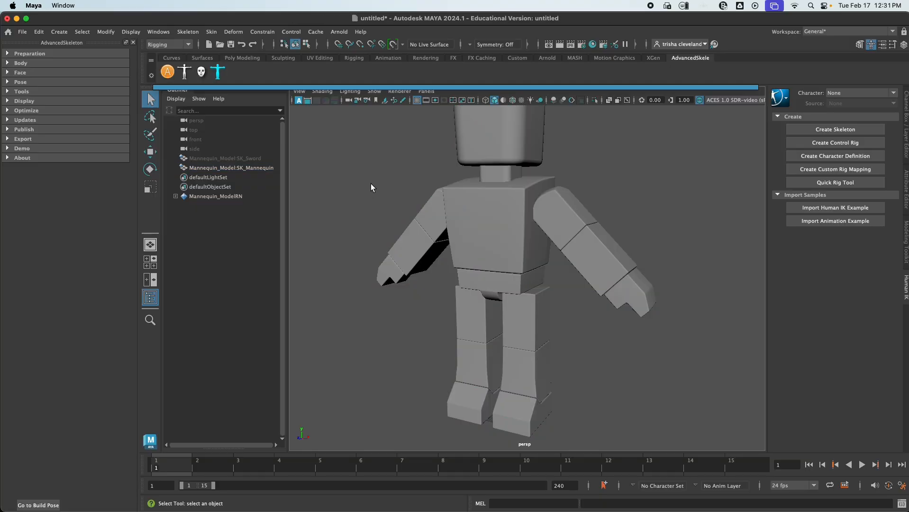
scroll(482, 285, "down", 3)
left_click_drag(482, 283, 538, 264, "alt")
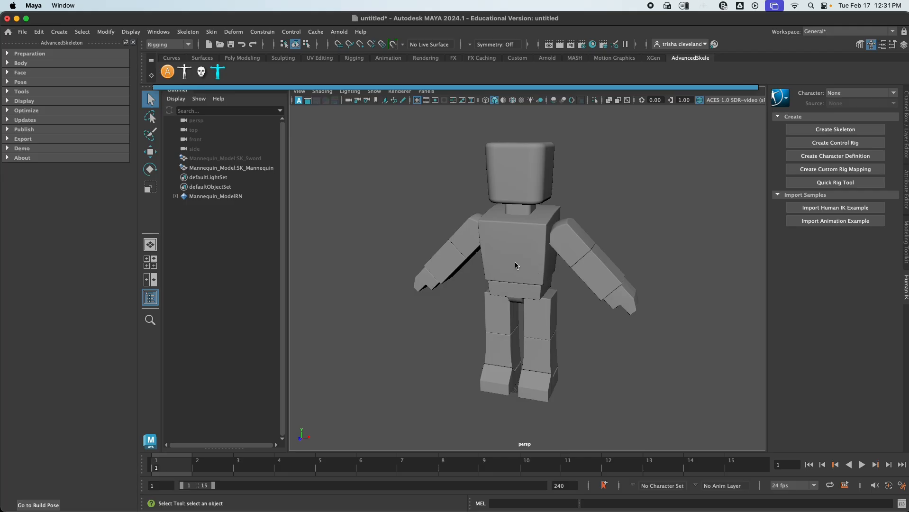
mouse_move(523, 245)
left_mouse_down("alt")
mouse_move(508, 244)
mouse_move(517, 243)
left_mouse_up("alt")
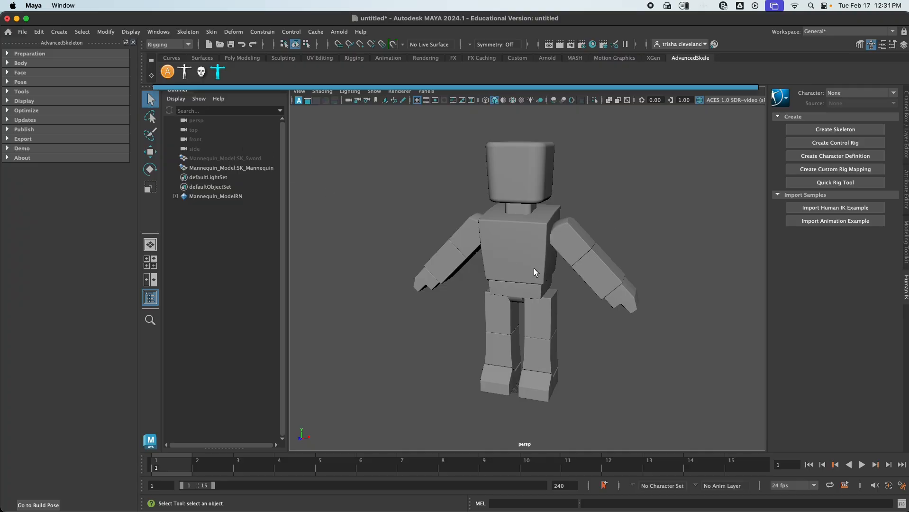
left_click_drag(533, 268, 566, 262, "alt")
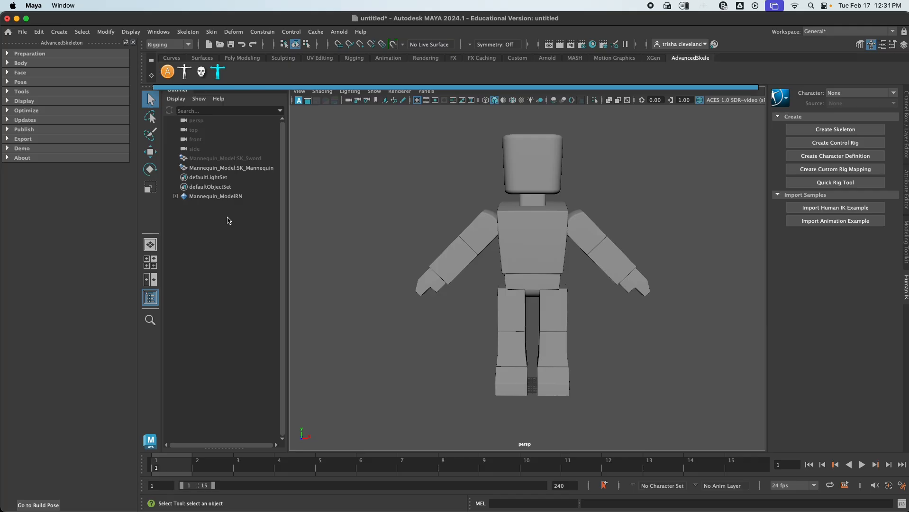
- Expand AdvancedSkeleton's Body section and collapse its Control Curves, Deform (option1), Build and Fit subsections
left_click(29, 67)
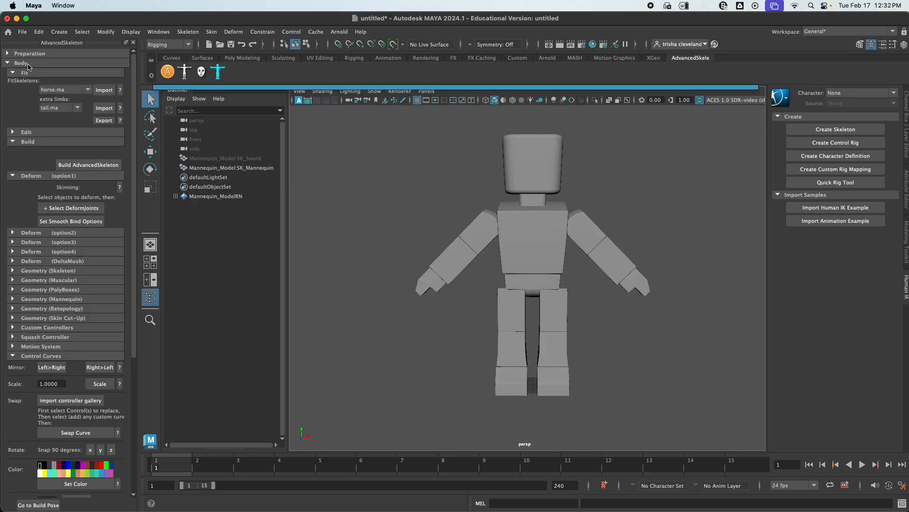
left_click(50, 356)
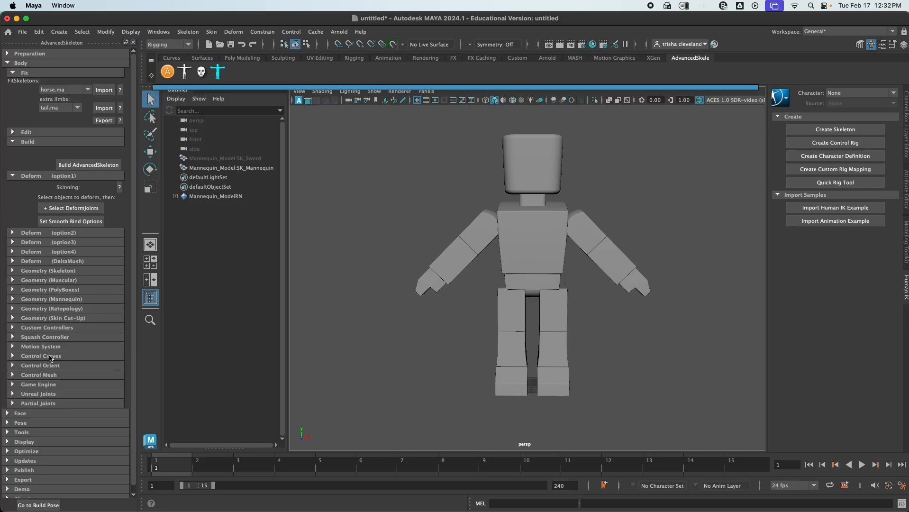
left_click(28, 176)
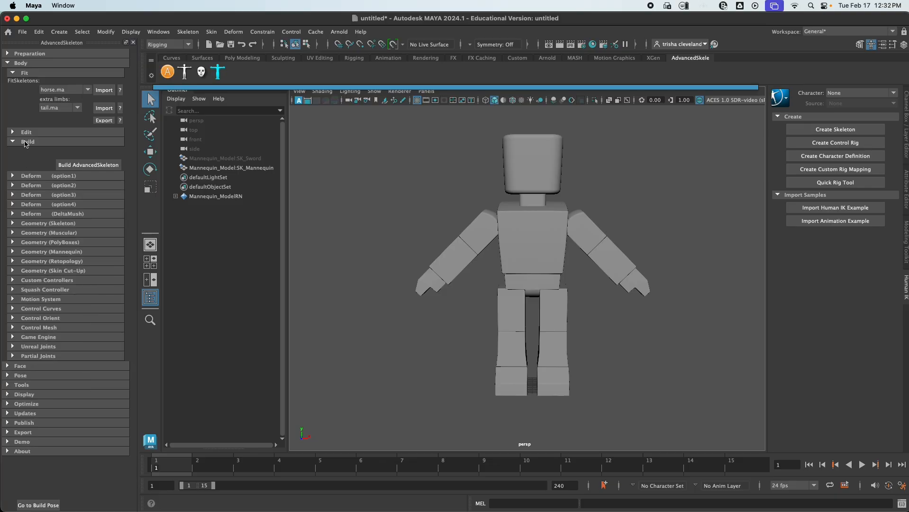
left_click(26, 143)
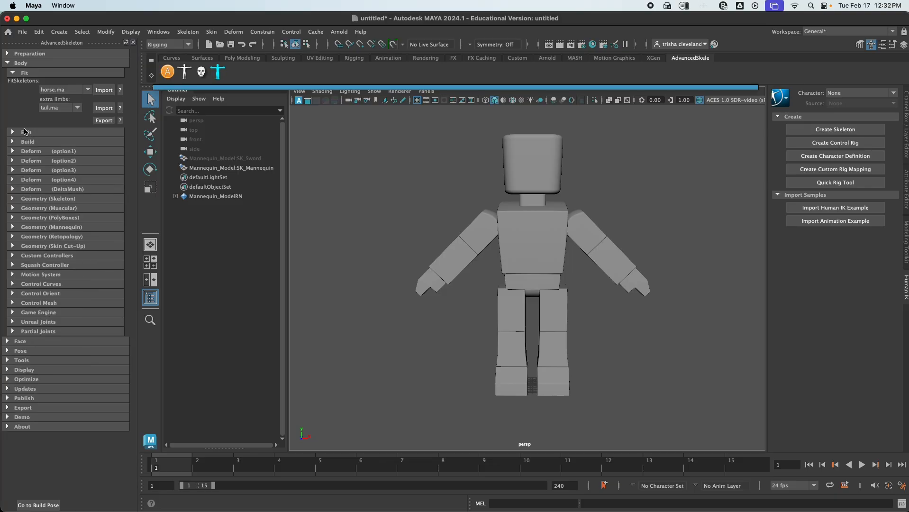
left_click(19, 75)
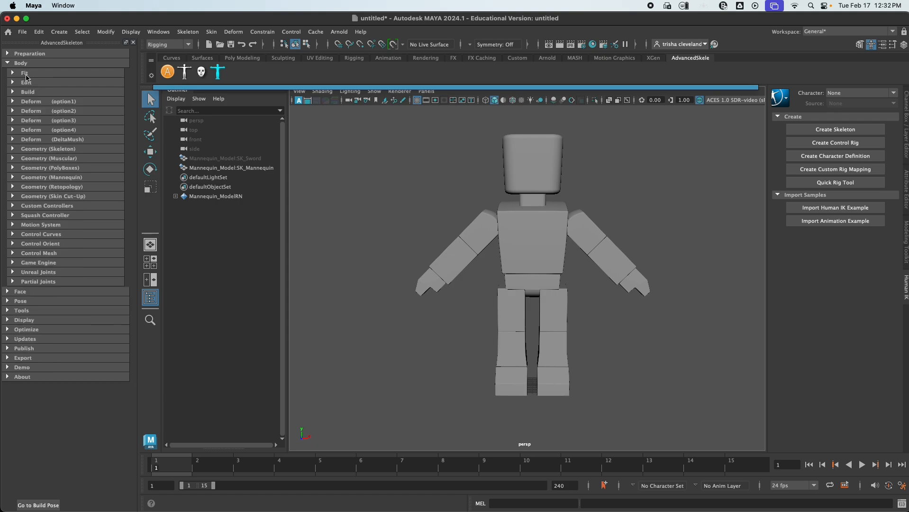
- Import the biped.ma fit skeleton from AdvancedSkeleton's Fit options
left_click(53, 74)
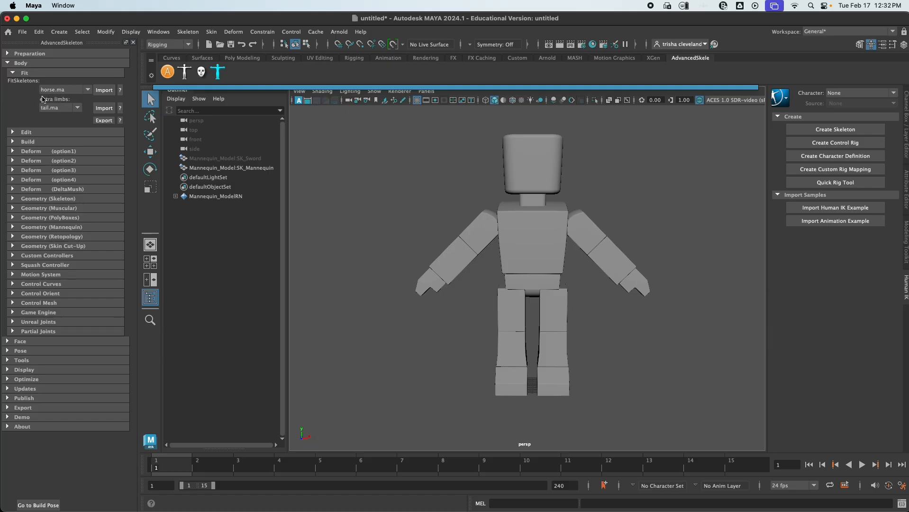
left_click(80, 92)
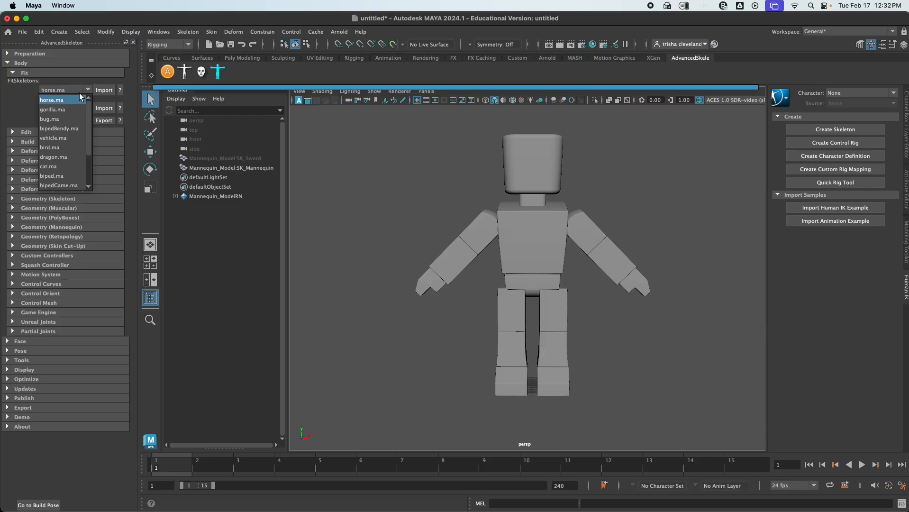
scroll(74, 144, "down", 3)
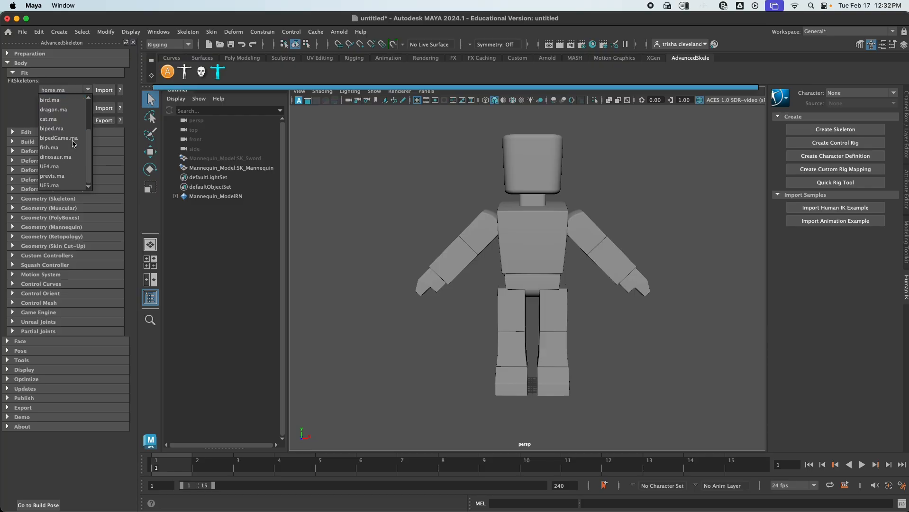
scroll(66, 184, "up", 3)
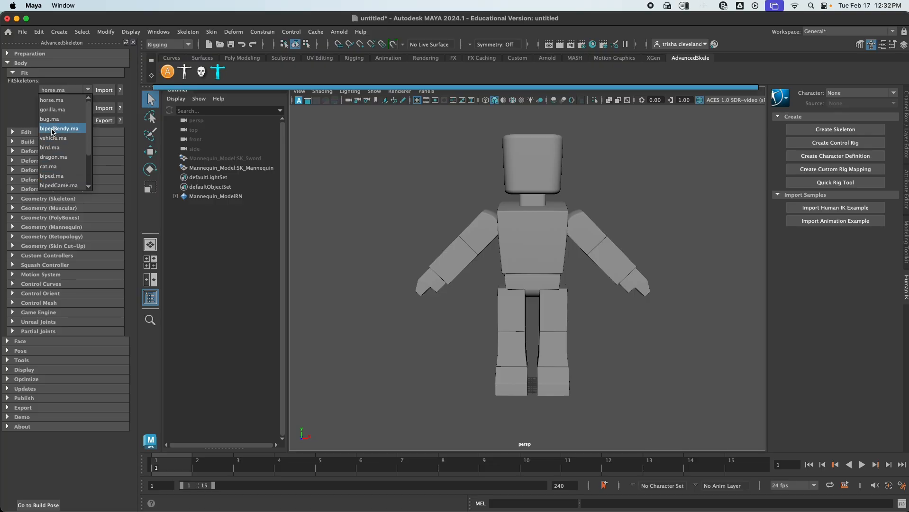
scroll(59, 135, "down", 3)
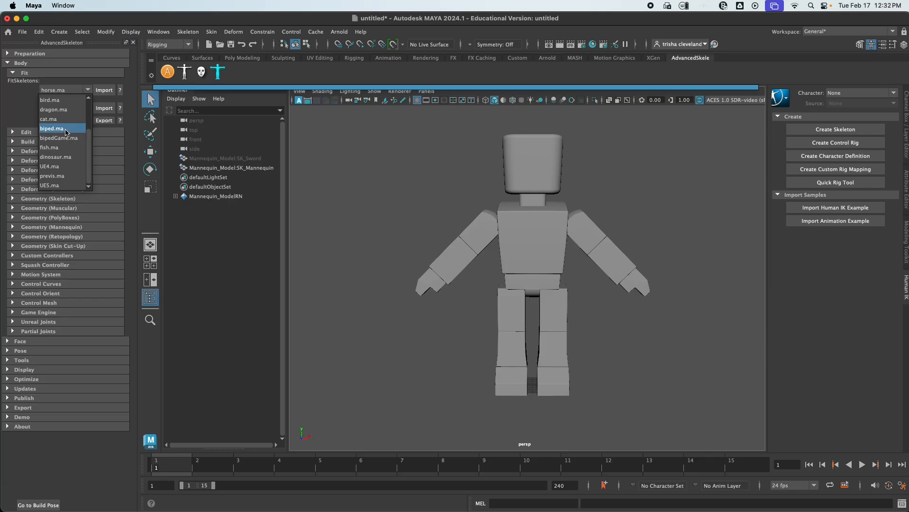
left_click(66, 131)
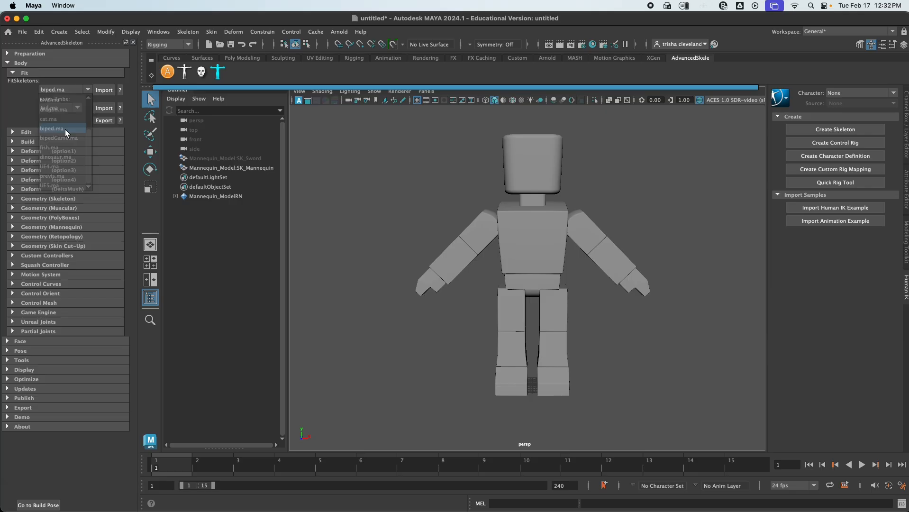
left_click(104, 93)
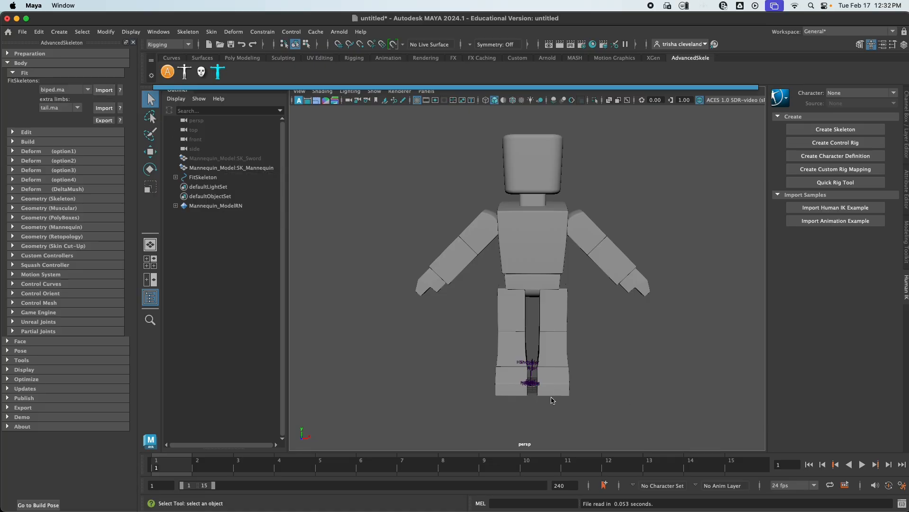
- Scale the whole FitSkeleton up uniformly until its base ring surrounds the mannequin's feet
mouse_move(557, 382)
left_mouse_down("alt")
mouse_move(498, 392)
mouse_move(420, 384)
mouse_move(547, 376)
left_mouse_up("alt")
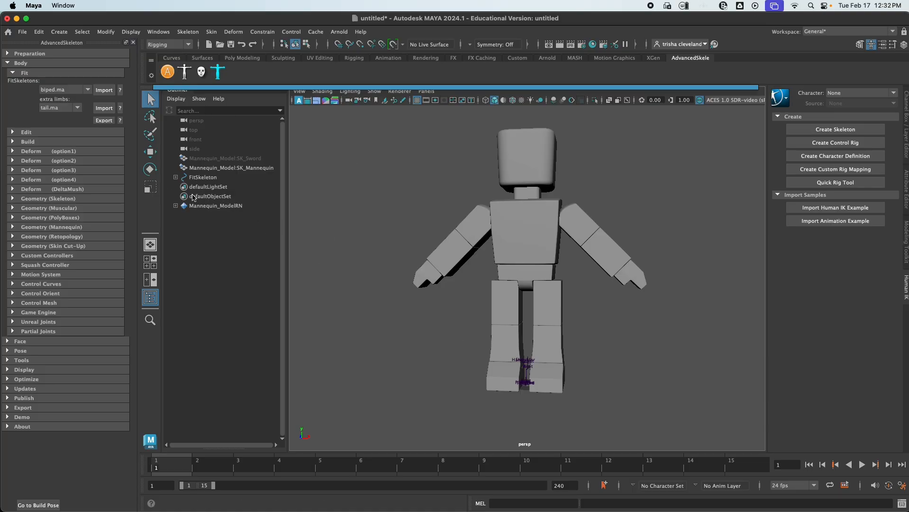
left_click(202, 178)
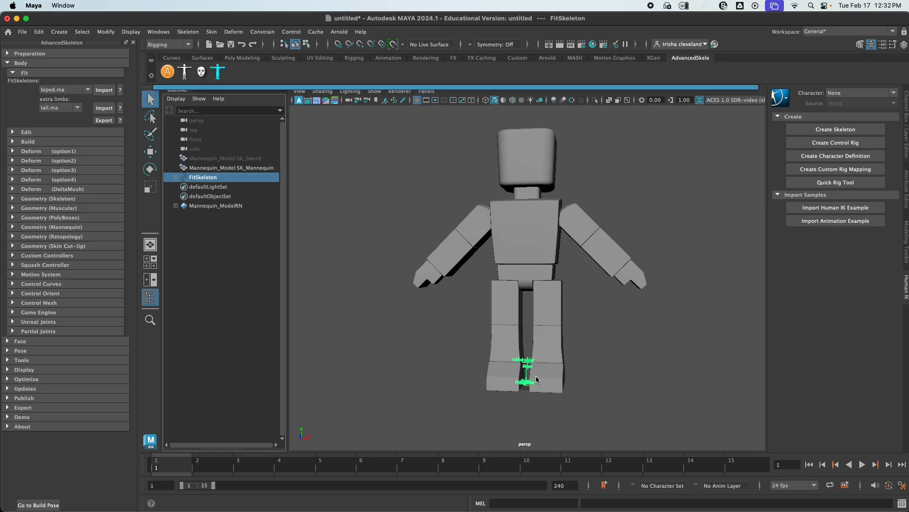
key("r")
left_click_drag(529, 384, 764, 387)
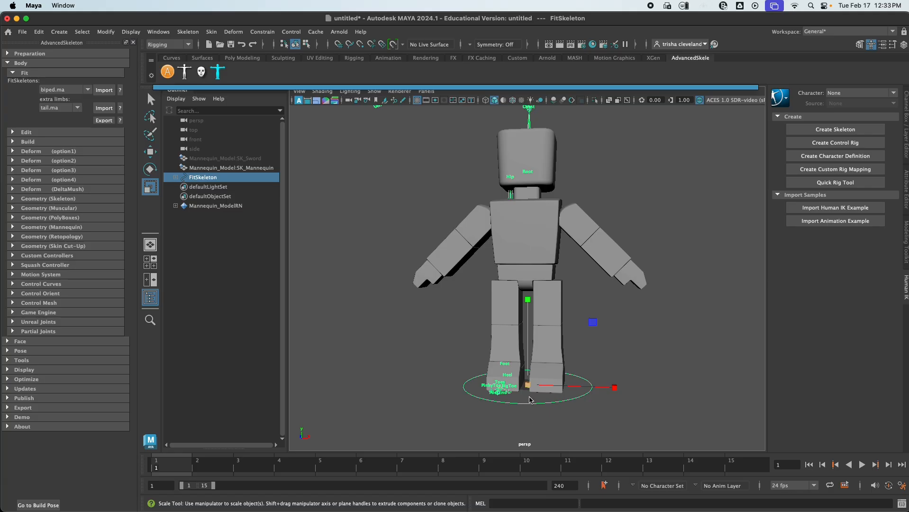
left_click_drag(528, 384, 539, 364)
middle_click_drag(537, 237, 491, 294, "alt")
right_click_drag(579, 280, 500, 266, "alt")
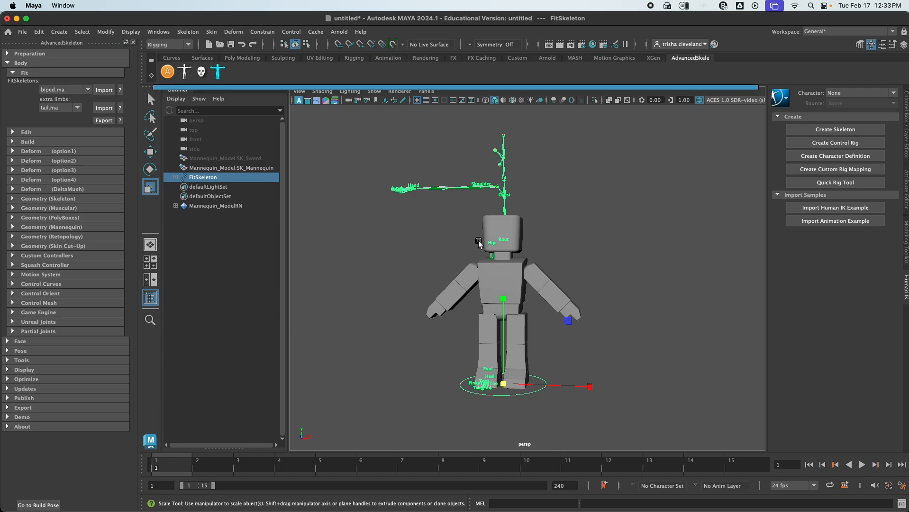
mouse_move(450, 261)
left_mouse_down("alt")
mouse_move(473, 264)
mouse_move(442, 270)
mouse_move(463, 268)
left_mouse_up("alt")
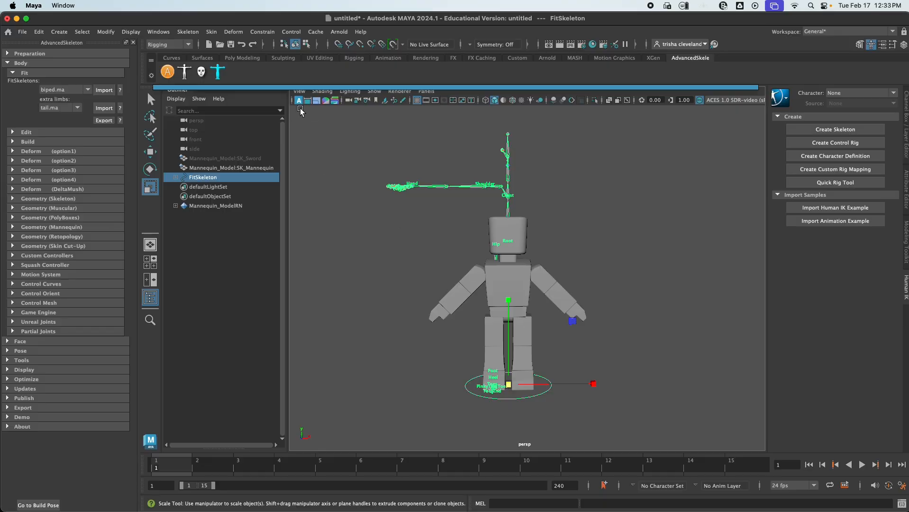
- Turn on X-Ray Joints in the perspective view and deselect the FitSkeleton
left_click(317, 92)
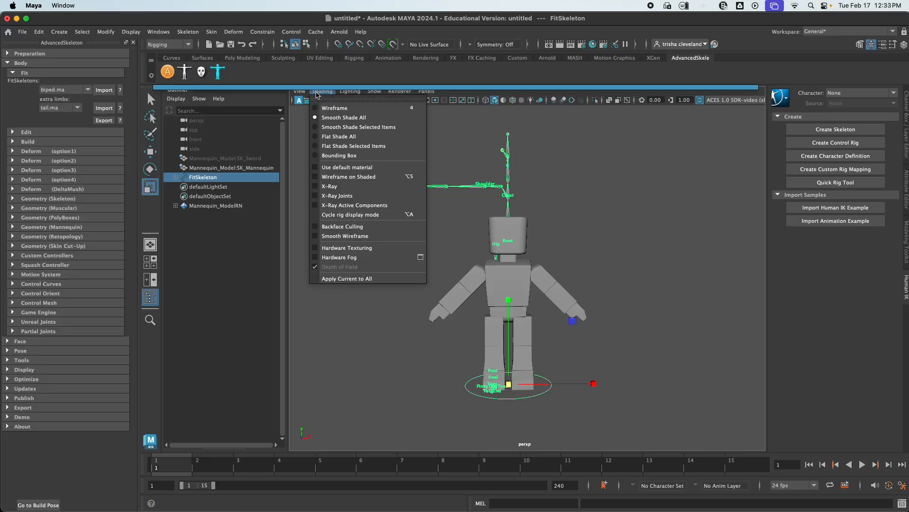
left_click(323, 196)
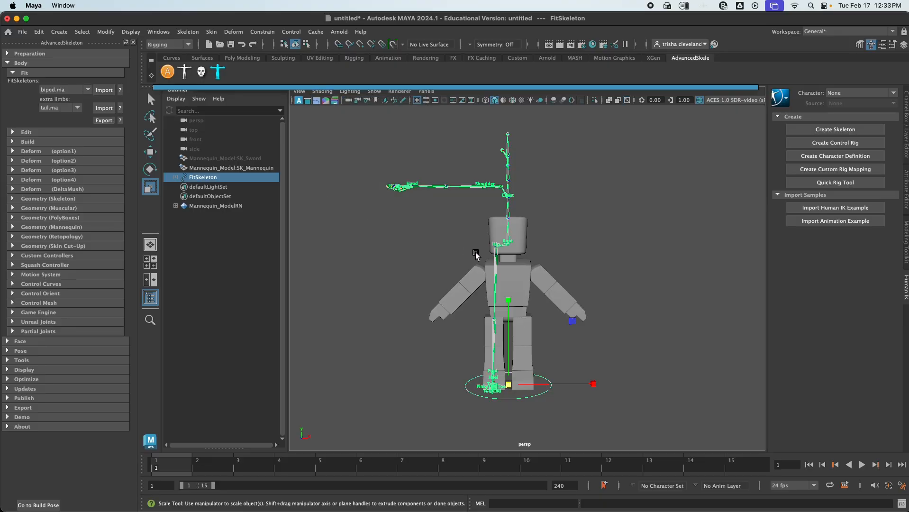
mouse_move(544, 351)
left_mouse_down("alt")
mouse_move(621, 350)
mouse_move(448, 351)
mouse_move(561, 350)
left_mouse_up("alt")
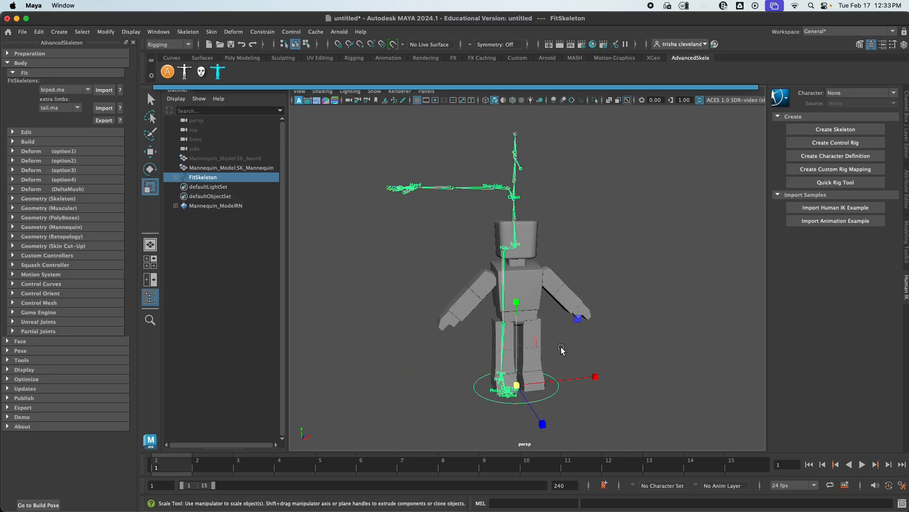
middle_click_drag(568, 322, 500, 287, "alt")
left_click_drag(472, 320, 456, 320, "alt")
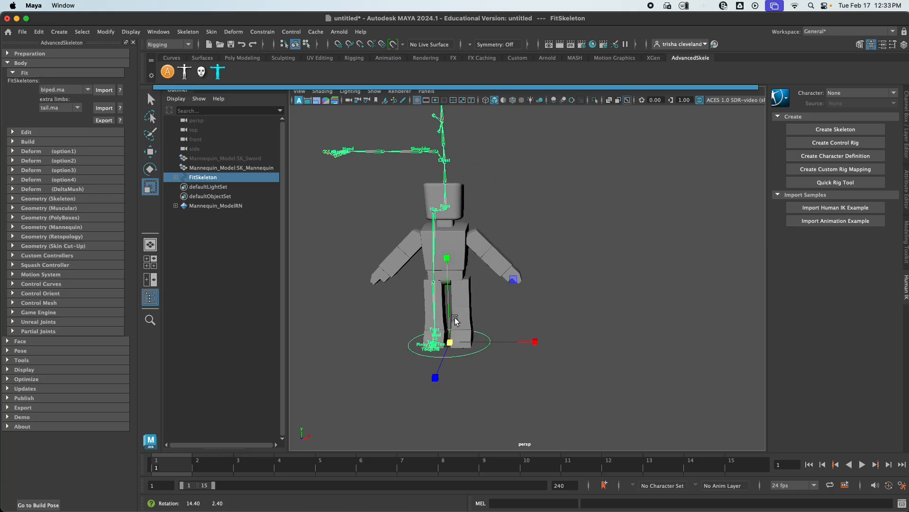
right_click_drag(457, 320, 519, 323, "alt")
middle_click_drag(469, 319, 525, 323, "alt")
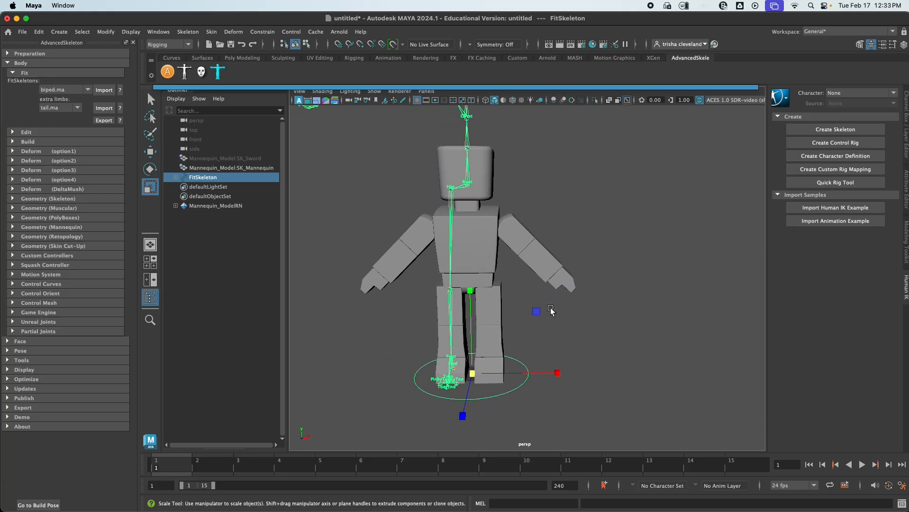
left_click(545, 332)
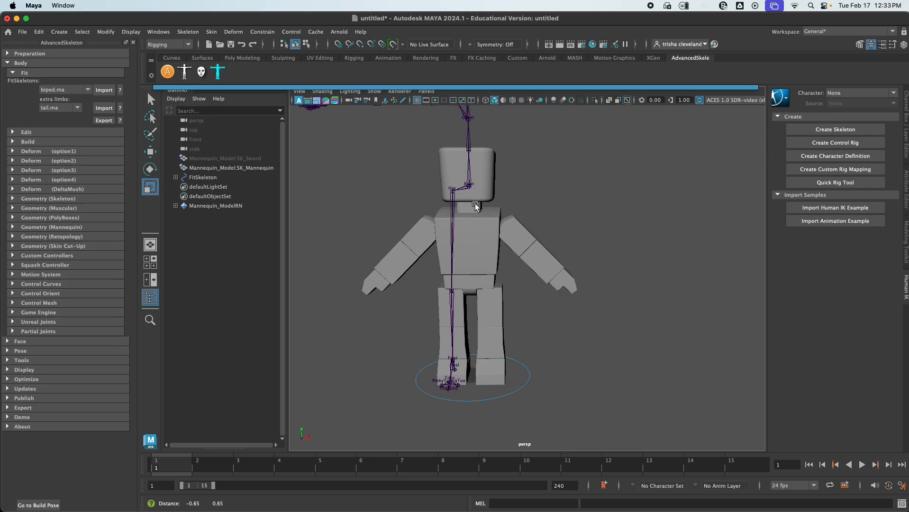
- Examine how the Root, Hip and Knee joints line up with the mannequin, selecting each in turn and ending on Root
middle_click_drag(469, 199, 532, 198, "alt")
left_click(532, 198)
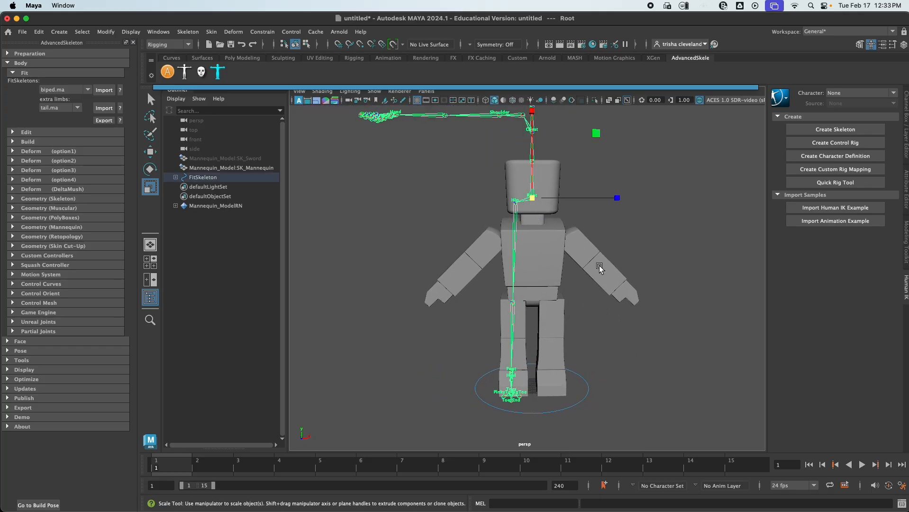
left_click(618, 360)
left_click(533, 203)
scroll(530, 199, "up", 5)
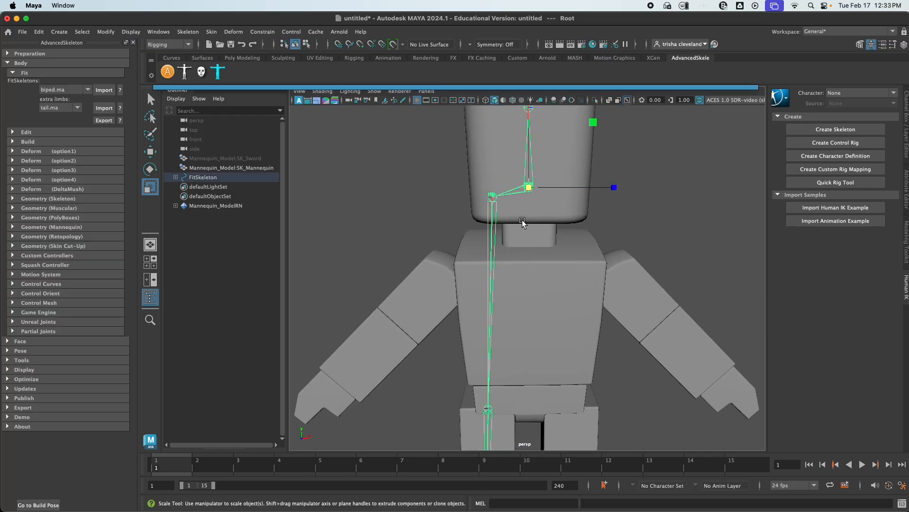
key("w")
left_click(586, 258)
scroll(543, 221, "down", 5)
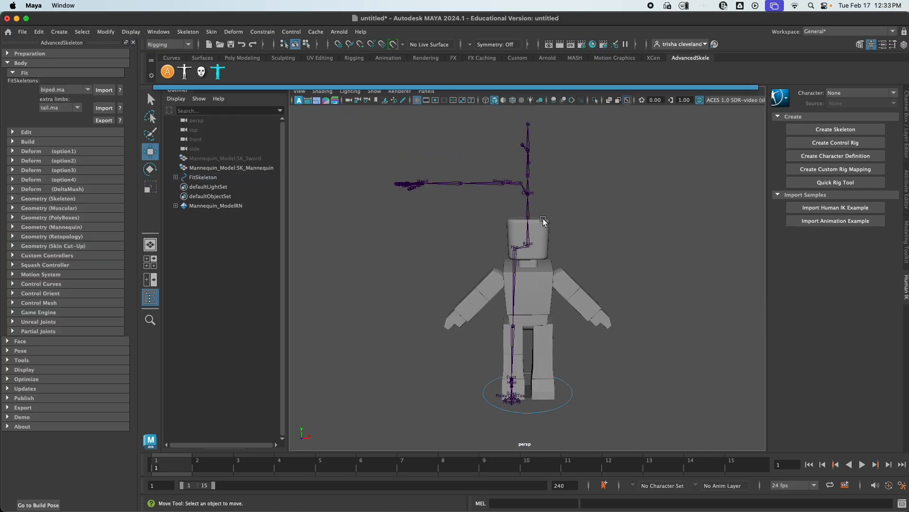
left_click(531, 245)
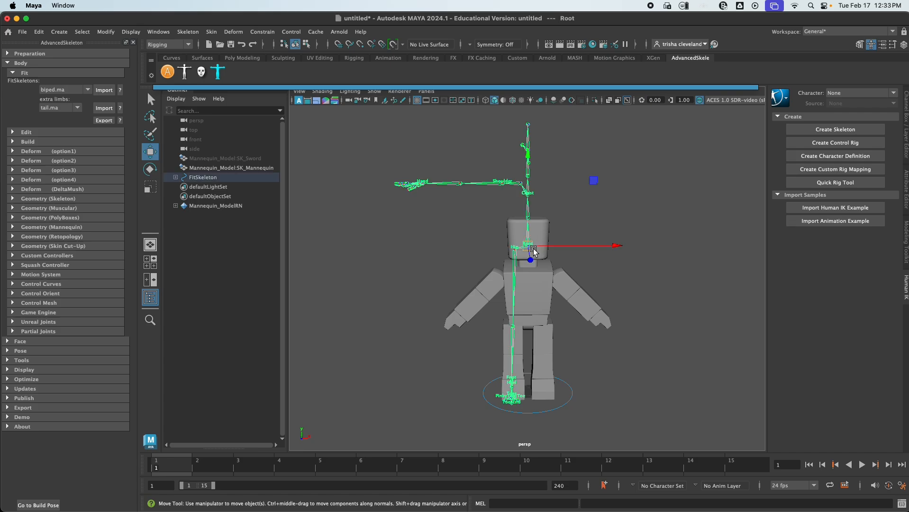
left_click(387, 276)
left_click(512, 326)
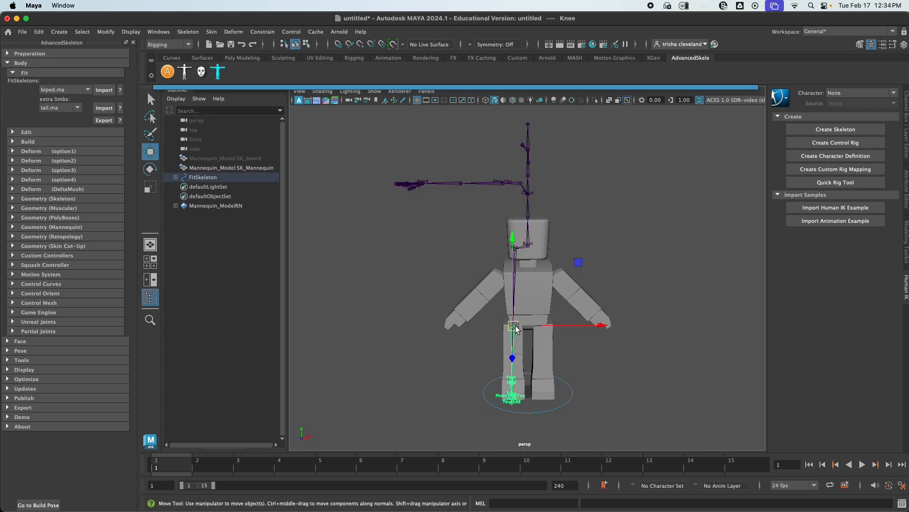
left_click(521, 250)
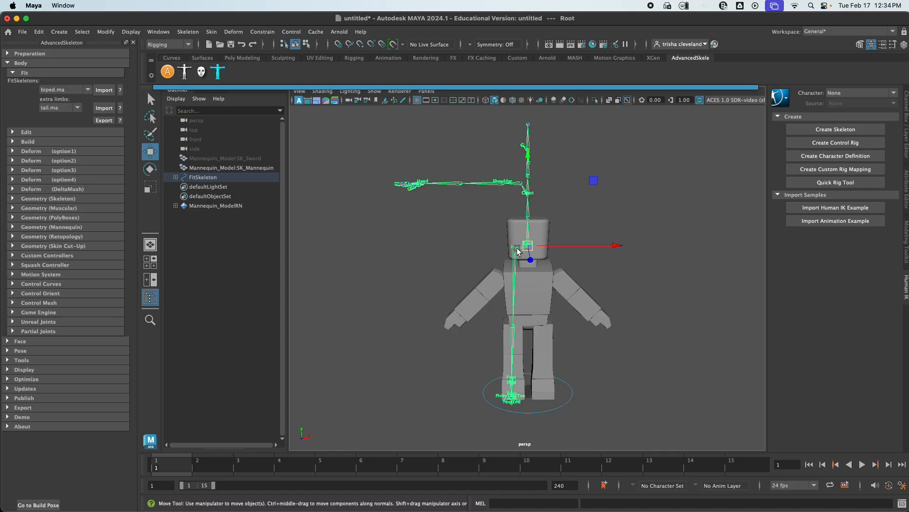
left_click(514, 249)
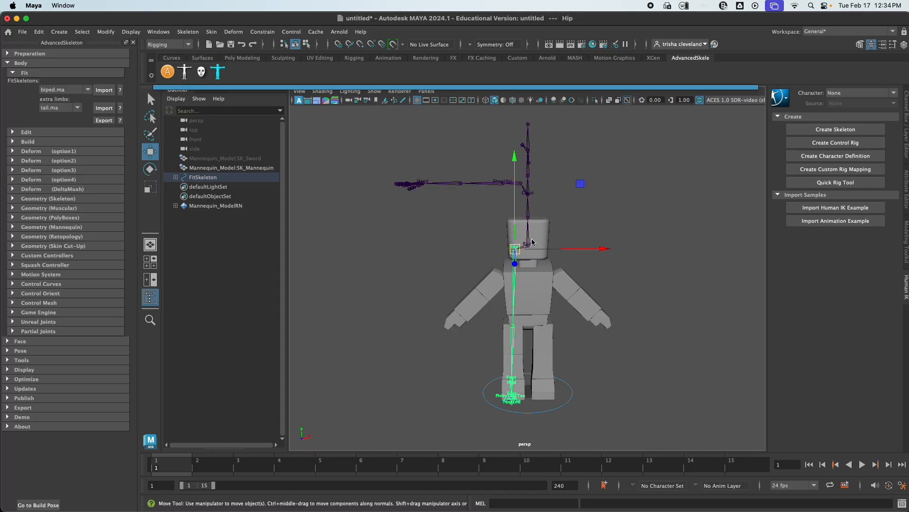
left_click(593, 228)
left_click(527, 244)
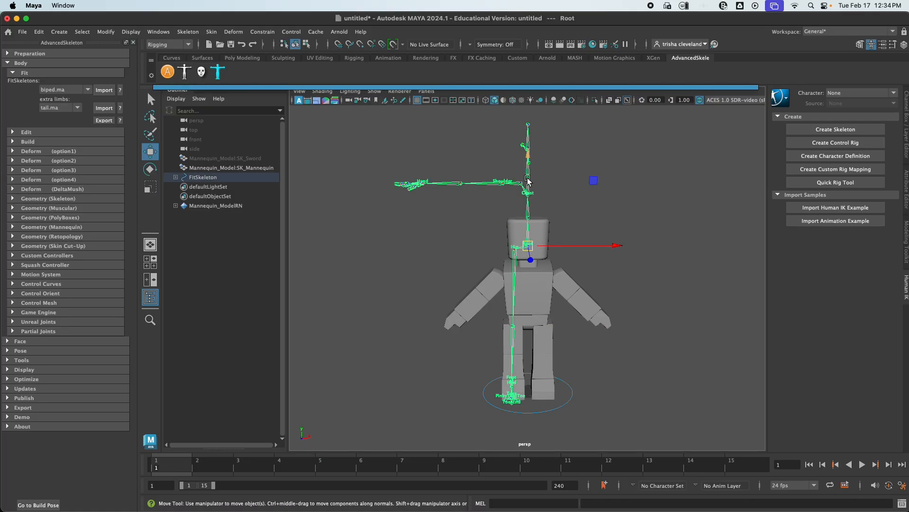
- Show the four-view layout and turn on X-Ray Joints in the front view, with the whole mannequin framed
key("space")
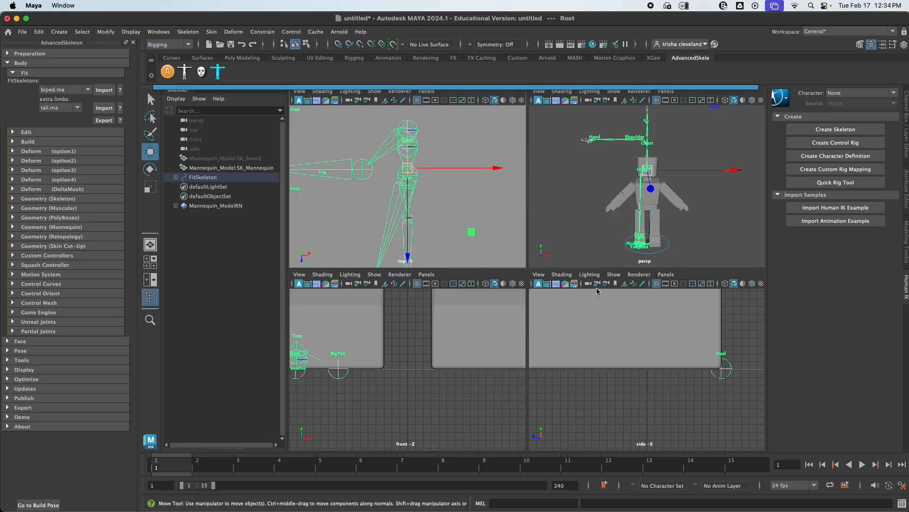
scroll(435, 363, "down", 5)
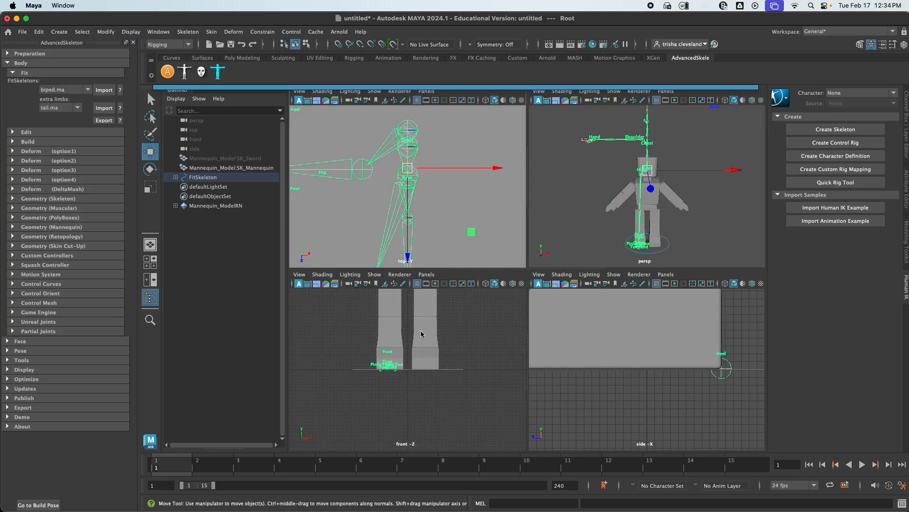
scroll(420, 330, "down", 4)
left_click(322, 275)
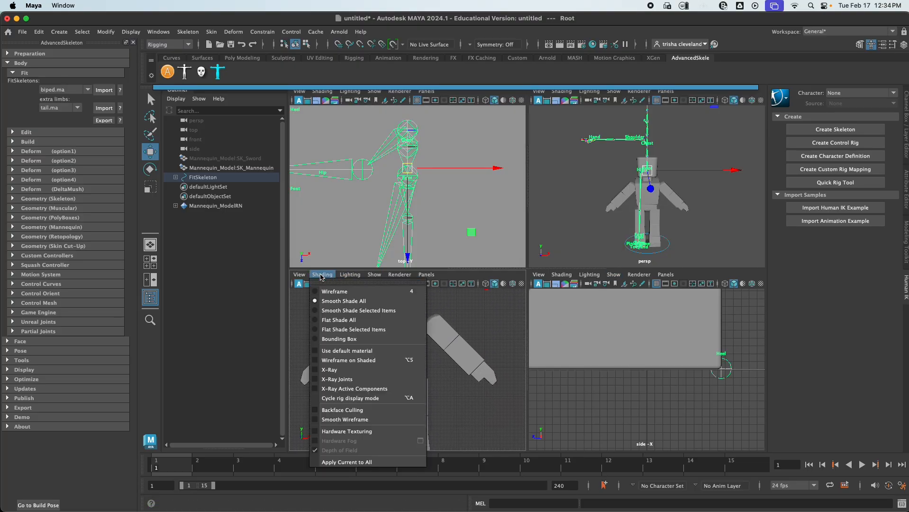
left_click(358, 379)
scroll(419, 379, "down", 2)
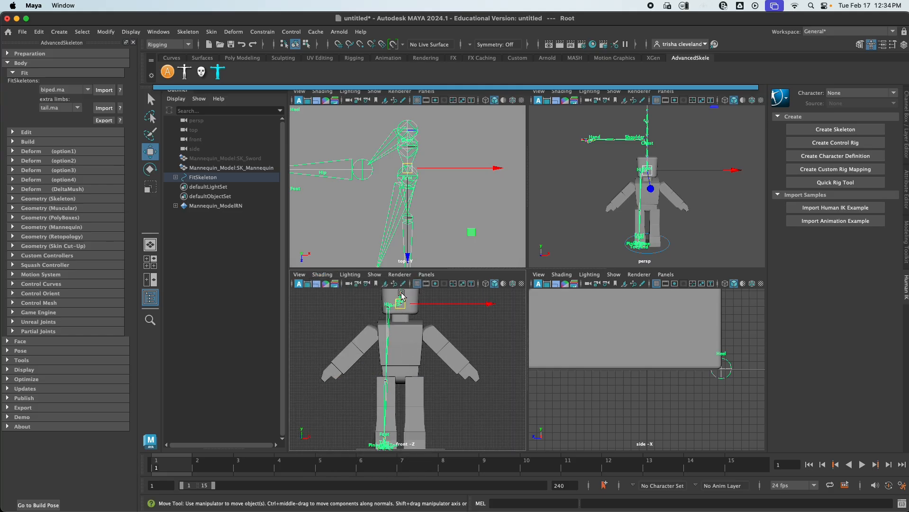
- Lower the Root joint straight down in the front view to the mannequin's pelvis, at about 66 cm height
left_click_drag(400, 293, 401, 364)
key("super+z")
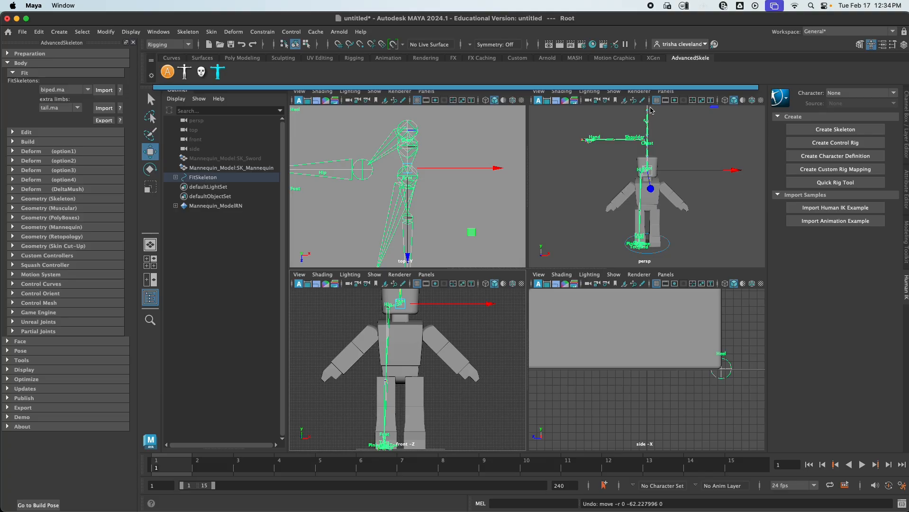
middle_click_drag(402, 325, 401, 356, "alt")
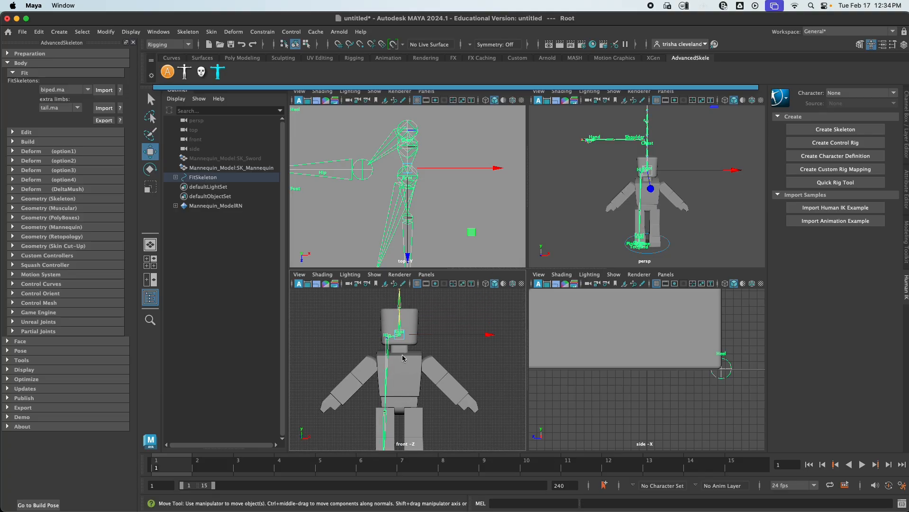
left_click_drag(400, 298, 396, 370)
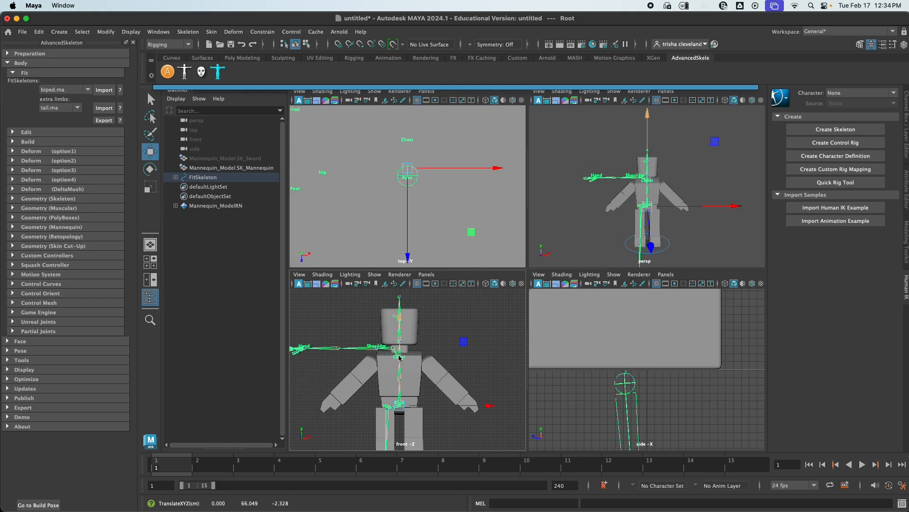
- Maximize the front view and move the Hip joint to the top of the mannequin's right leg, at about X -13, Y 65 cm
key("space")
middle_click_drag(500, 347, 479, 270, "alt")
left_click(410, 284)
left_click(469, 274)
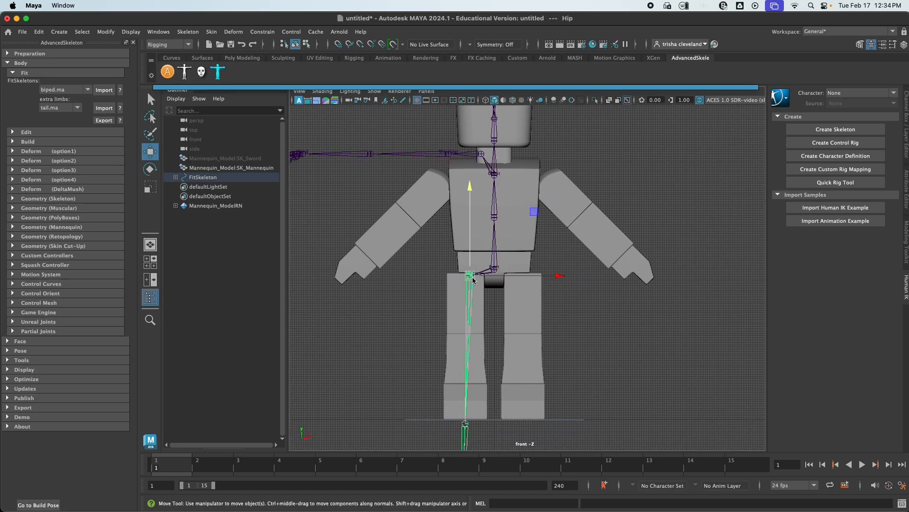
mouse_move(472, 278)
left_mouse_down()
mouse_move(449, 268)
mouse_move(467, 273)
left_mouse_up()
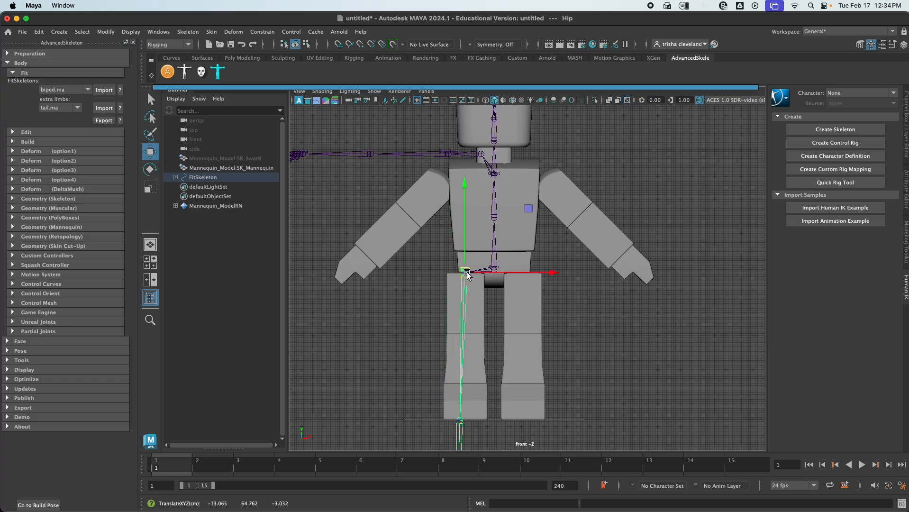
- Align the leg joints in the front view: Knee at about Y 38 cm and Ankle at about Y 13 cm, both near X -12.6
left_click(463, 426)
left_click_drag(463, 424, 468, 335)
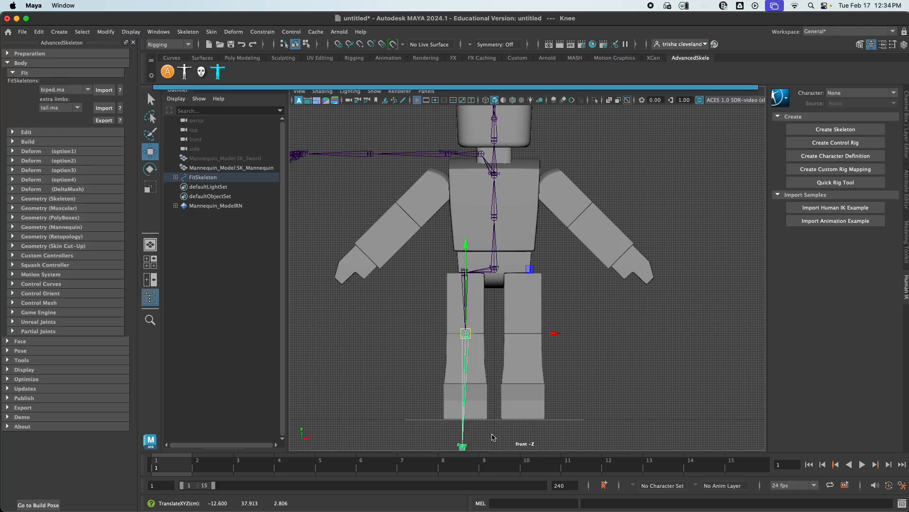
middle_click_drag(493, 437, 484, 384, "alt")
left_click(465, 404)
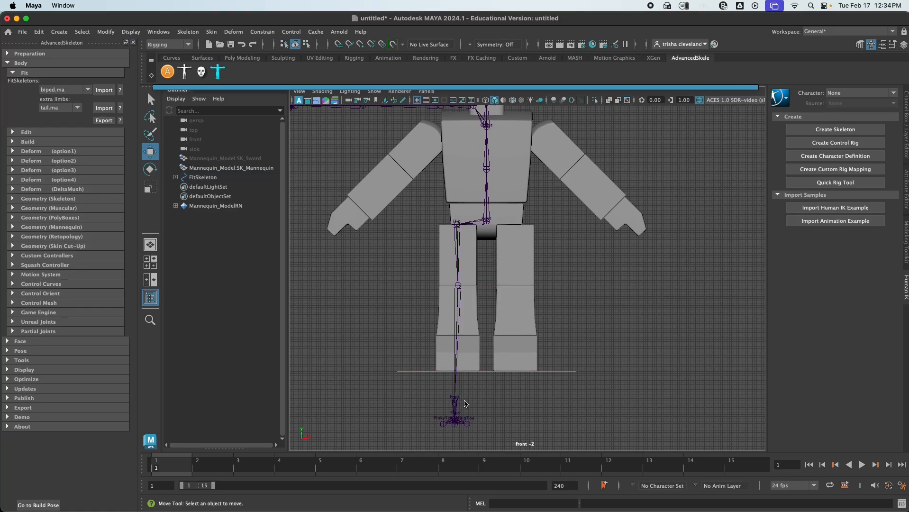
left_click(459, 400)
left_click_drag(457, 400, 460, 342)
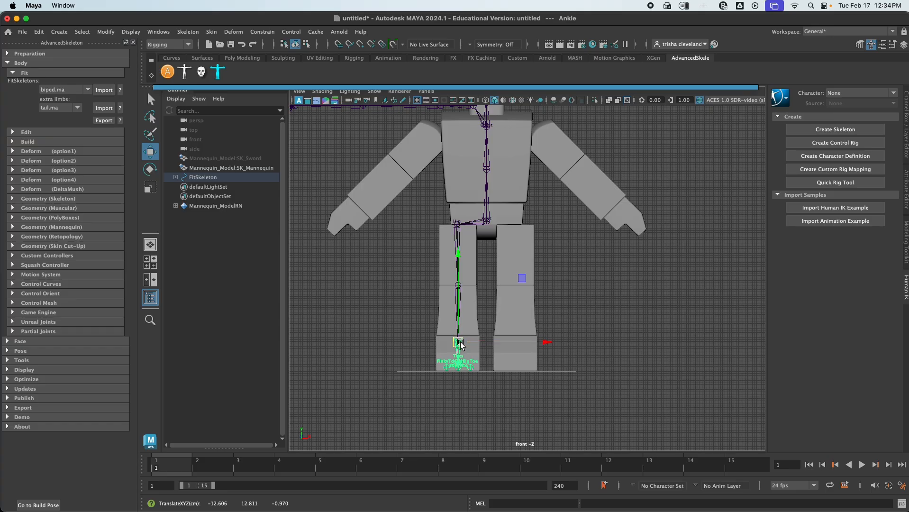
- Lower the Spine1 and Chest joints straight down inside the mannequin's torso, placing Chest at about 94 cm height
middle_click_drag(499, 229, 499, 368, "alt")
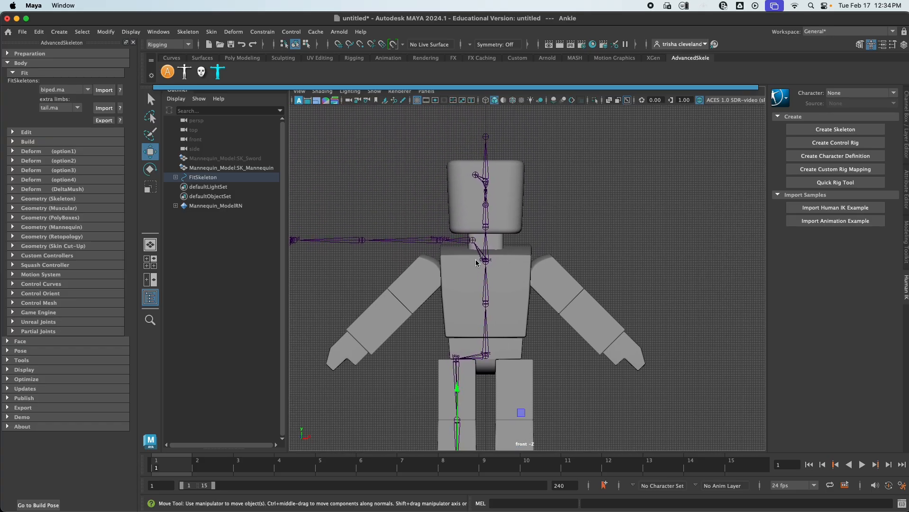
left_click(472, 242)
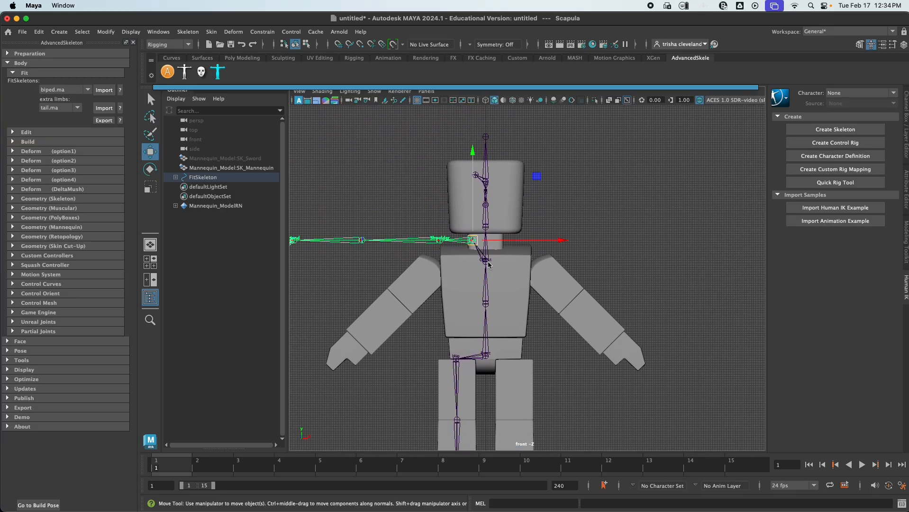
left_click(487, 261)
left_click(487, 304)
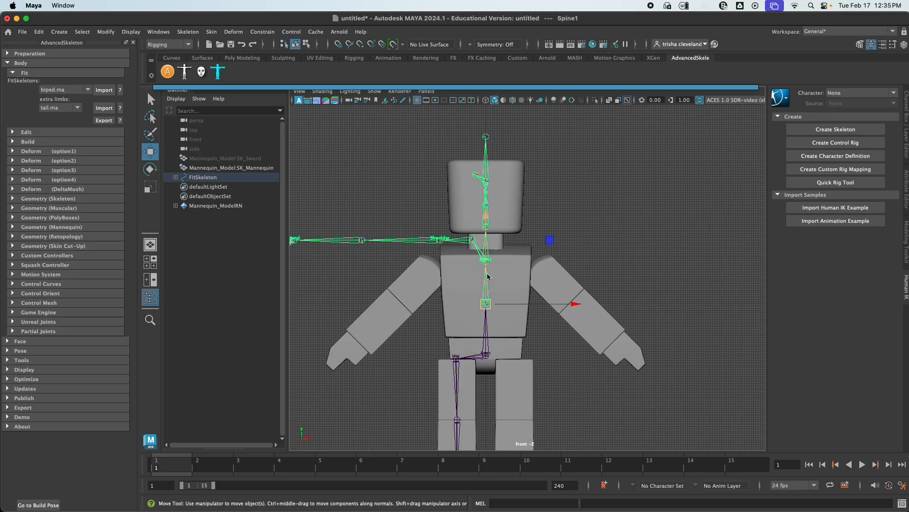
left_click_drag(487, 263, 487, 277)
left_click(595, 231)
left_click(486, 281)
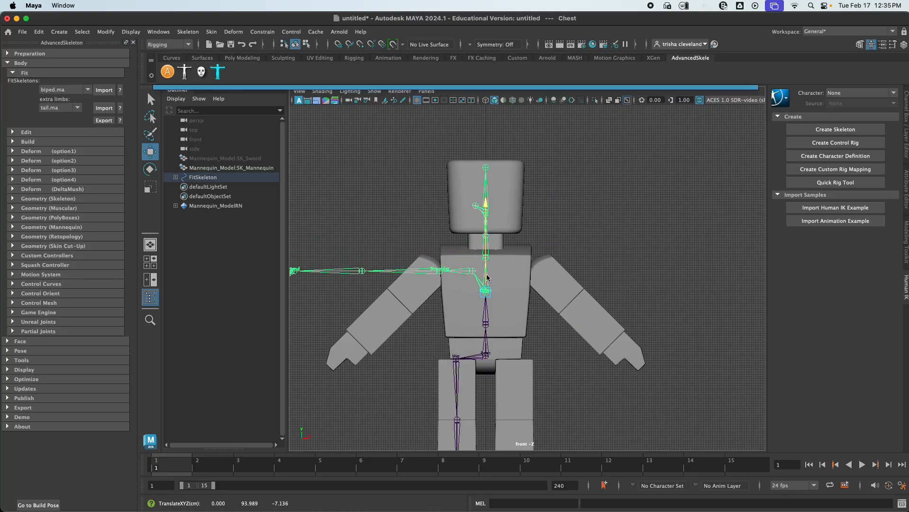
- Move the Scapula joint to about X -8, Y 108 cm and lower the Shoulder joint slightly at the top of the arm
left_click(472, 271)
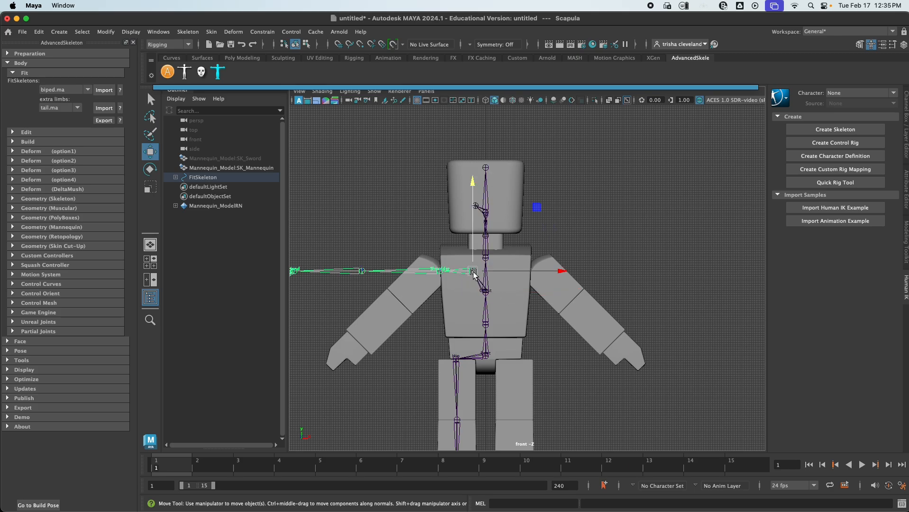
left_click_drag(473, 273, 470, 264)
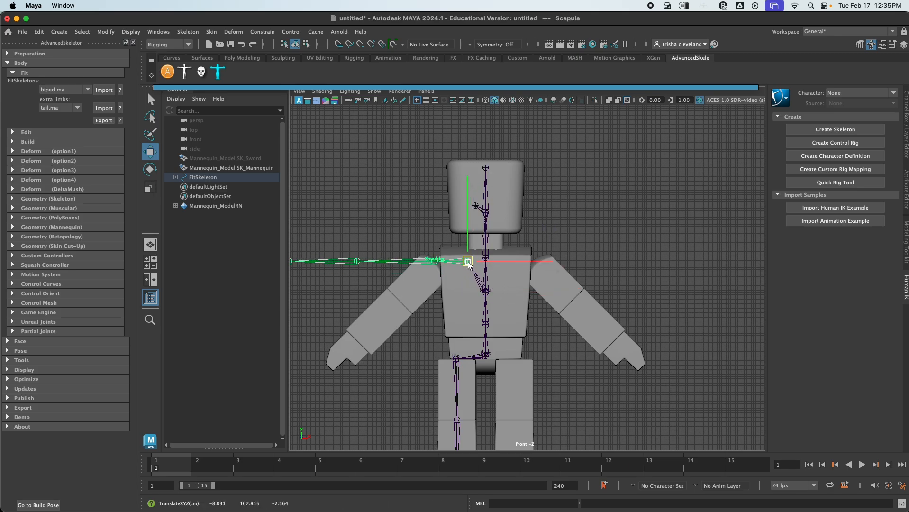
left_click(435, 261)
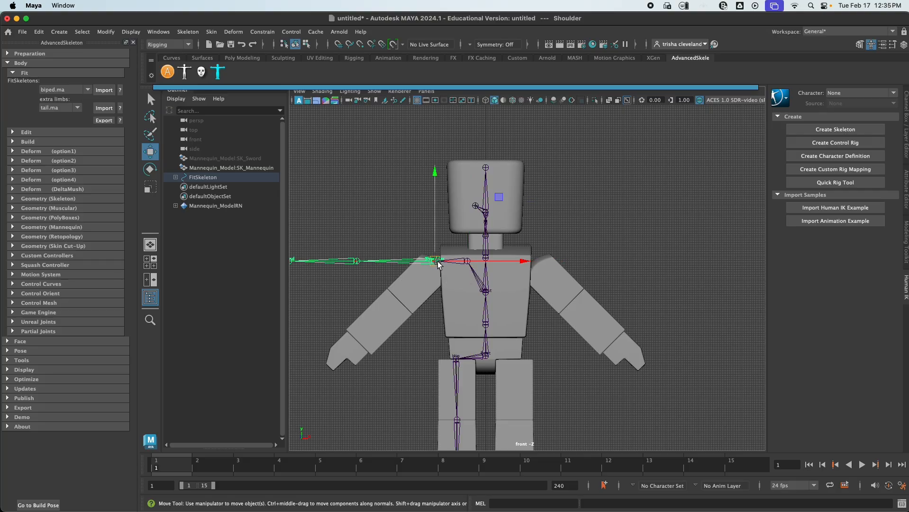
left_click_drag(438, 264, 439, 268)
- Align the Elbow joint with the mannequin's elbow seam and the Wrist joint with its wrist, at about X -57, Y 72 cm
left_click(359, 265)
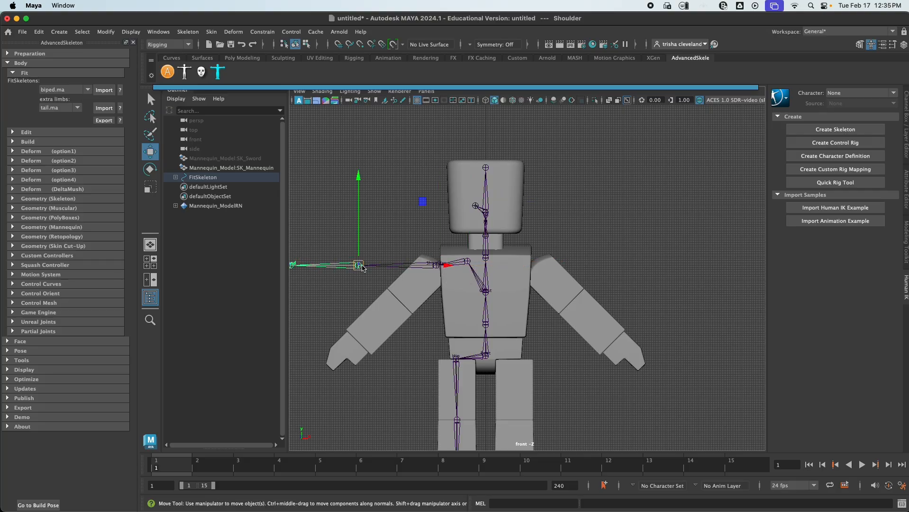
left_click_drag(360, 267, 358, 346)
left_click(374, 301)
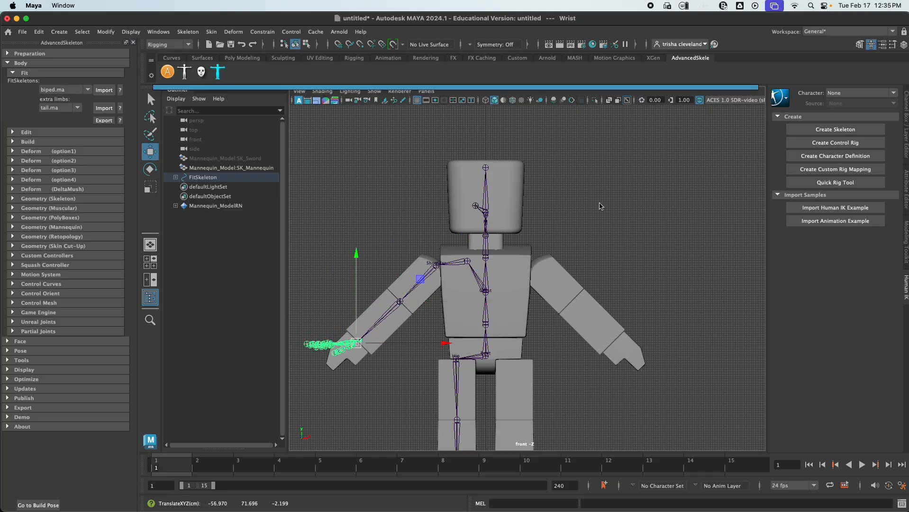
- Raise the Neck joint to the base of the mannequin's neck, at about 112 cm height
left_click(488, 236)
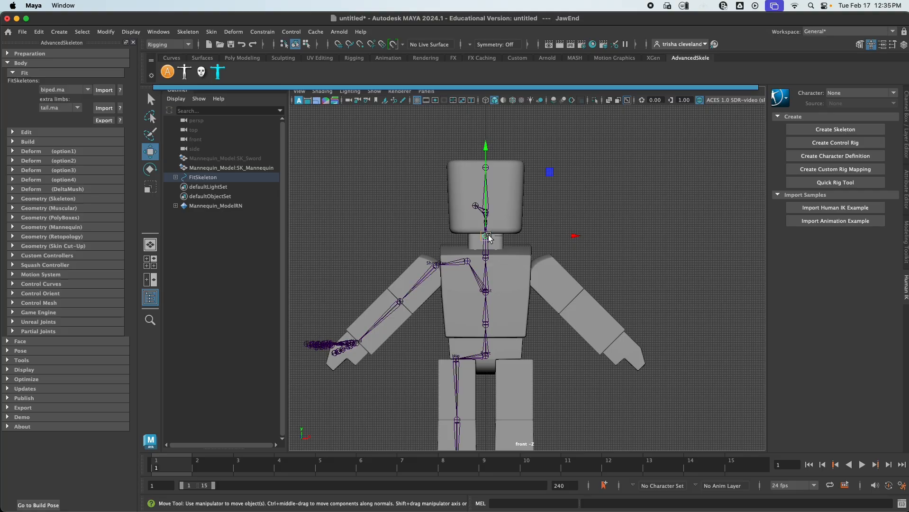
left_click(487, 258)
left_click_drag(488, 260, 488, 251)
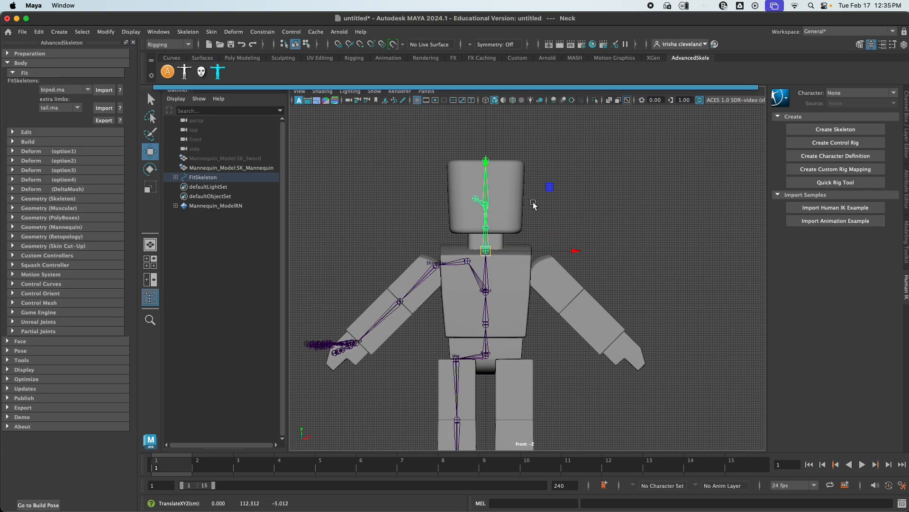
- Maximize the side view, frame the mannequin's body and legs, and turn on X-Ray Joints there
scroll(531, 298, "down", 2)
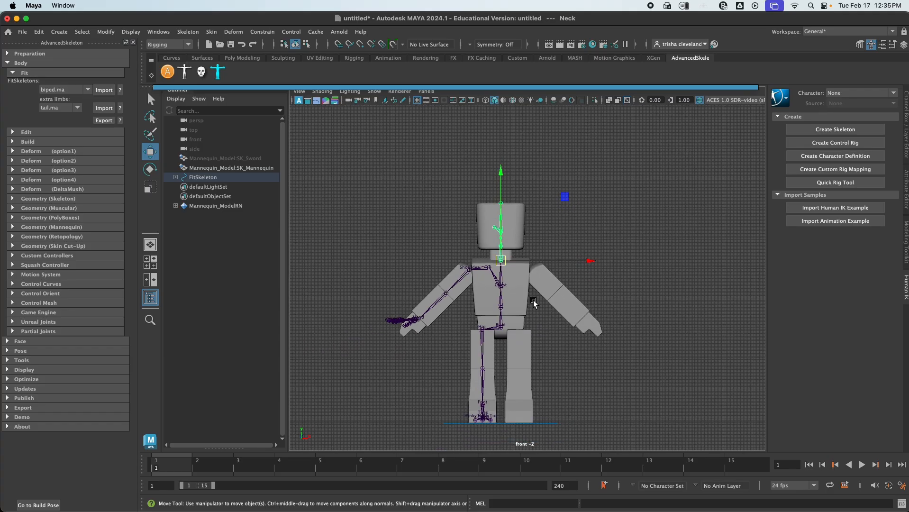
key("space")
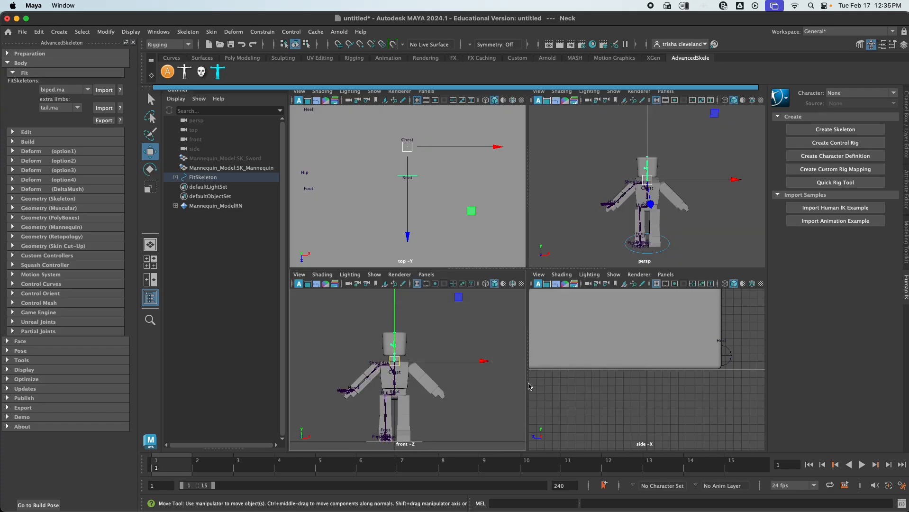
key("space")
scroll(507, 323, "down", 4)
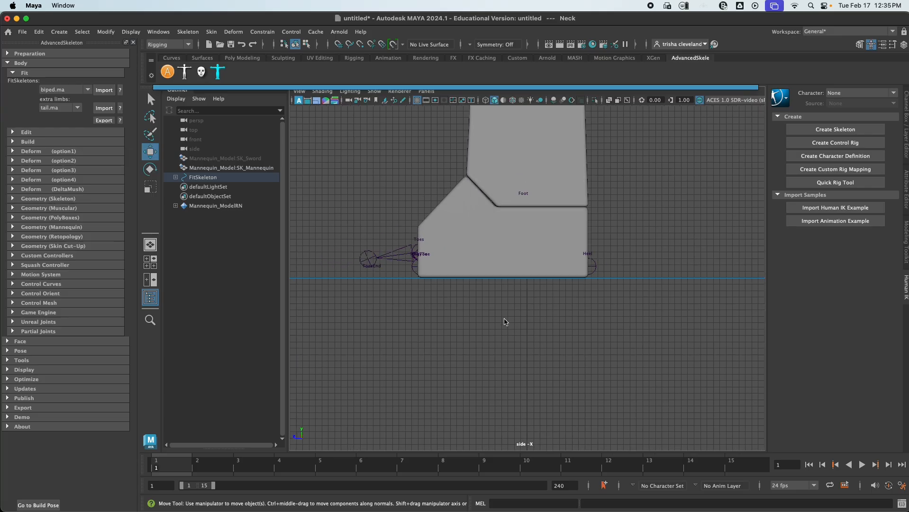
middle_click_drag(505, 321, 499, 366, "alt")
scroll(505, 226, "down", 2)
scroll(504, 226, "down", 2)
middle_click_drag(552, 197, 550, 308, "alt")
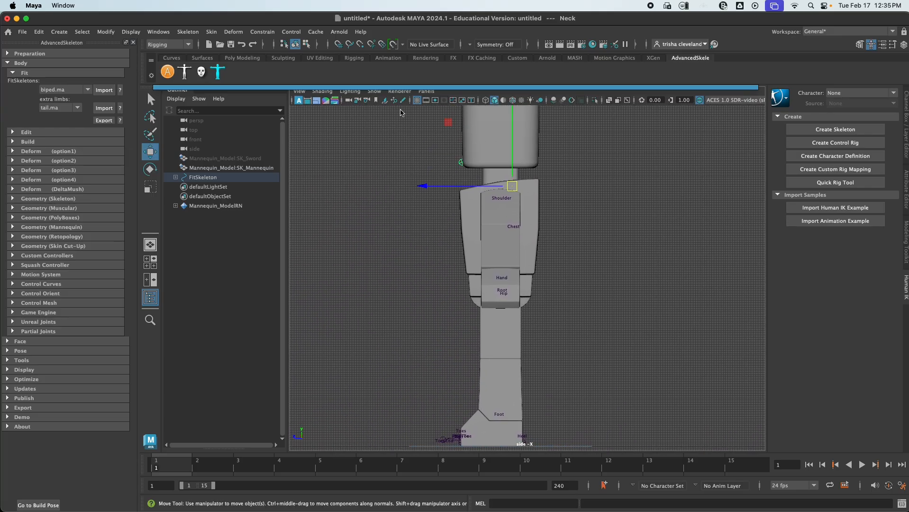
left_click(325, 93)
left_click(338, 196)
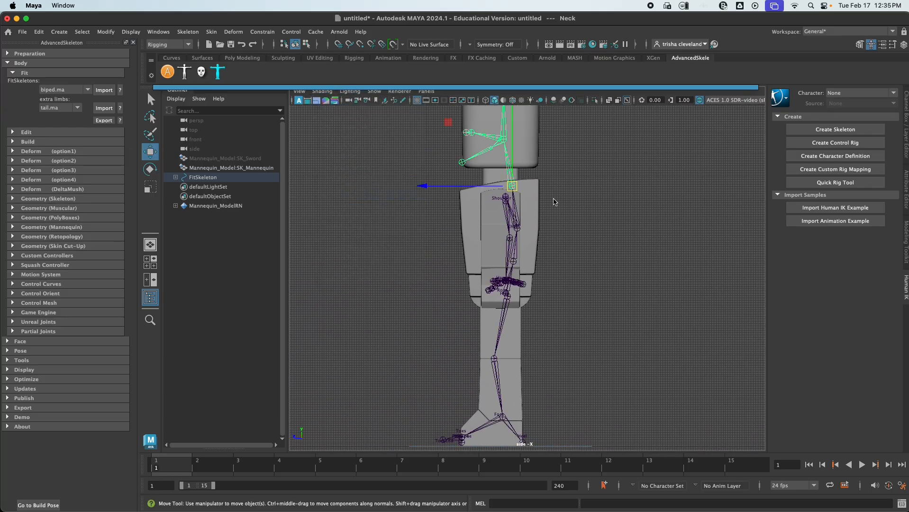
middle_click_drag(555, 167, 560, 219, "alt")
middle_click_drag(594, 369, 594, 294, "alt")
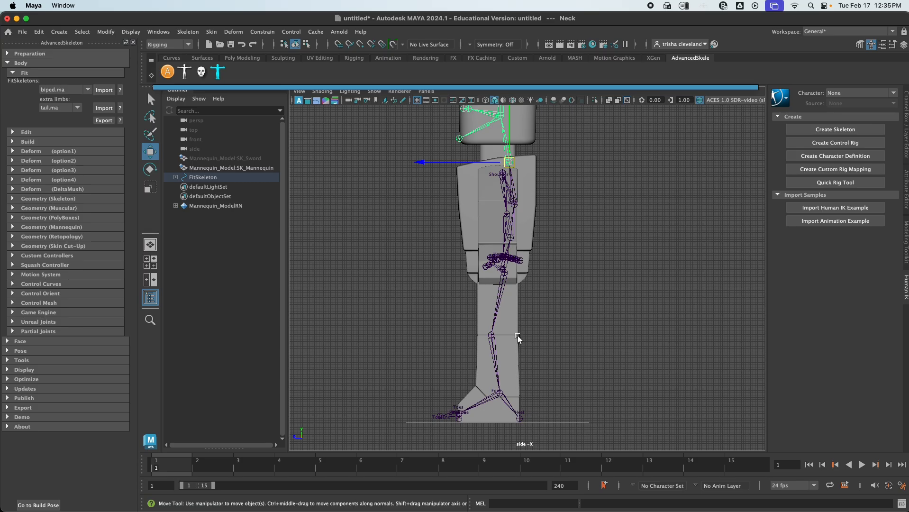
- Center the leg joints in depth in the side view, with Knee at about Z 0.4 cm and Ankle at about Z -0.2 cm
left_click(493, 336)
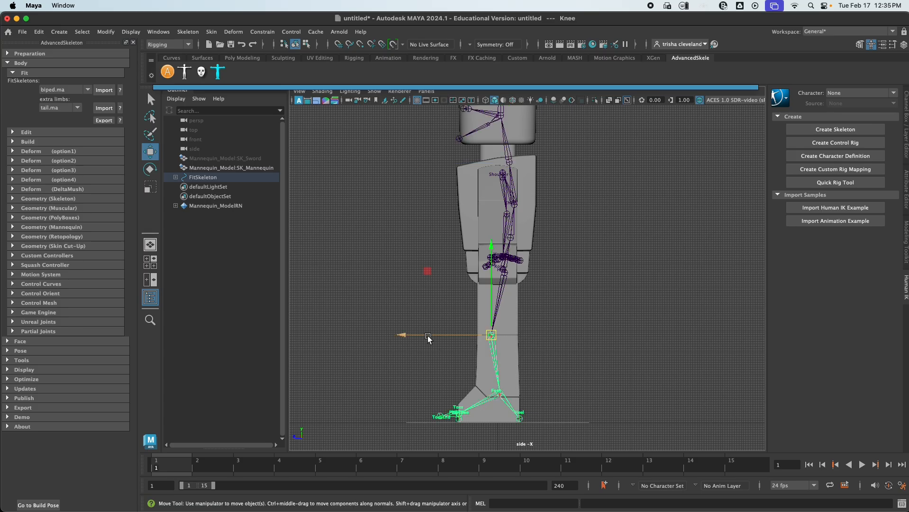
left_click_drag(426, 335, 434, 335)
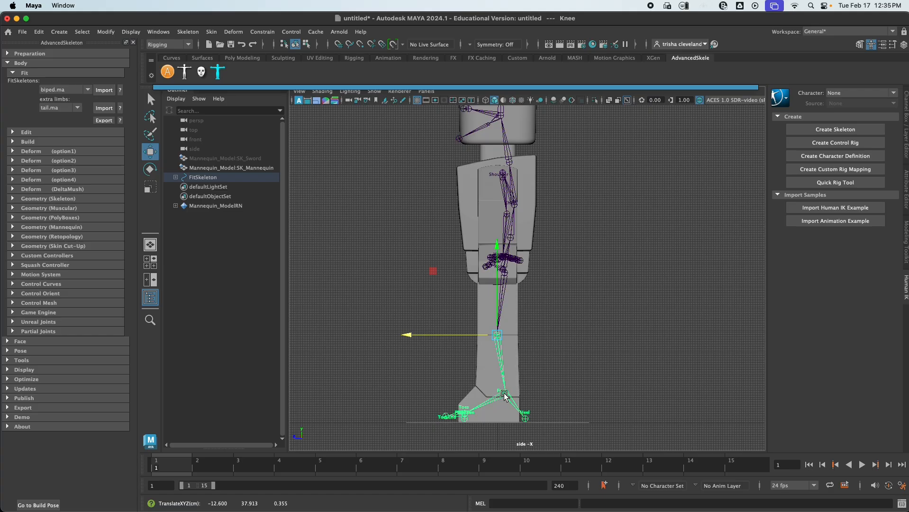
left_click(528, 393)
left_click(506, 393)
left_click_drag(468, 397, 460, 397)
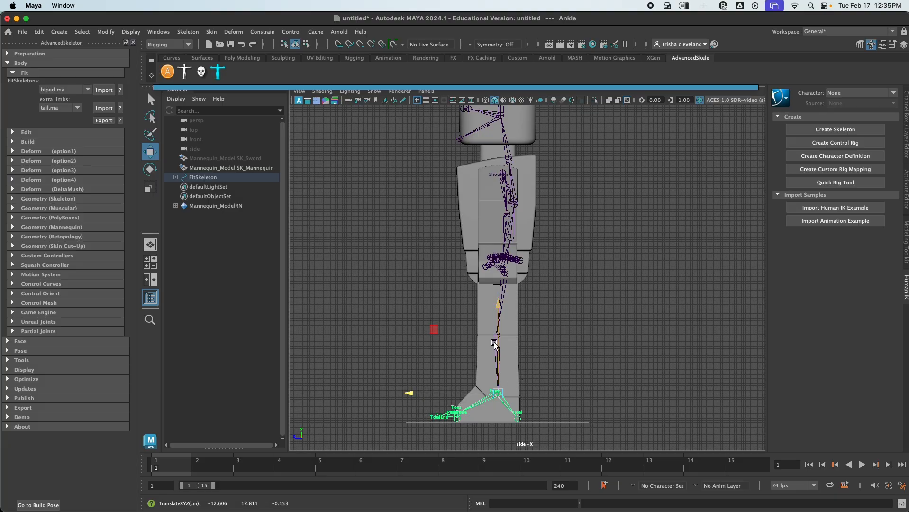
left_click_drag(496, 344, 494, 349)
- Move the Heel joint slightly forward and up, just inside the back lower corner of the mannequin's foot
scroll(521, 432, "up", 3)
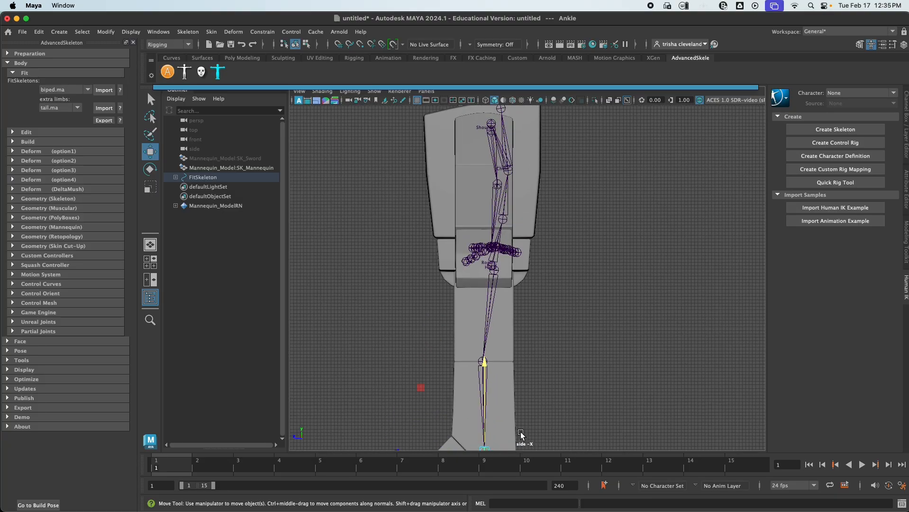
middle_click_drag(520, 431, 516, 314, "alt")
left_click(512, 367)
left_click_drag(511, 367, 508, 364)
- Move the Toes joint back into the front half of the foot and place ToesEnd at its tip, about Y 5, Z 16 cm
scroll(529, 375, "up", 5)
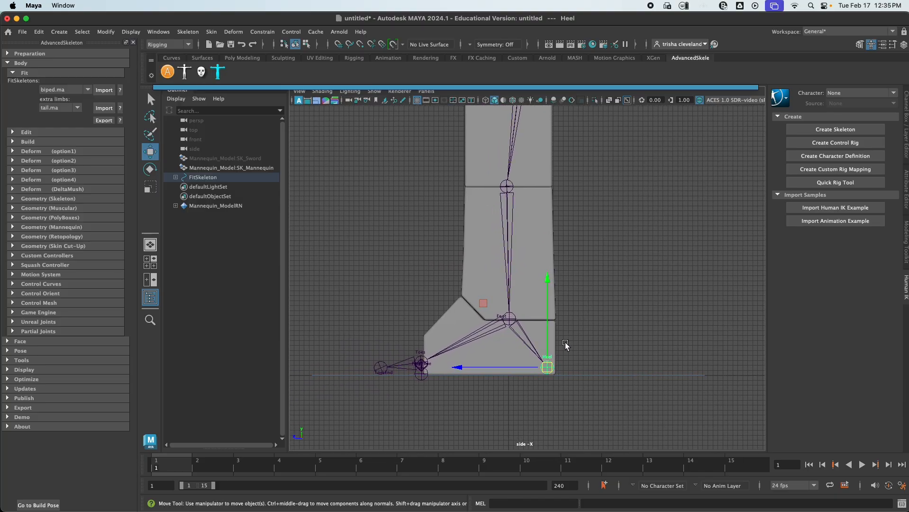
left_click(421, 364)
mouse_move(421, 363)
left_mouse_down()
mouse_move(468, 339)
mouse_move(465, 355)
mouse_move(469, 333)
mouse_move(428, 350)
left_mouse_up()
left_click(434, 347)
left_click(429, 345)
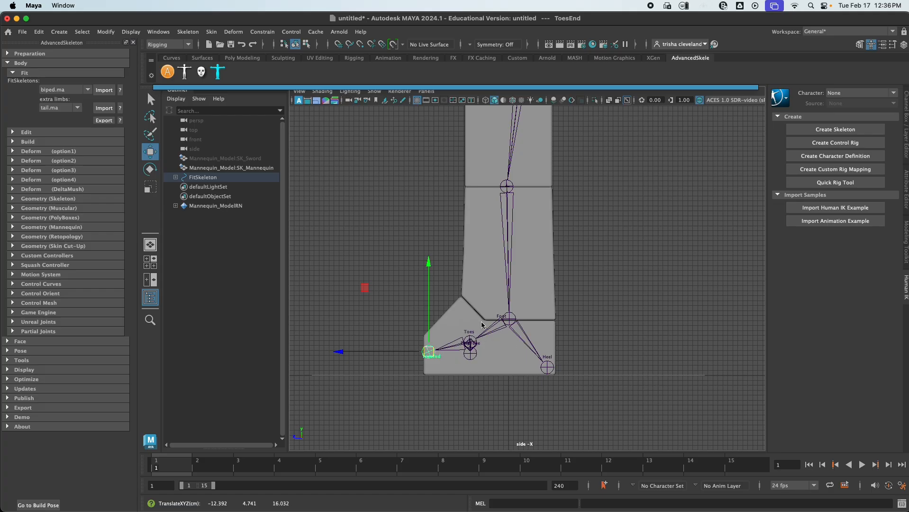
- Straighten the leg in the side view by moving the Hip and Knee joints to about Z -0.1 cm
middle_click_drag(543, 228, 545, 272, "alt")
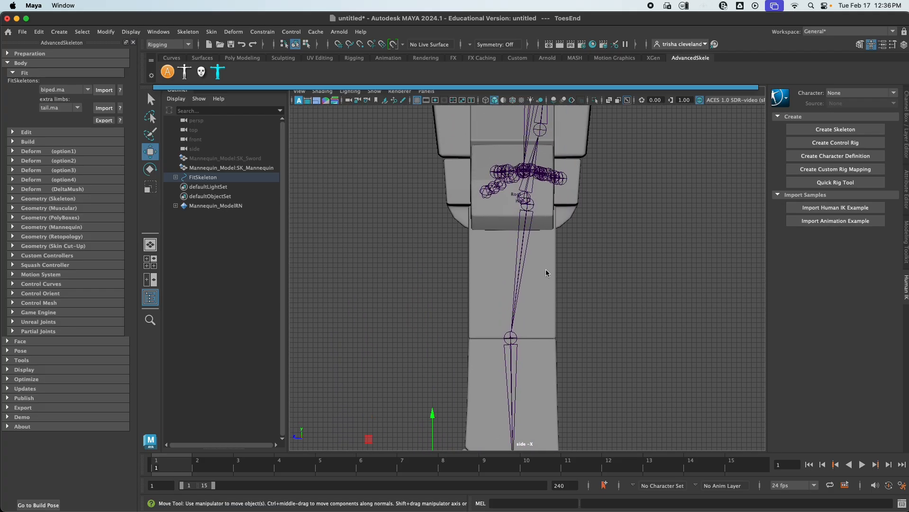
left_click(530, 206)
left_click_drag(475, 204, 460, 205)
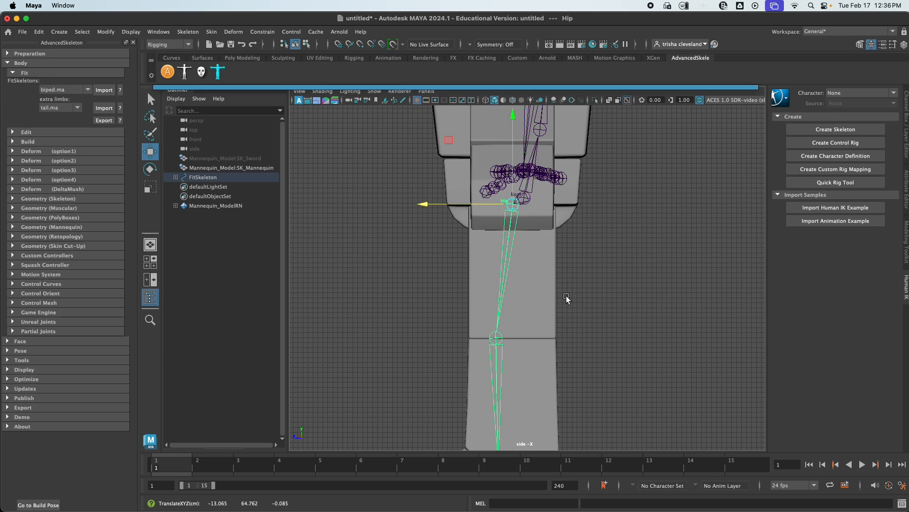
left_click(507, 340)
left_click_drag(447, 341, 463, 343)
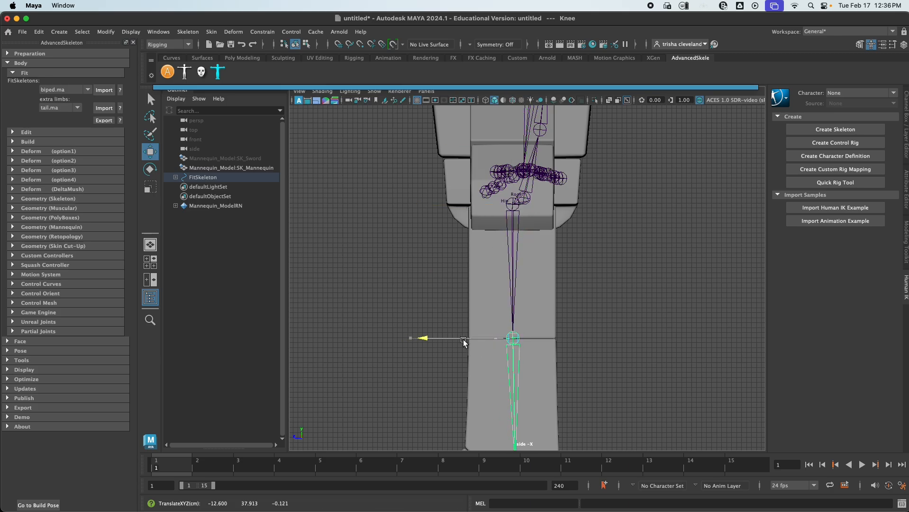
- Move the Head joint to the middle of the mannequin's head in the side view, at about Y 135, Z -0.8 cm
scroll(601, 327, "down", 4)
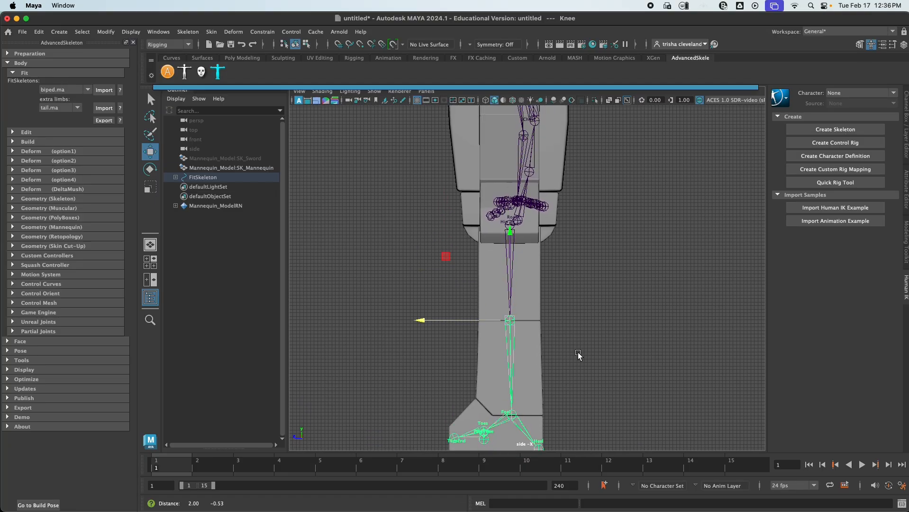
middle_click_drag(578, 352, 576, 362, "alt")
middle_click_drag(576, 246, 582, 357, "alt")
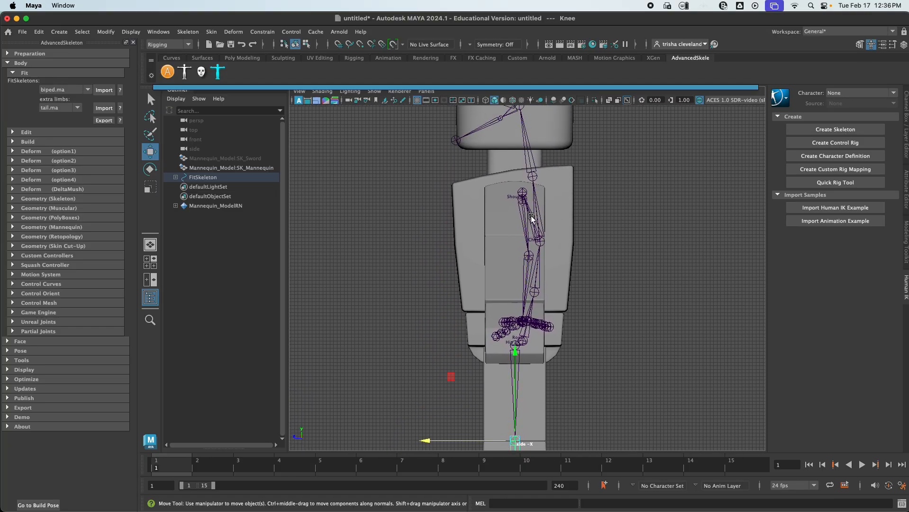
middle_click_drag(543, 171, 531, 269, "alt")
middle_click_drag(534, 197, 501, 232, "alt")
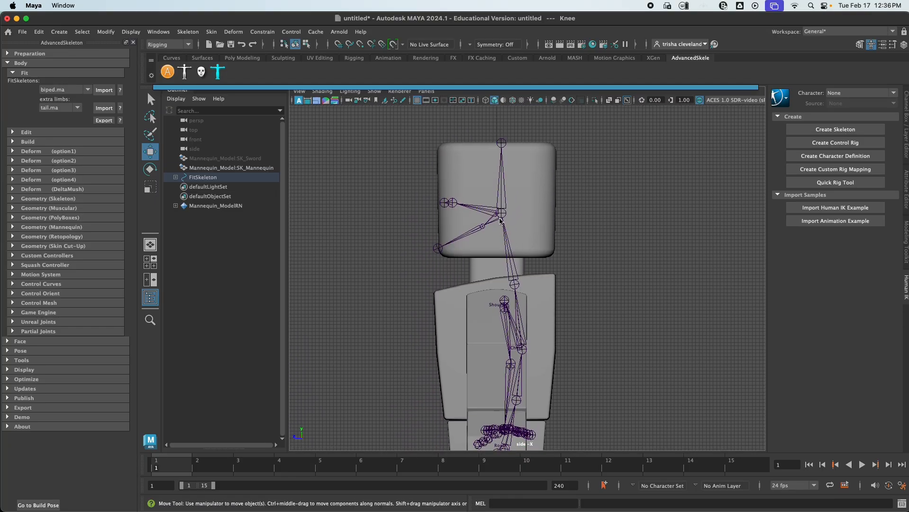
left_click(501, 217)
left_click_drag(501, 214, 506, 208)
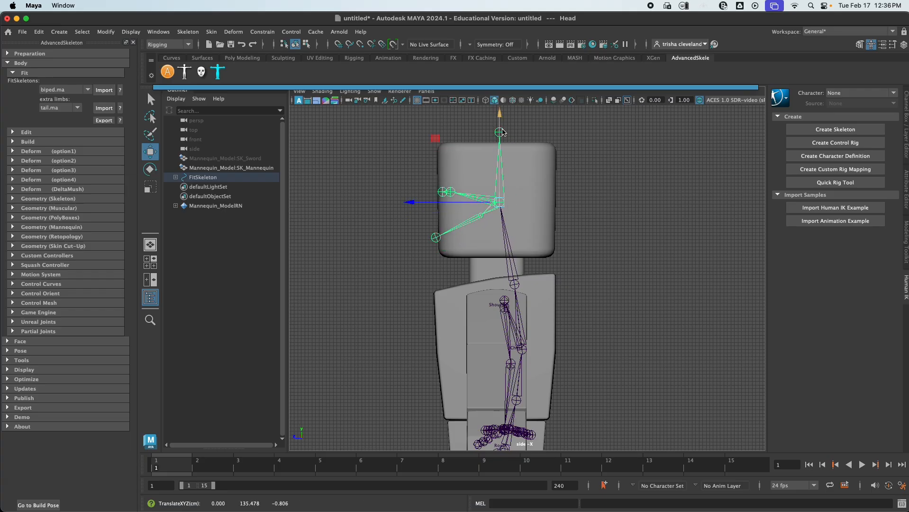
- Place HeadEnd just inside the top of the head at about Y 150 cm, and the Eye joint at about Y 138, Z 8.7 cm
left_click(504, 133)
left_click(499, 146)
left_click_drag(501, 149, 503, 152)
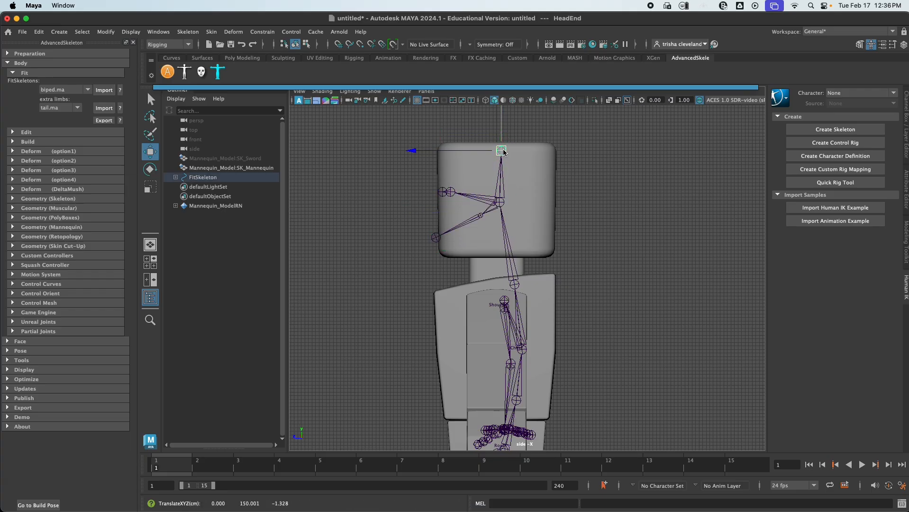
left_click(447, 192)
left_click_drag(446, 192, 465, 194)
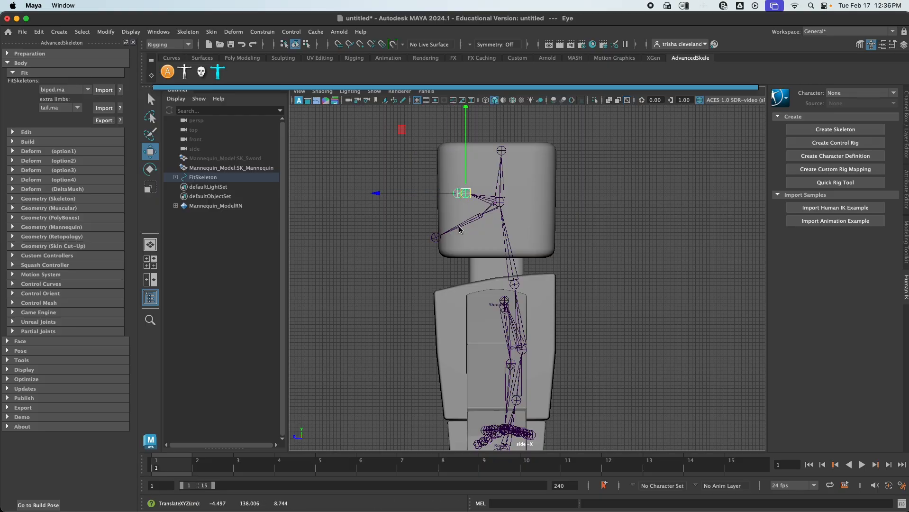
- Move the JawEnd joint just inside the lower front edge of the head, at about Y 125, Z 13.6 cm
left_click(435, 236)
left_click_drag(435, 236, 448, 241)
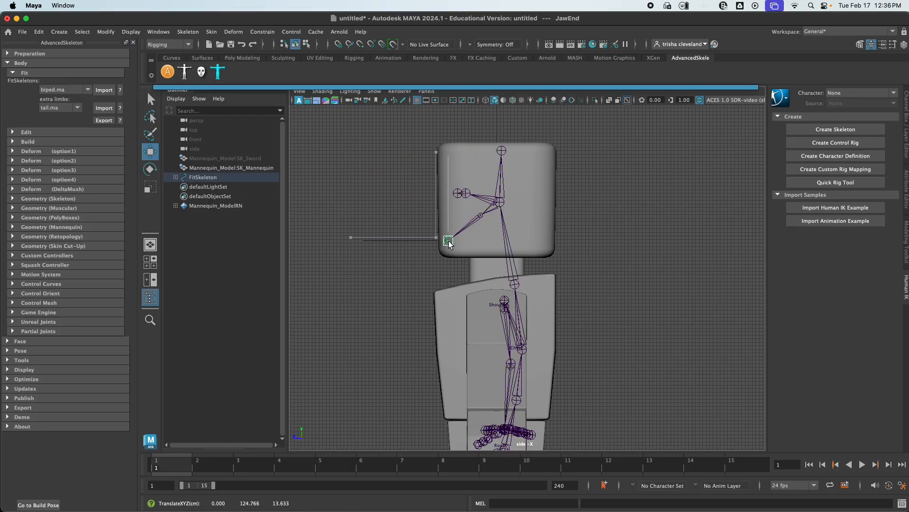
- Centre the Neck joint in the neck at about Y 115, Z -0.5 cm, and set Head to about Y 135, Z -1.3 cm
left_click(517, 284)
left_click_drag(518, 286, 501, 278)
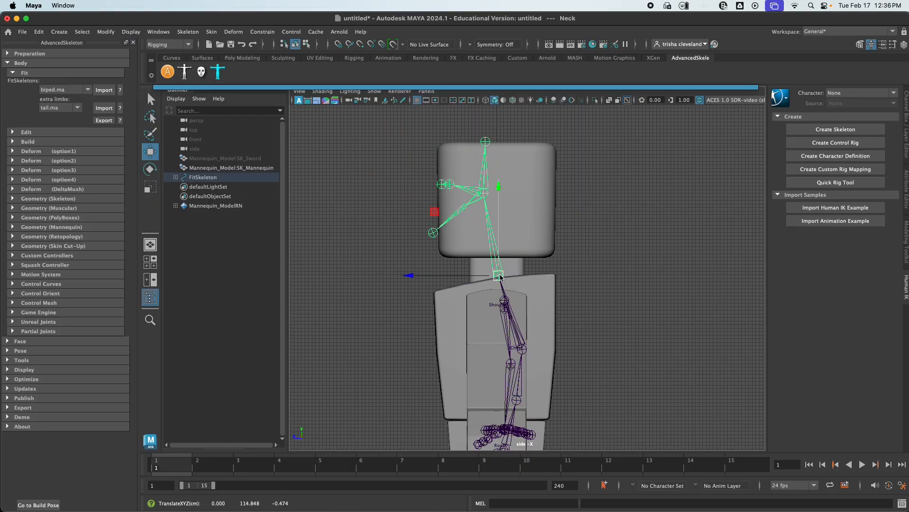
left_click(486, 194)
left_click_drag(486, 193, 501, 206)
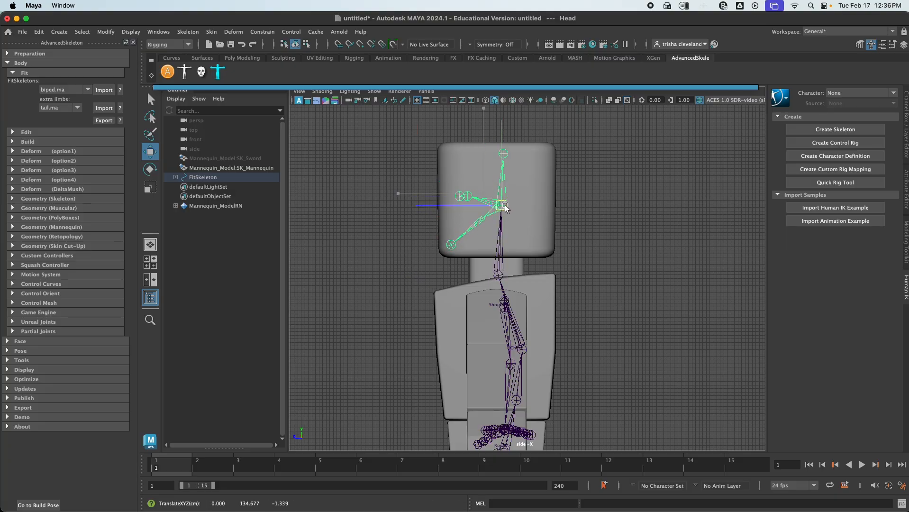
- Switch to the four-view layout and show the joints through the mannequin in the top view with X-ray joints
middle_click_drag(535, 362, 541, 292, "alt")
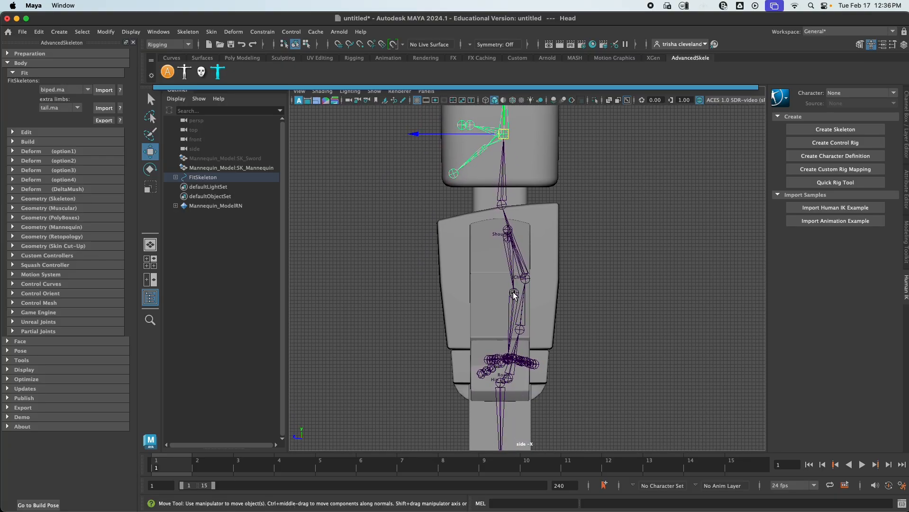
key("space")
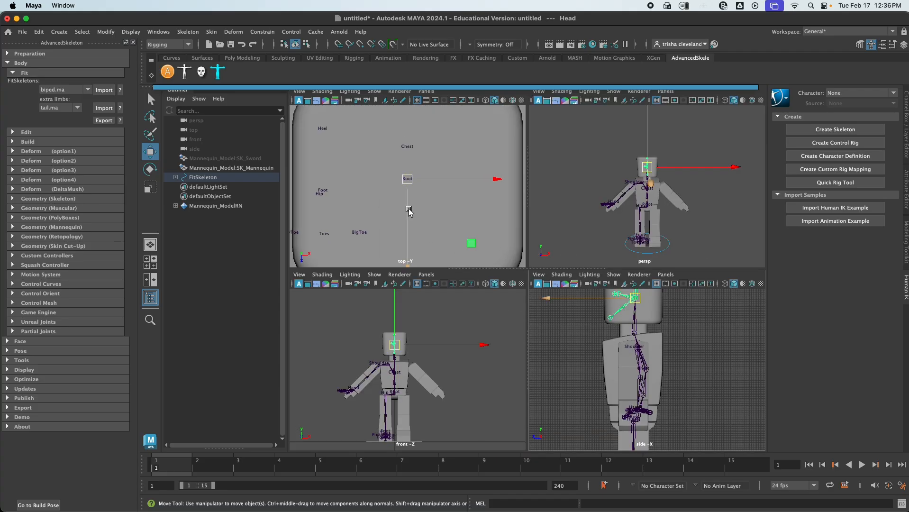
scroll(409, 212, "down", 2)
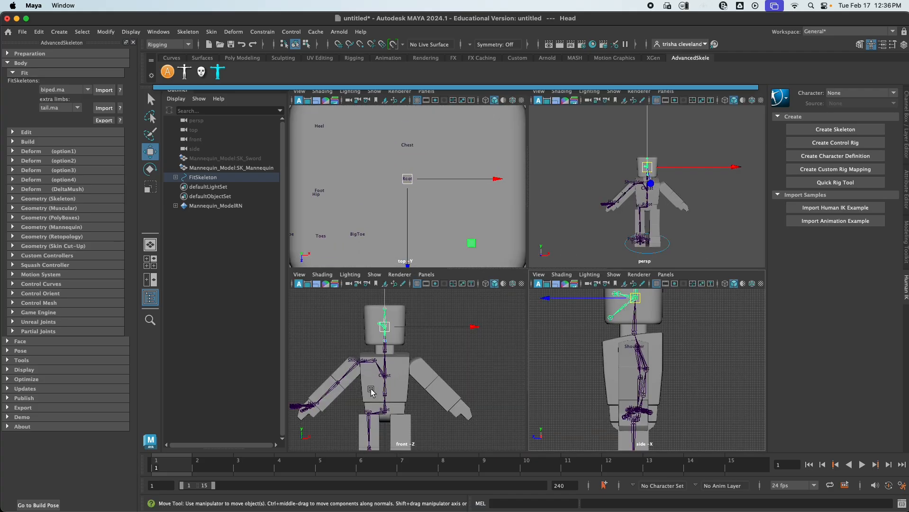
scroll(362, 329, "up", 3)
scroll(372, 166, "down", 6)
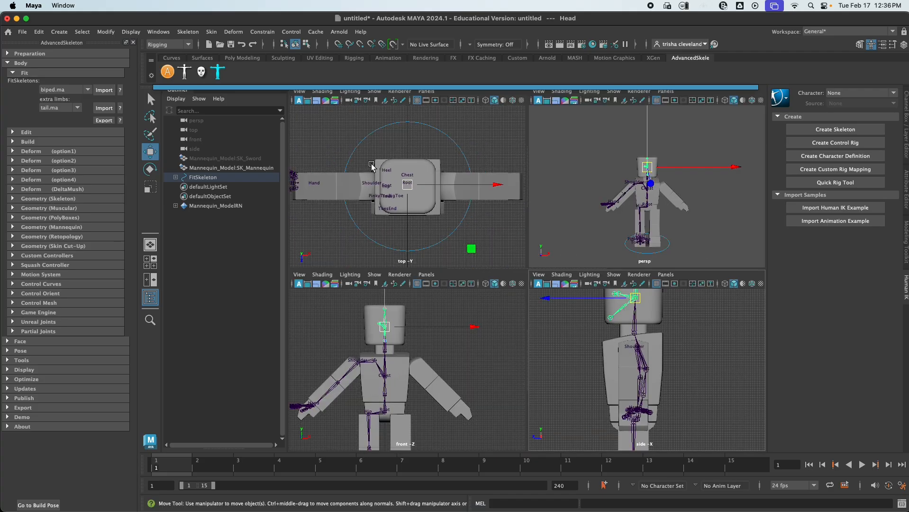
left_click(322, 92)
left_click(345, 196)
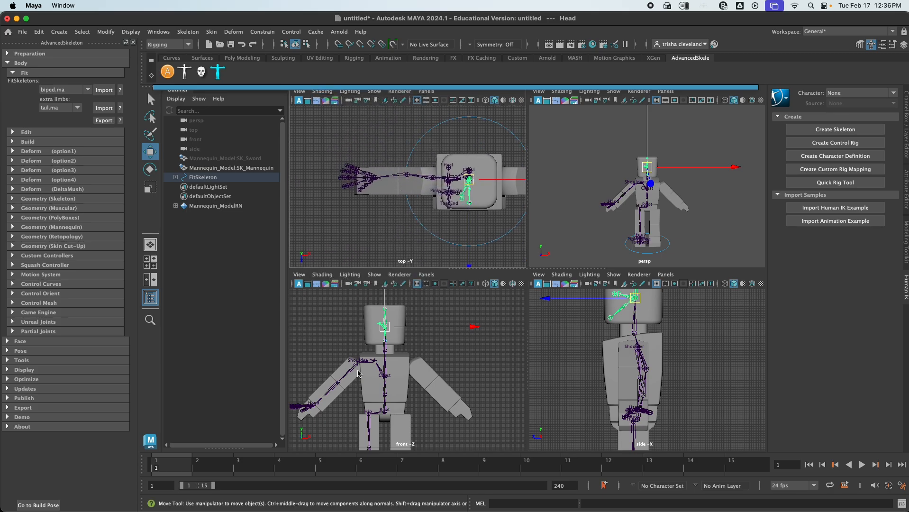
- Move the Elbow joint forward to about Z -1 cm and shift the Shoulder joint forward in the side view
left_click(405, 175)
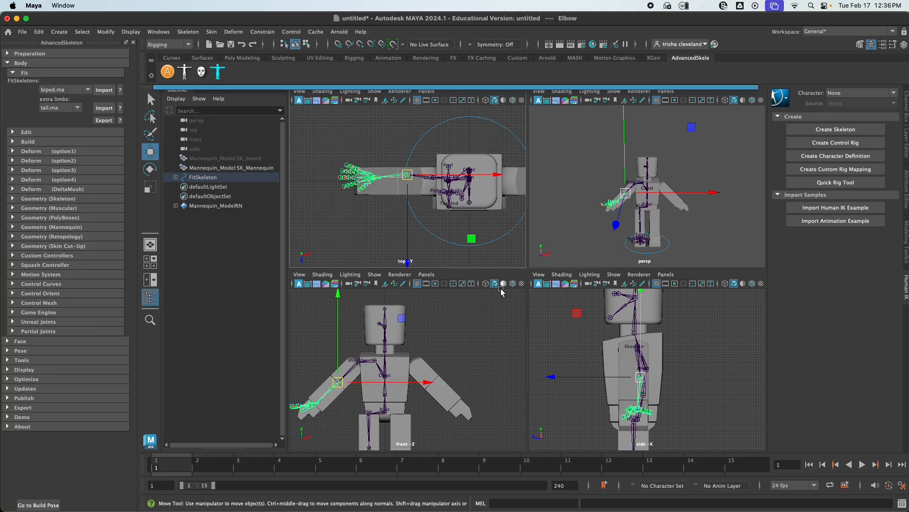
scroll(652, 375, "up", 3)
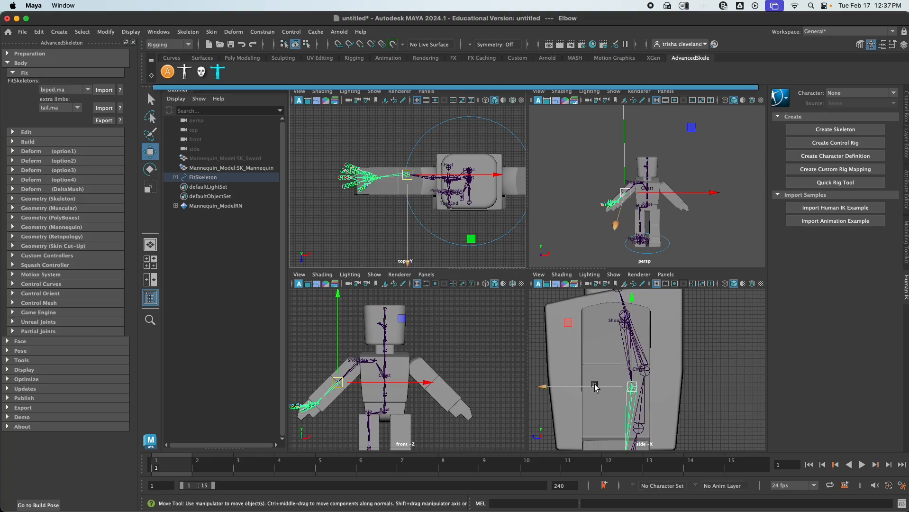
left_click_drag(595, 386, 584, 386)
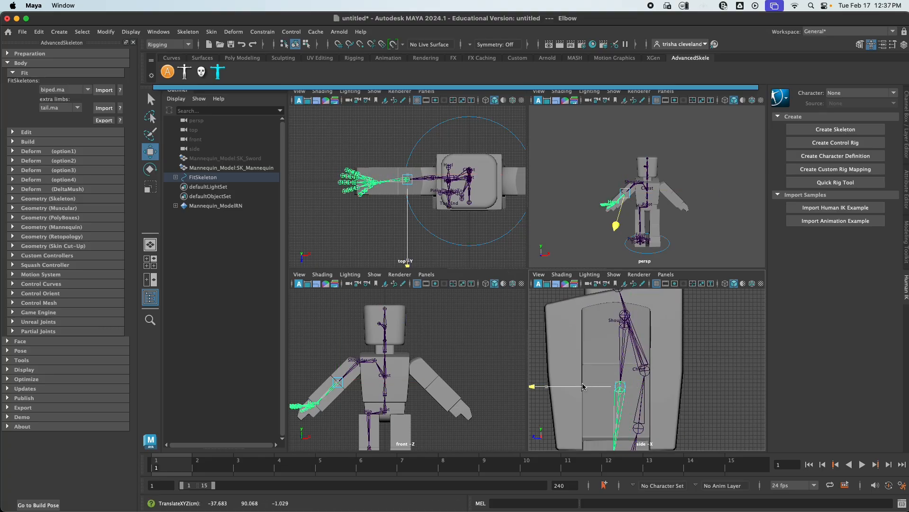
left_click(430, 178)
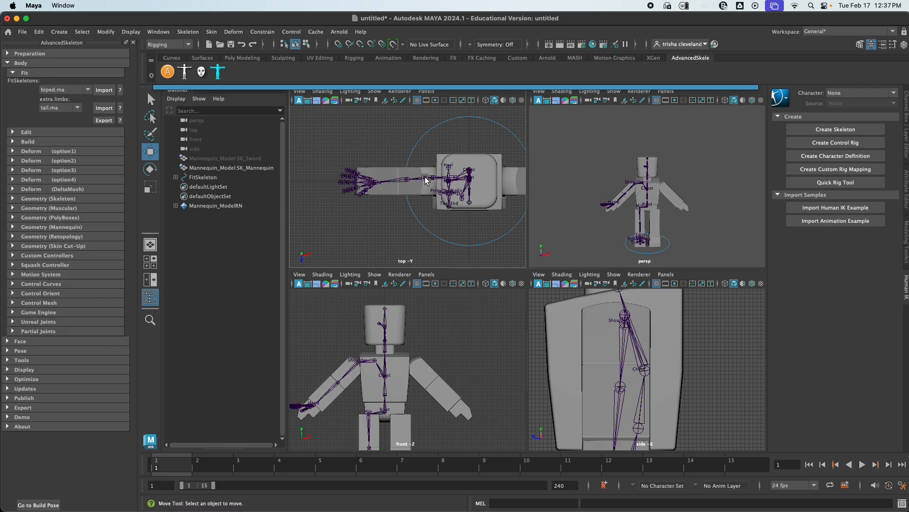
left_click_drag(582, 321, 572, 324)
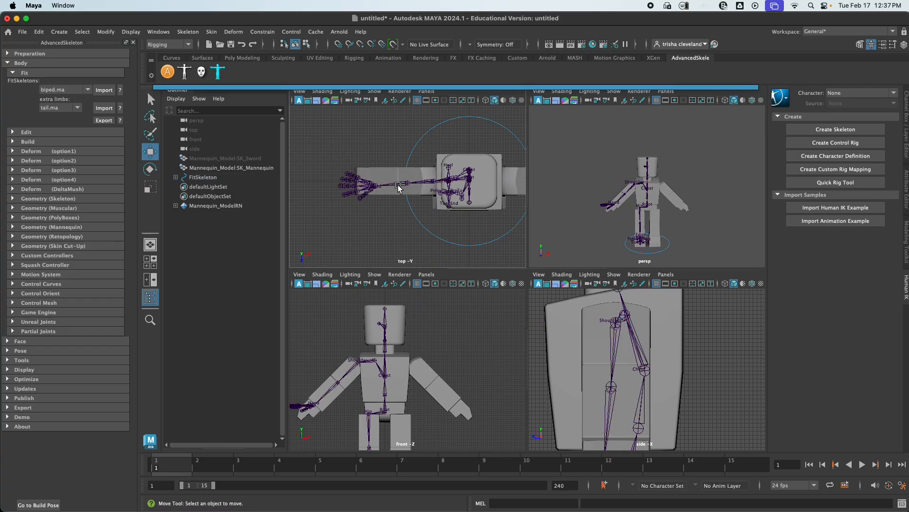
- Move the Elbow and Wrist joints slightly back in the side view so the arm runs straight through the mannequin's arm
left_click(610, 386)
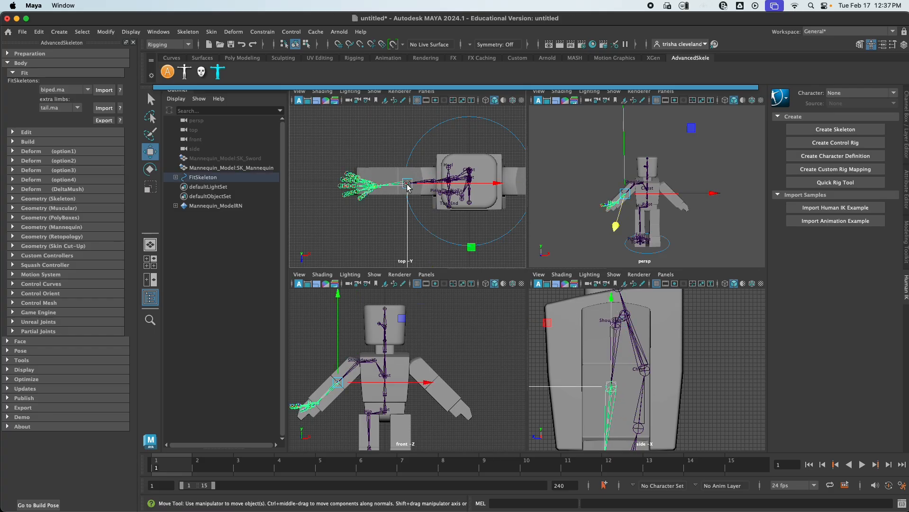
left_click(560, 382)
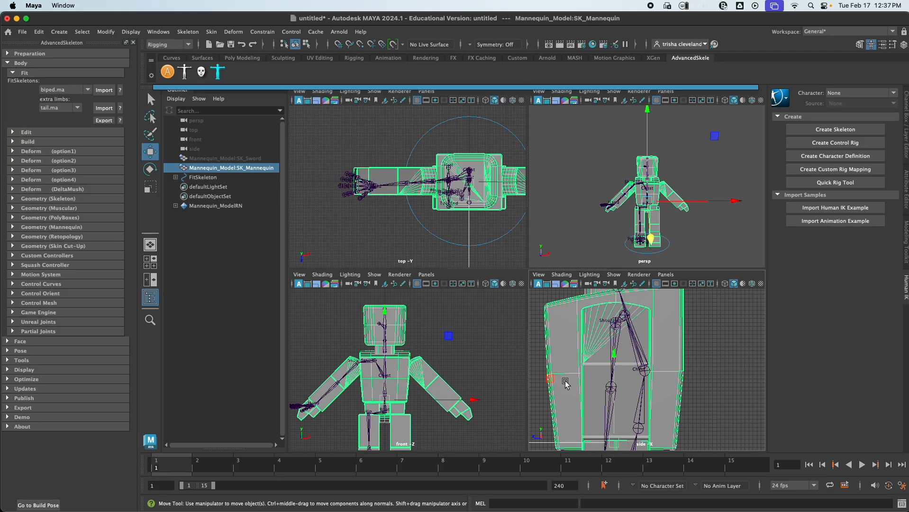
left_click(406, 183)
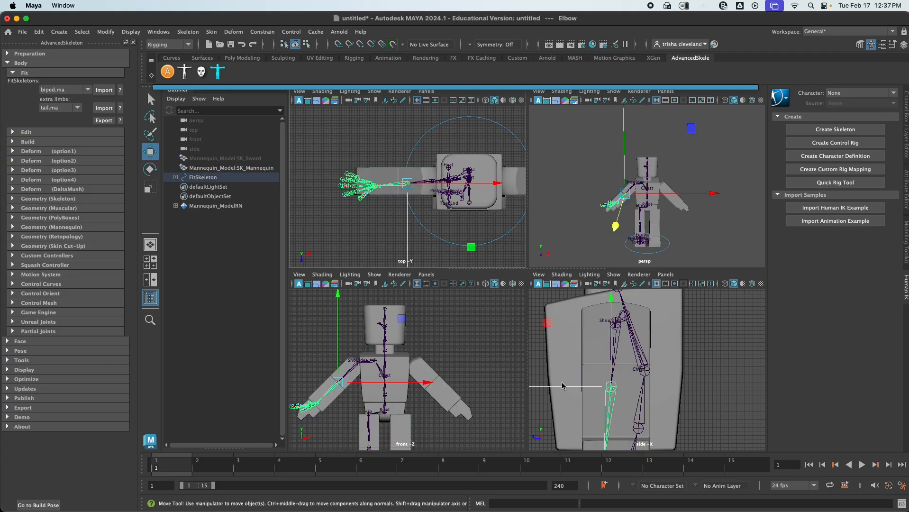
left_click_drag(562, 385, 570, 386)
key("Down")
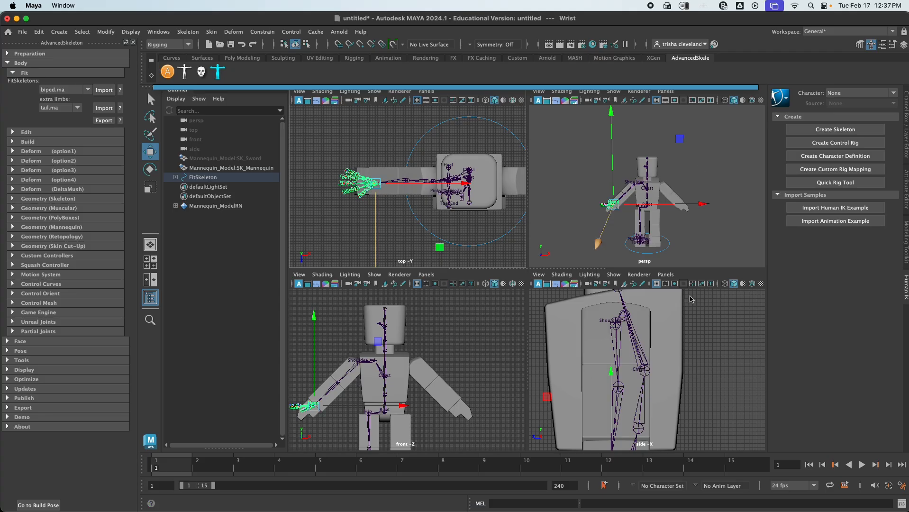
middle_click_drag(692, 383, 682, 300, "alt")
left_click_drag(553, 373, 560, 373)
middle_click_drag(702, 343, 696, 415, "alt")
- Shift the Chest joint forward in the side view, bringing the neck and arm chains with it, and check the Scapula placement
left_click(628, 356)
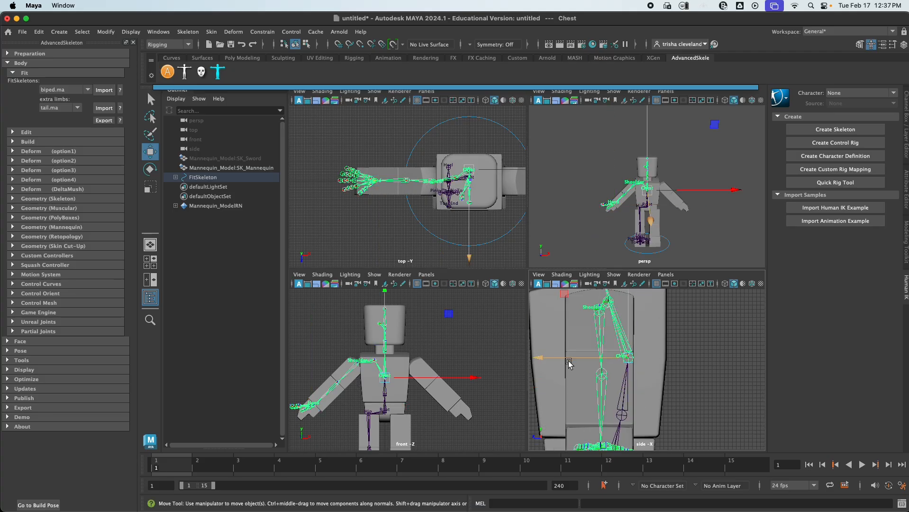
middle_click_drag(725, 358, 738, 324, "alt")
scroll(738, 324, "down", 3)
left_click_drag(611, 338, 601, 339)
middle_click_drag(650, 324, 635, 335, "alt")
left_click(606, 313)
left_click_drag(571, 312, 571, 312)
middle_click_drag(590, 290, 586, 315, "alt")
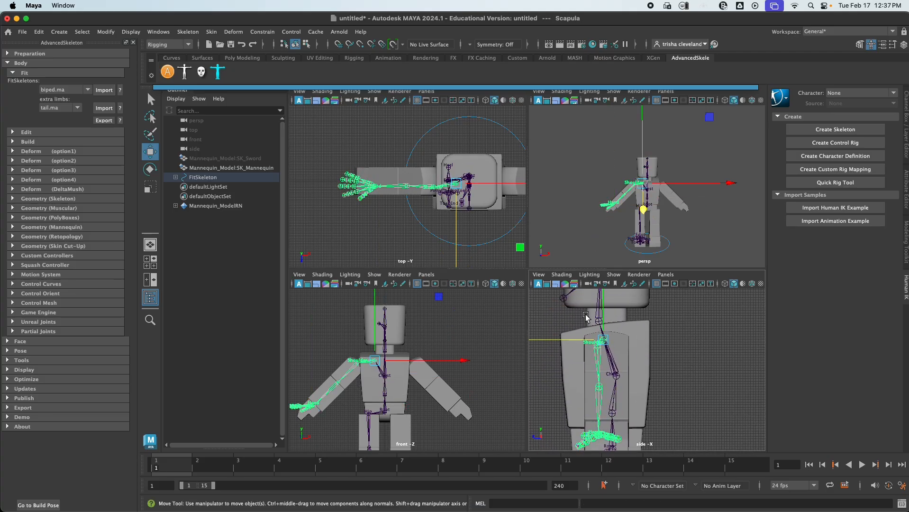
- Move the Neck joint back toward the neck's centre line and bring Chest forward to about Y 94, Z -2.1 cm
left_click(599, 321)
left_click_drag(575, 322, 569, 340)
left_click(603, 339)
left_click(616, 376)
left_click_drag(599, 375, 594, 376)
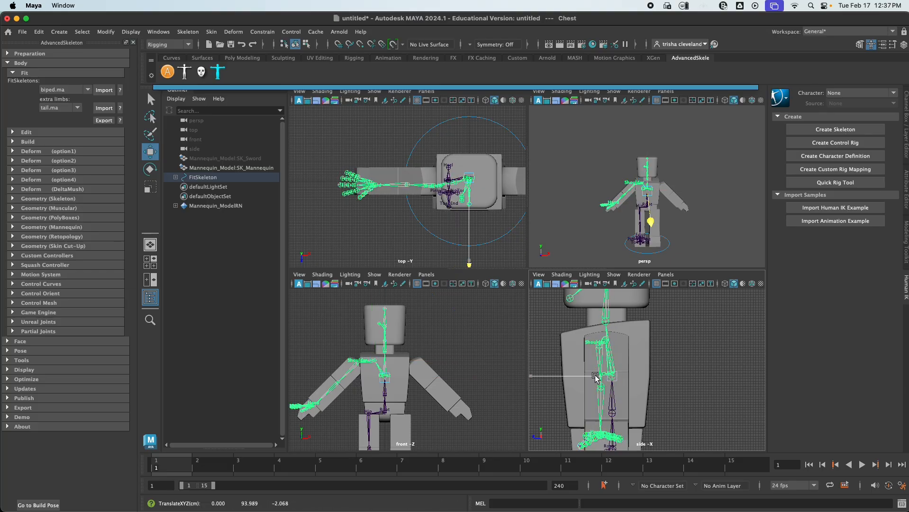
- Move the Scapula joint slightly back in the side view so the arm chain is centred in the mannequin's arm
left_click(604, 338)
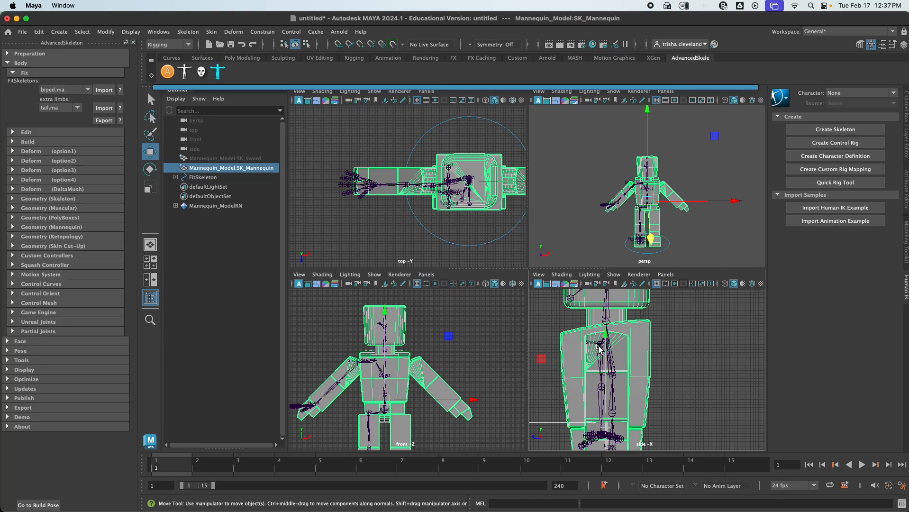
left_click(599, 346)
left_click(606, 340)
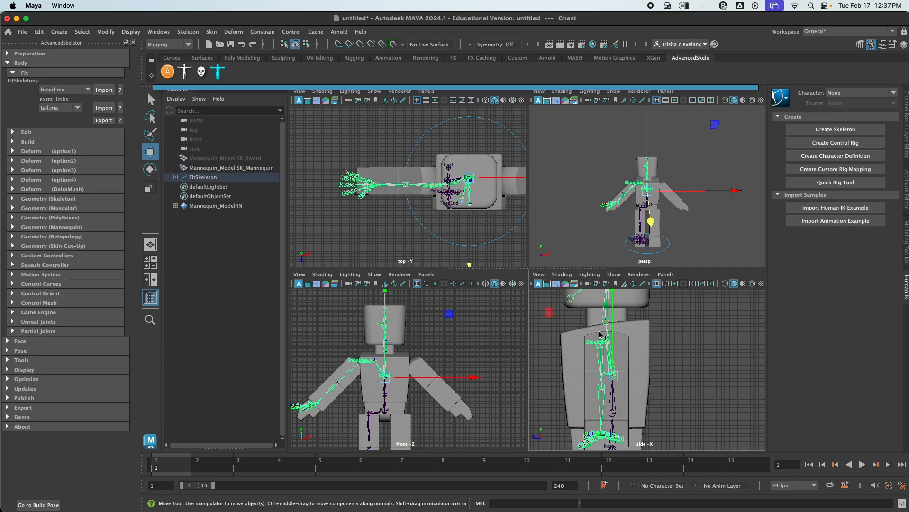
left_click(600, 335)
left_click(671, 359)
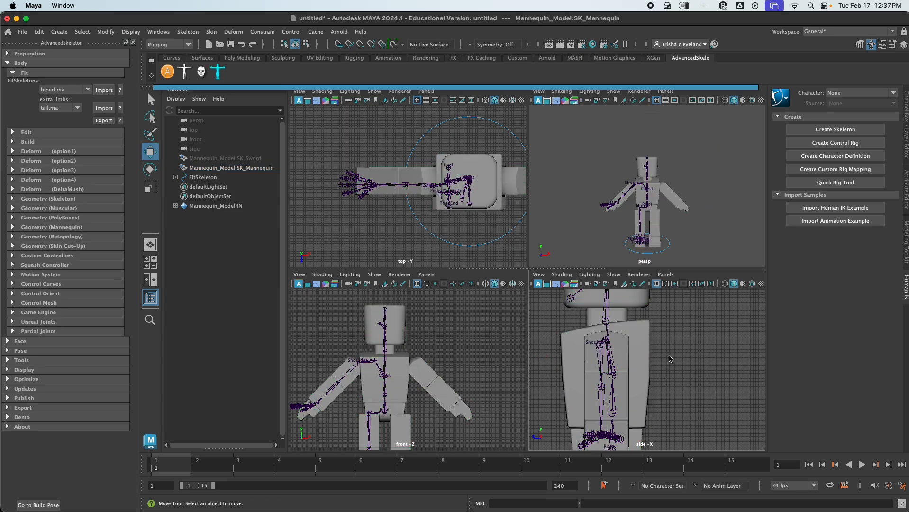
left_click(602, 337)
left_click_drag(574, 342, 572, 342)
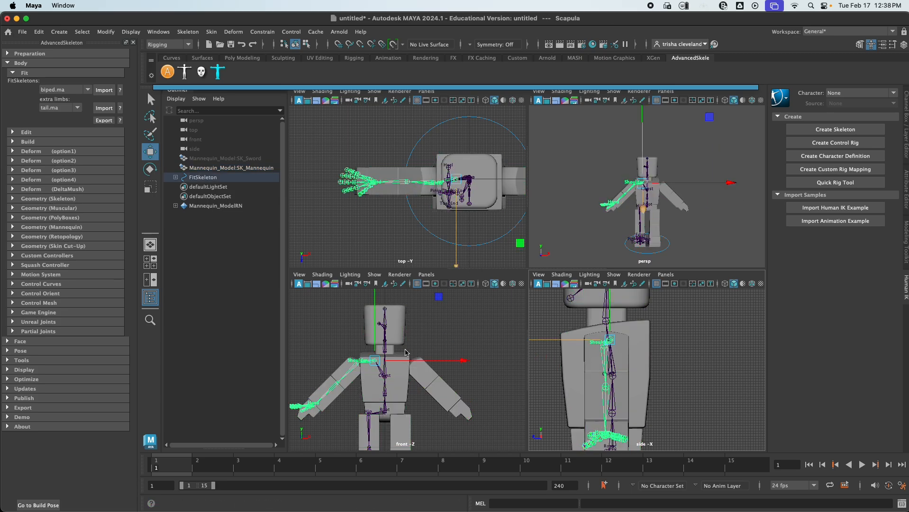
- Rotate the Wrist joint in the front view so the hand joints slope down along the mannequin's hand
middle_click_drag(324, 416, 368, 359, "alt")
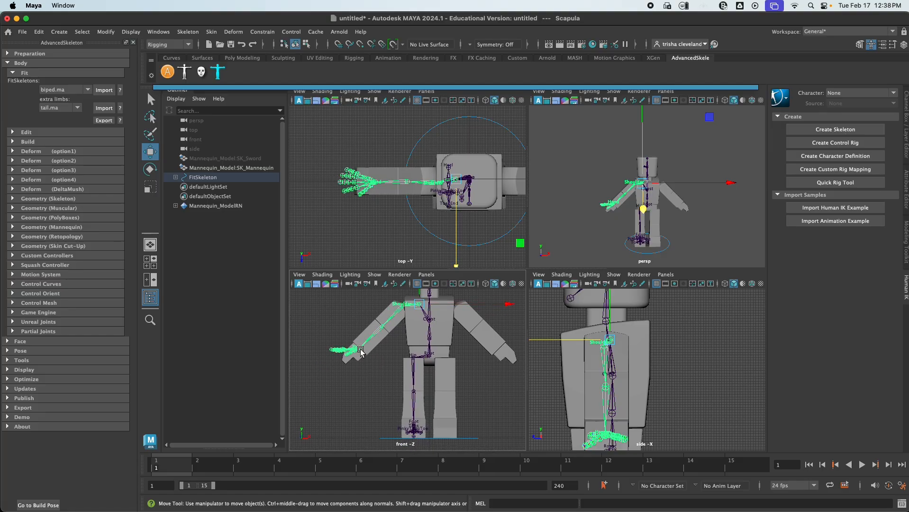
left_click(360, 349)
key("e")
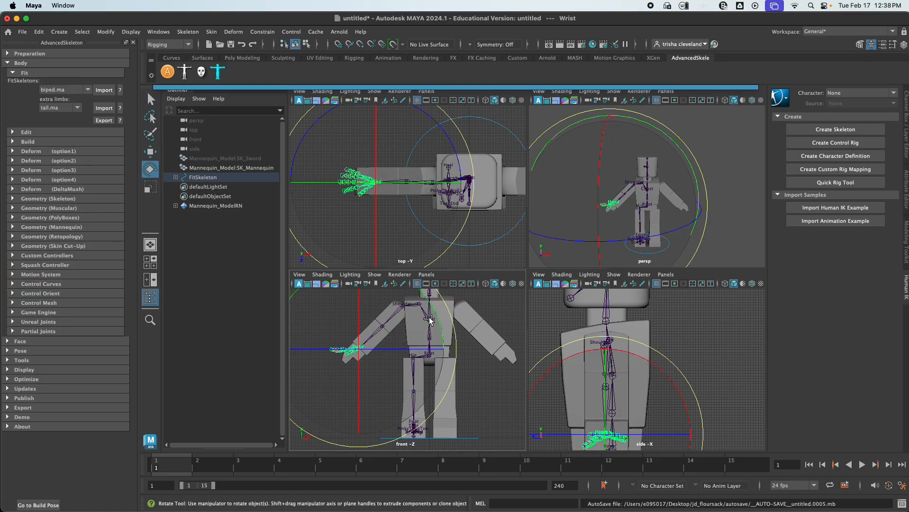
left_click_drag(437, 321, 417, 304)
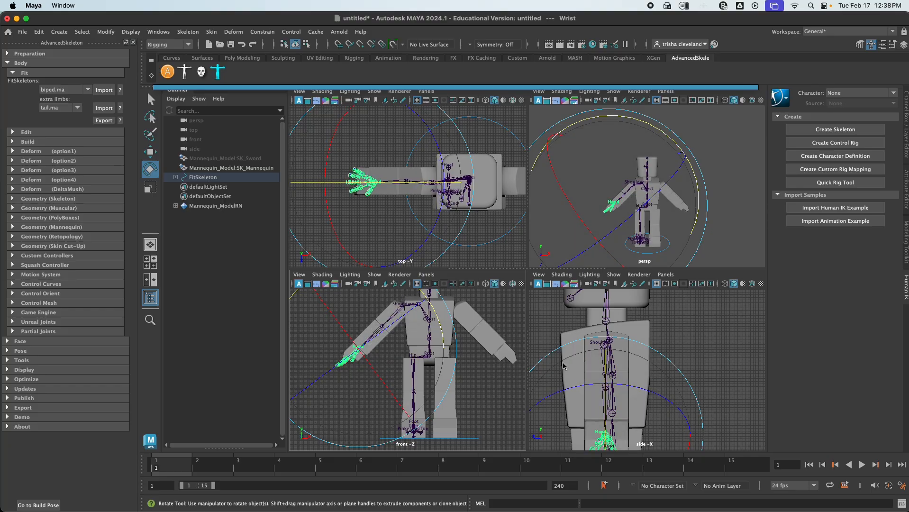
- Examine the wrist and finger joints close up against the mannequin's hand in the perspective, front and side views
left_click_drag(576, 232, 658, 228, "alt")
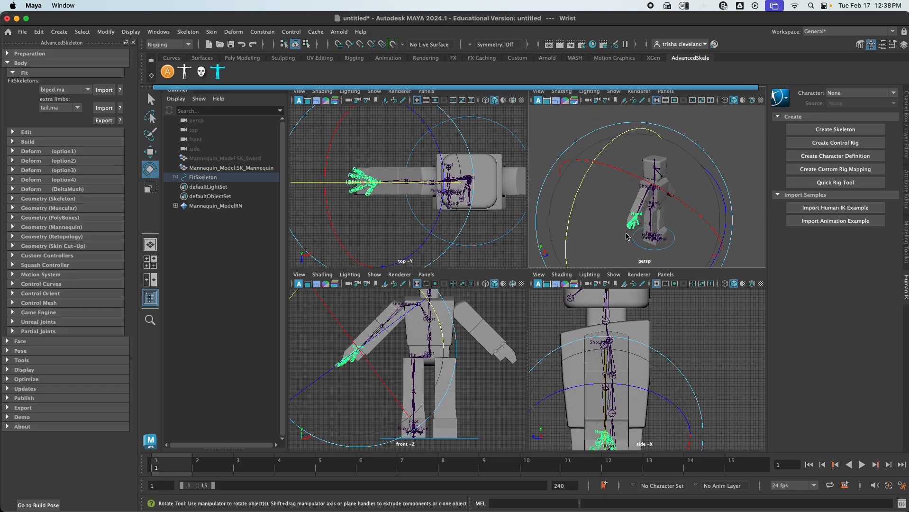
right_click_drag(593, 222, 664, 237, "alt")
middle_click_drag(569, 237, 446, 189, "alt")
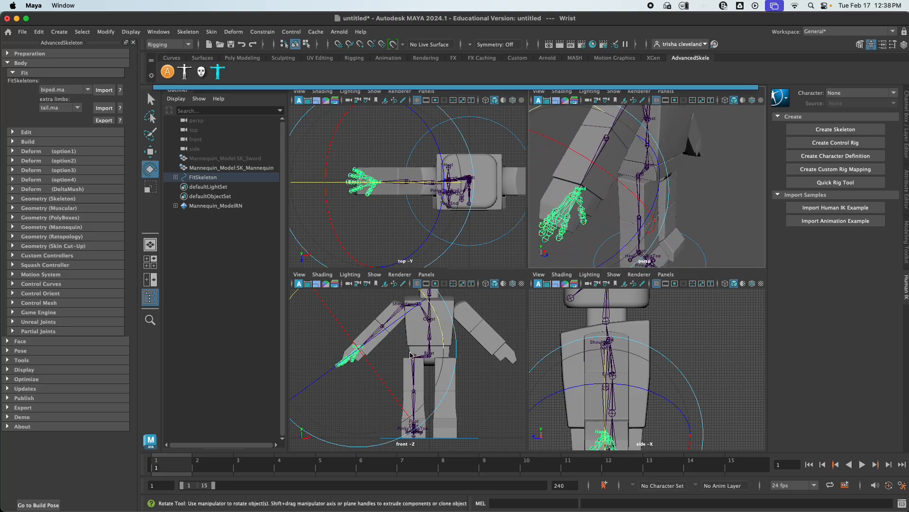
middle_click_drag(386, 387, 473, 385, "alt")
middle_click_drag(588, 410, 580, 333, "alt")
right_click_drag(623, 389, 648, 402, "alt")
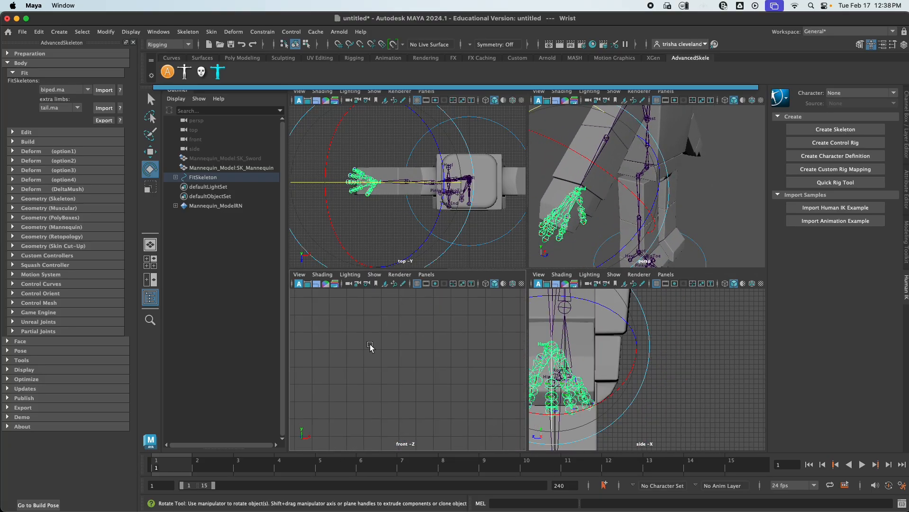
middle_click_drag(371, 346, 345, 353, "alt")
middle_click_drag(469, 345, 363, 375, "alt")
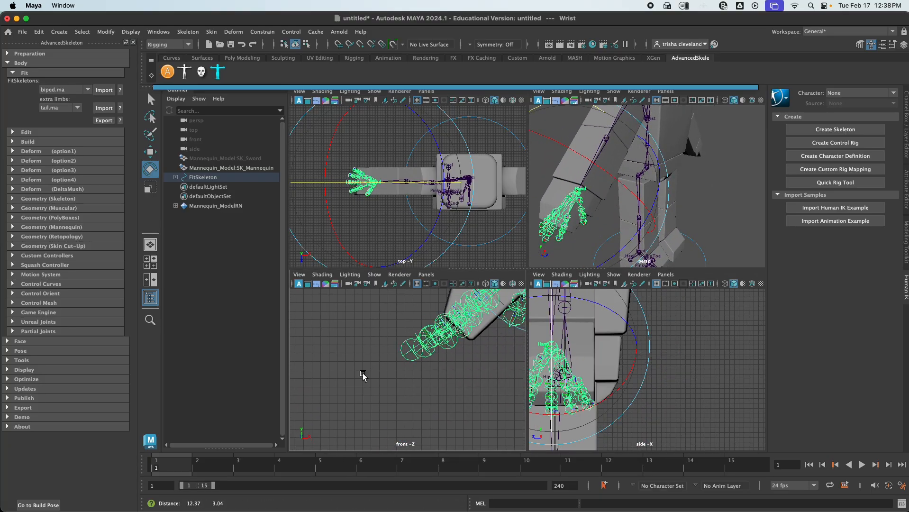
scroll(363, 375, "up", 5)
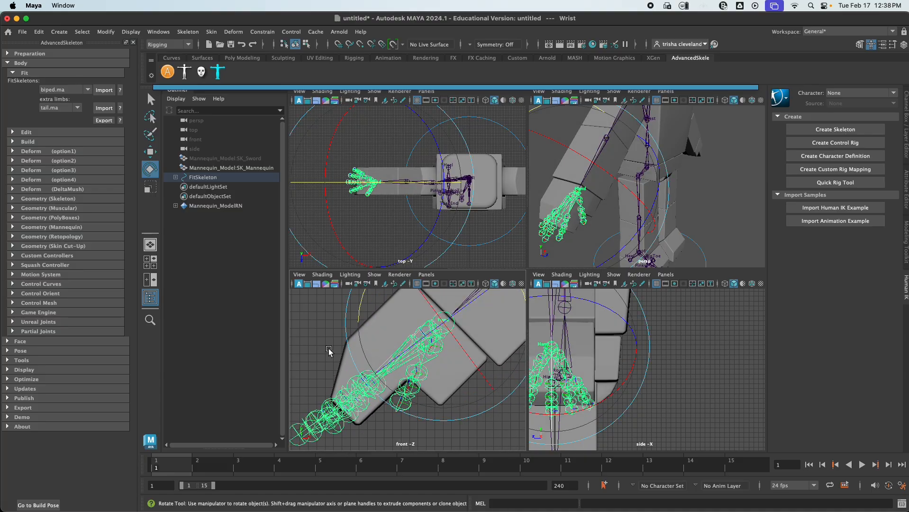
left_click(400, 417)
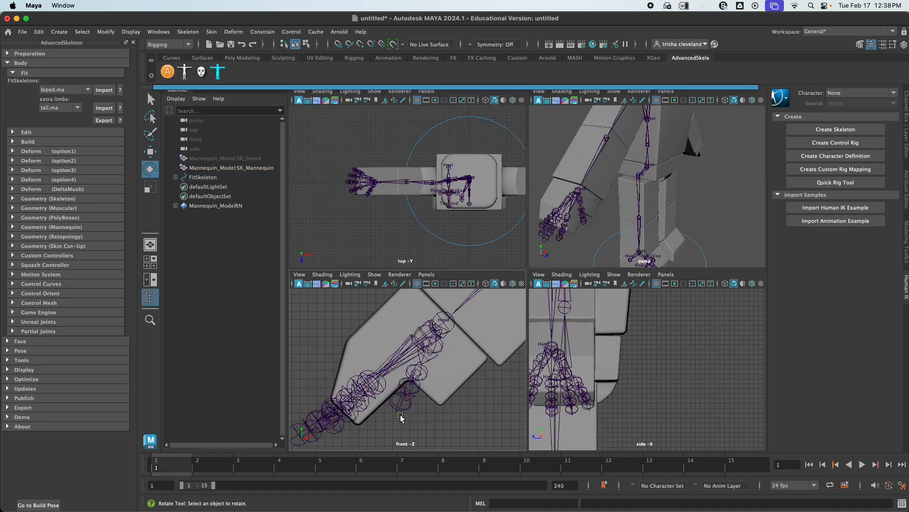
left_click_drag(352, 366, 351, 366)
key("w")
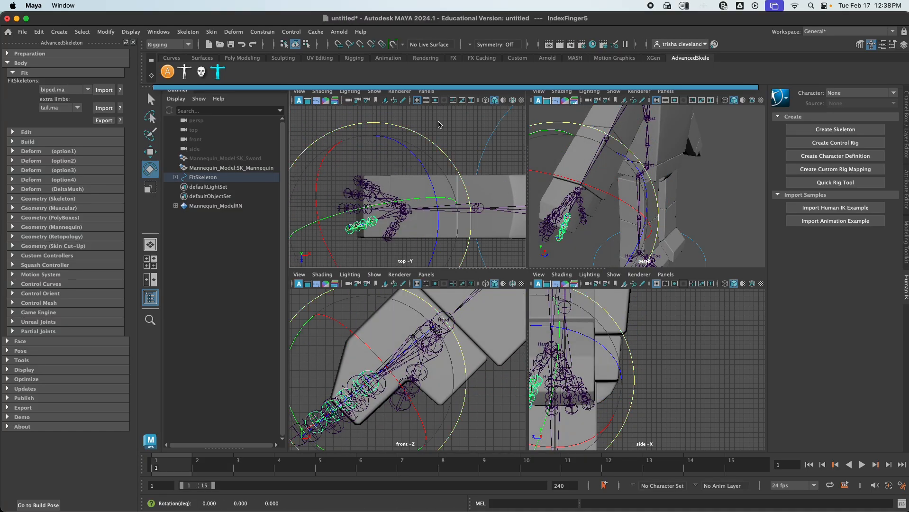
left_click_drag(372, 202, 345, 199)
key("super+z")
left_click_drag(612, 213, 510, 144, "alt")
scroll(572, 187, "up", 3)
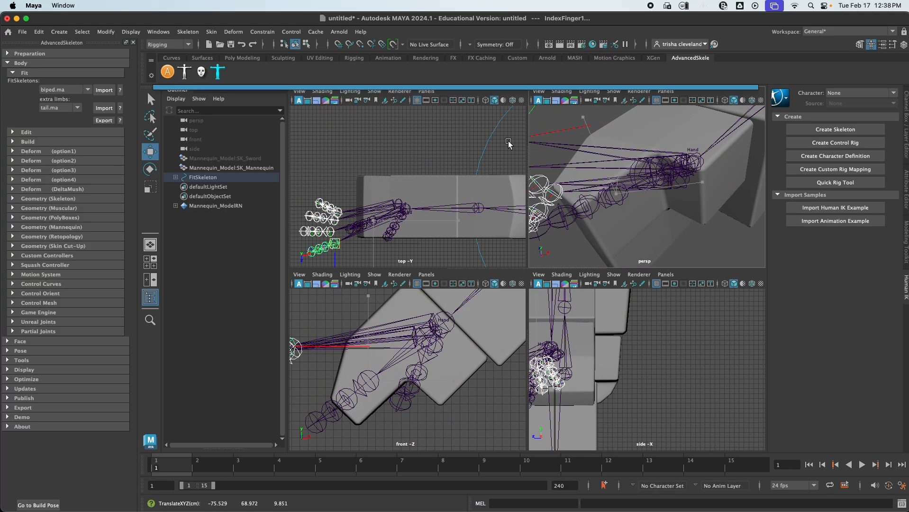
key("super+z")
left_click_drag(368, 379, 348, 323)
key("super+z")
key("super+z")
key("super+z")
key("shift+z")
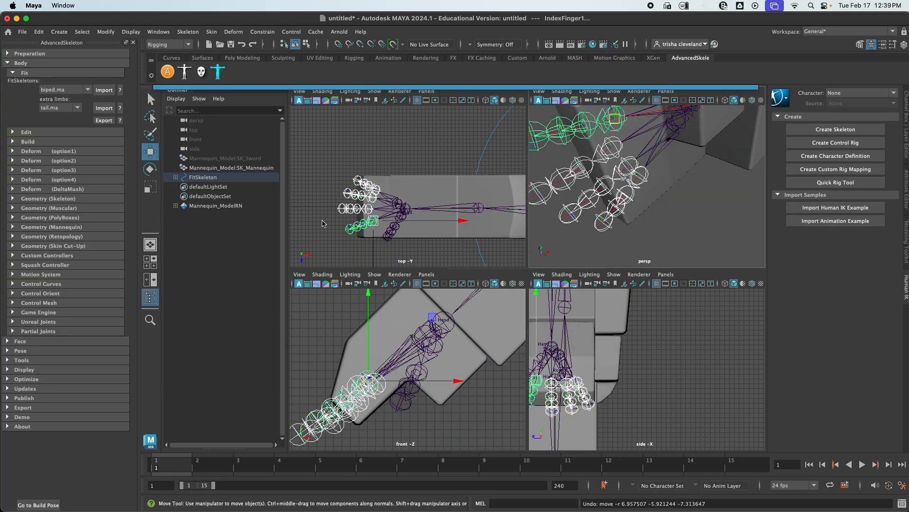
left_click(376, 189)
key("shift+z")
key("shift+z")
key("shift+z")
key("shift+z")
- Pull the finger joints back toward the wrist in the top view so they fit within the mannequin's hand
left_click_drag(377, 190, 394, 194)
left_click(384, 215)
left_click_drag(383, 215, 394, 209)
left_click(363, 366)
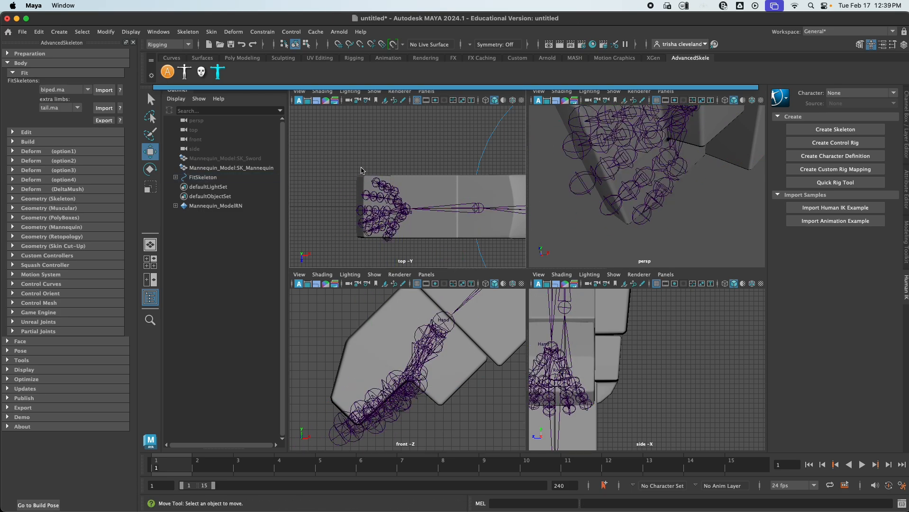
- Nudge the Wrist joint slightly up in the front view at the mannequin's wrist seam
left_click_drag(361, 171, 398, 194)
left_click(311, 182)
left_click(443, 321)
left_click_drag(443, 321, 441, 317)
left_click(367, 342)
left_click_drag(673, 156, 649, 180, "alt")
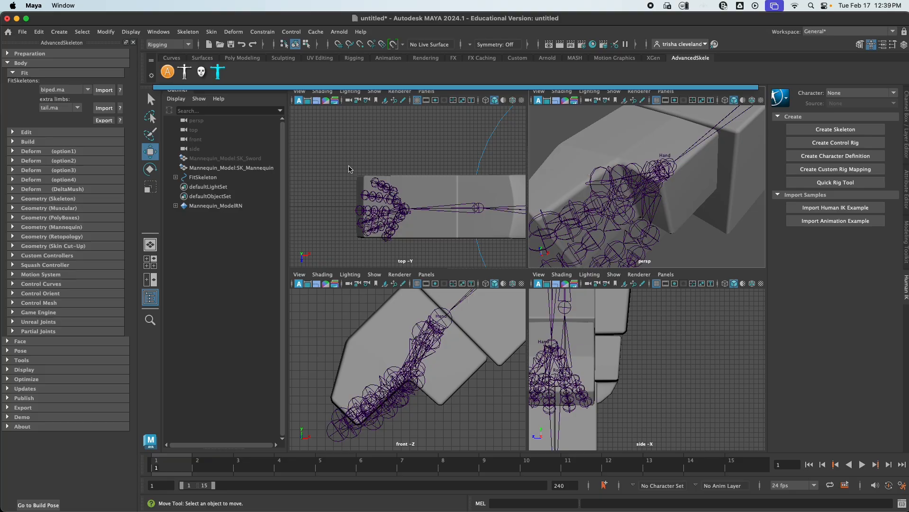
- Raise the selected finger joints in the front view so they lie inside the mannequin's hand
left_click_drag(350, 168, 398, 194)
left_click_drag(393, 191, 389, 191)
left_click_drag(402, 380, 417, 314)
left_click(379, 334)
- Move the ThumbFinger2 joint into the mannequin's thumb block, at about X -55.4, Y 68.5, Z 5.2 cm
left_click(423, 331)
left_click(402, 220)
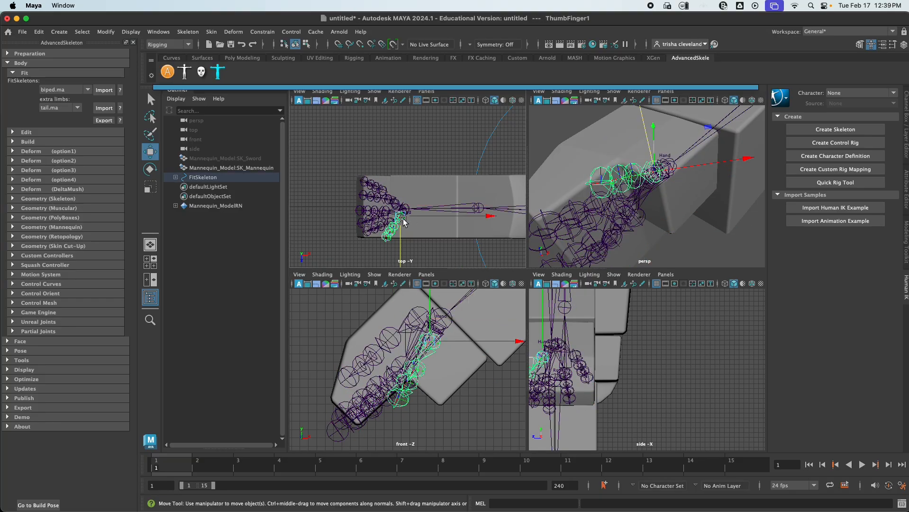
left_click(383, 215)
left_click_drag(395, 377, 457, 348)
- Move the remaining low finger joints up into the mannequin's finger block in the front view
left_click(403, 368)
left_click(398, 382)
left_click(415, 369)
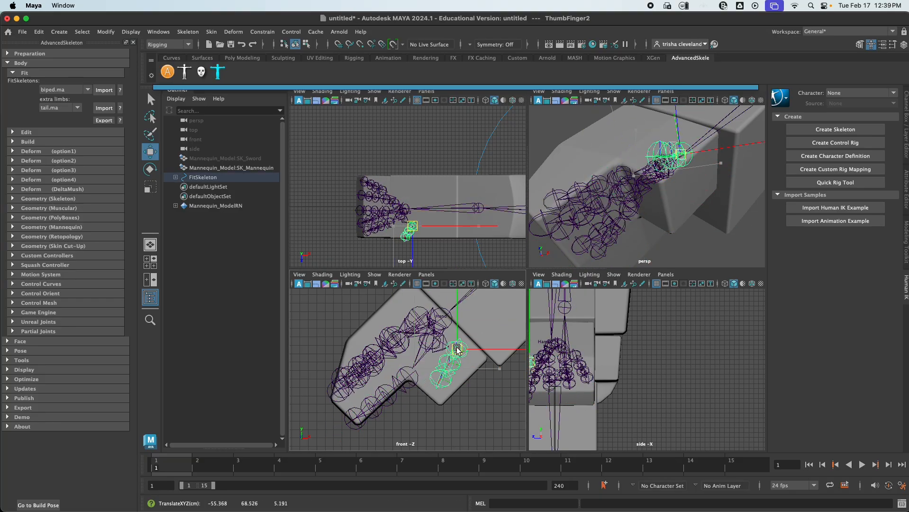
left_click(413, 382)
left_click(407, 379)
left_click_drag(408, 380, 398, 343)
- Rotate the ThumbFinger2 joint in the front view so the thumb chain follows the mannequin's thumb
key("e")
left_click_drag(467, 384, 445, 416)
left_click(450, 374)
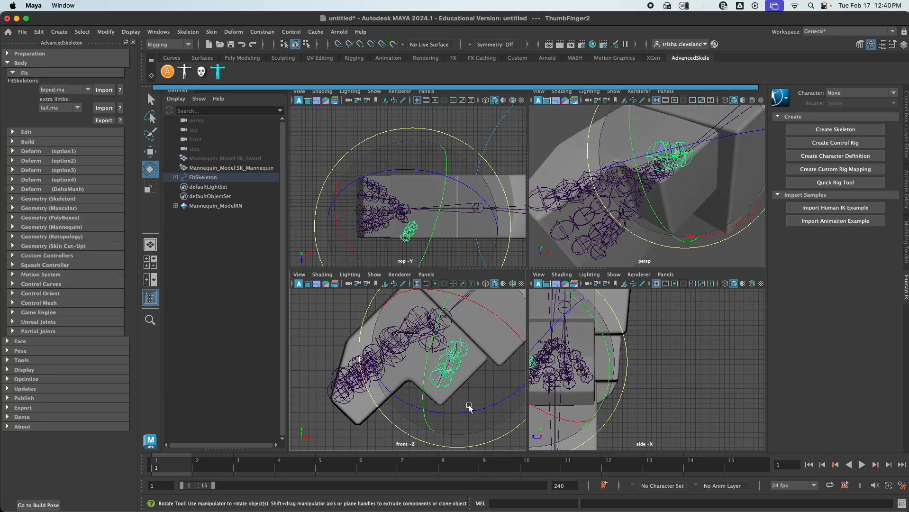
left_click_drag(489, 330, 510, 414)
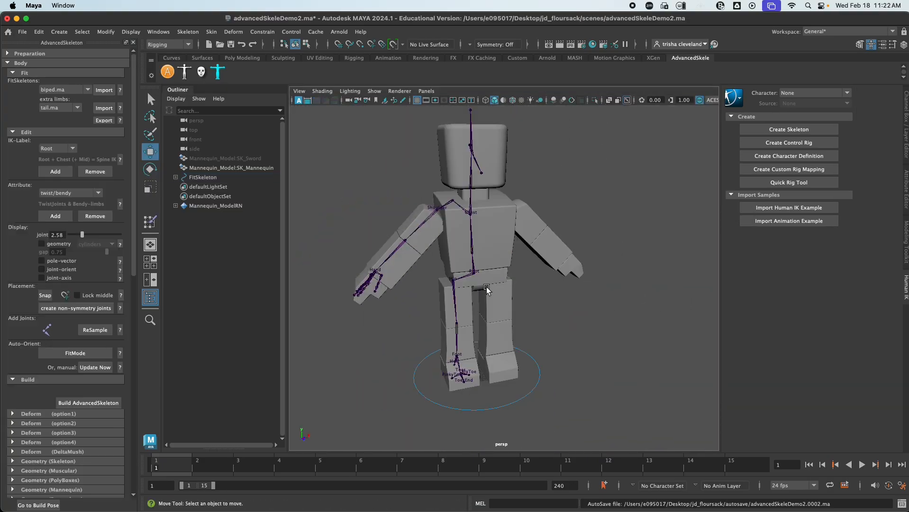
- Examine the fit skeleton's leg chain and Knee joint placement against the mannequin from the front and side
left_click_drag(487, 280, 467, 280, "alt")
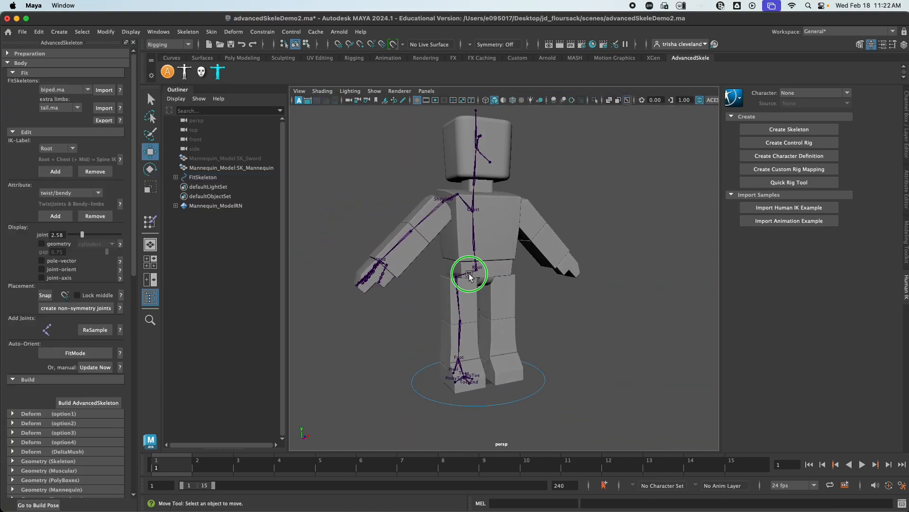
right_click_drag(467, 280, 562, 294, "alt")
left_click_drag(500, 285, 469, 280, "alt")
right_click_drag(546, 293, 479, 264, "alt")
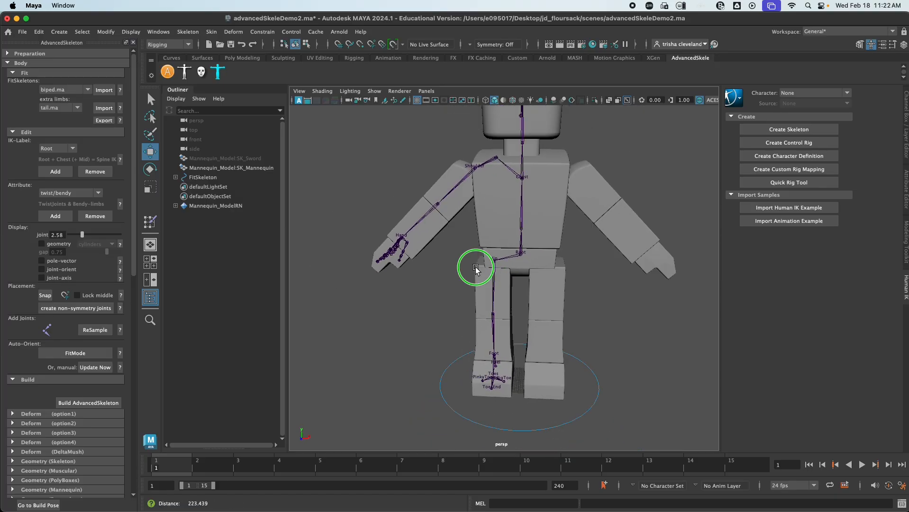
left_click_drag(479, 264, 491, 278, "alt")
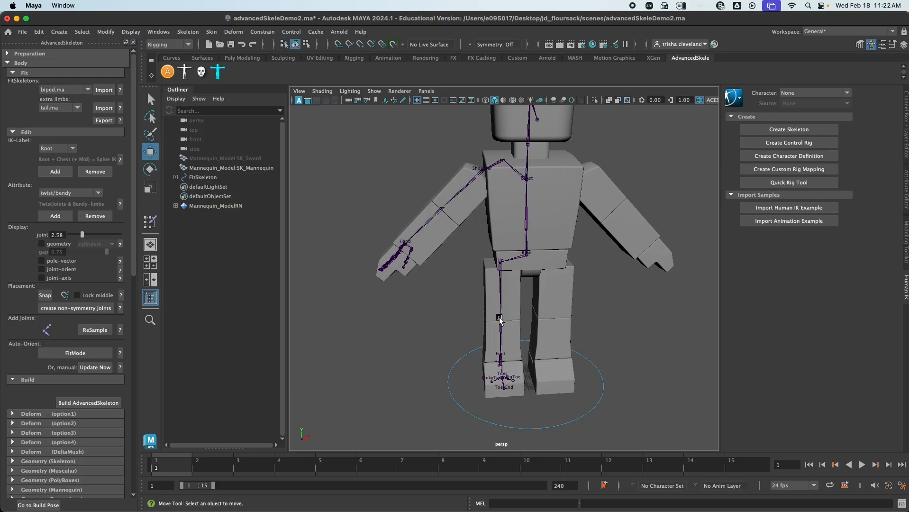
left_click_drag(499, 317, 486, 284, "alt")
left_click(477, 309)
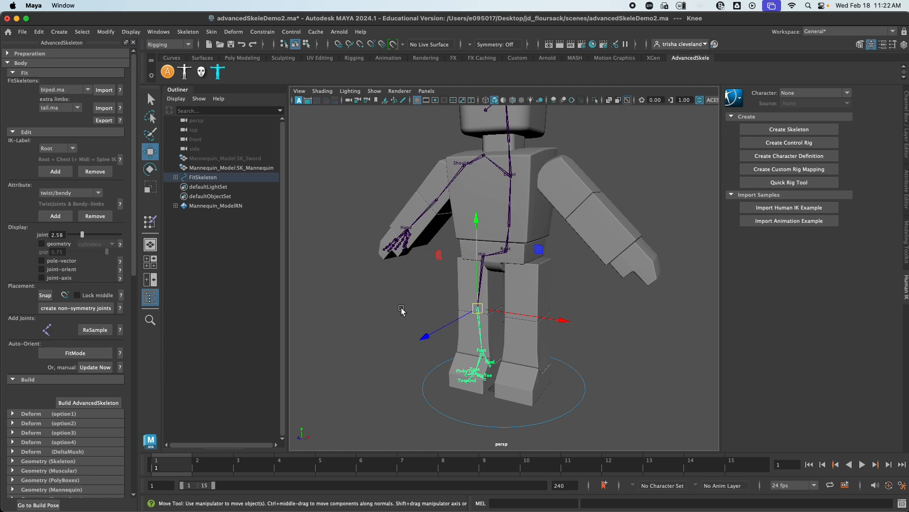
left_click_drag(426, 318, 466, 309, "alt")
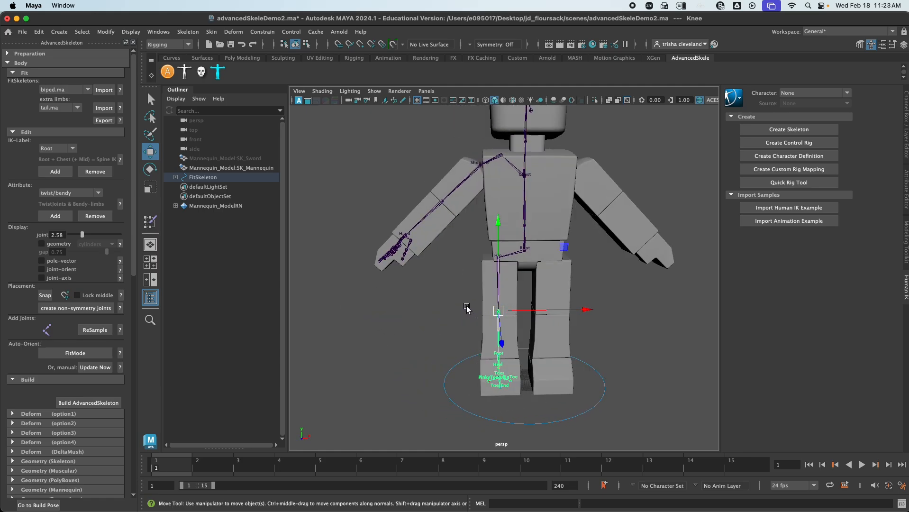
left_click(630, 348)
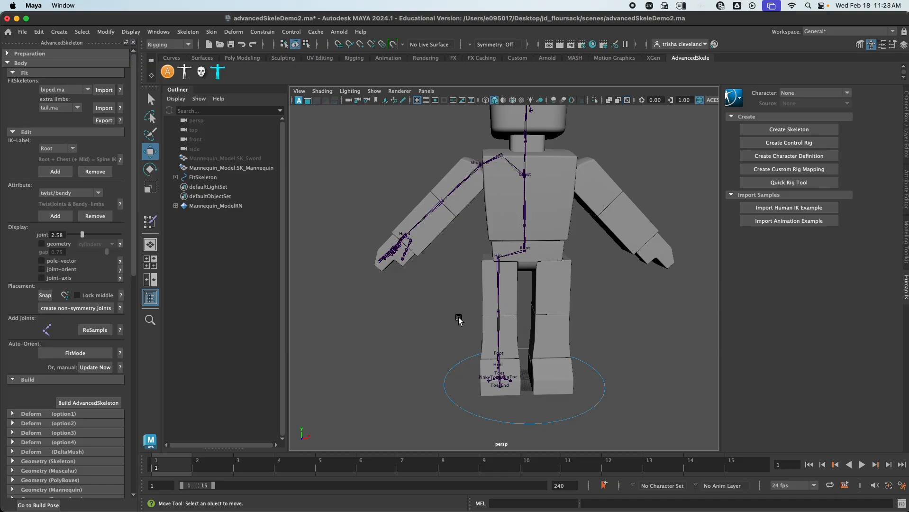
- Collapse the Fit and Build sections and enable the joint-axis display in the Edit settings
left_click(19, 132)
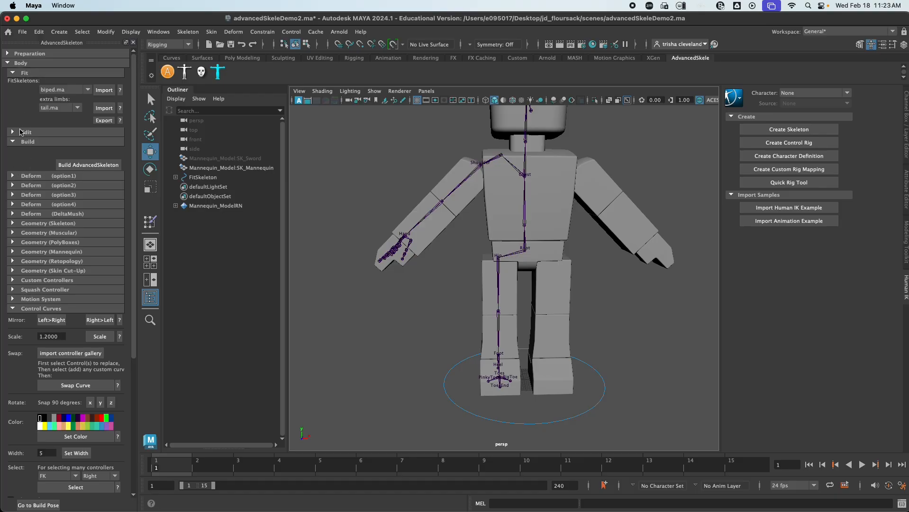
left_click(20, 142)
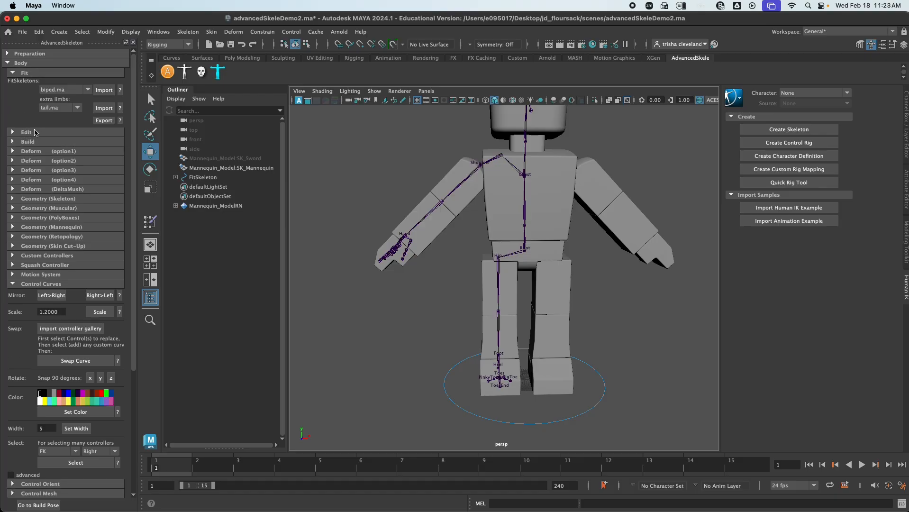
left_click(13, 74)
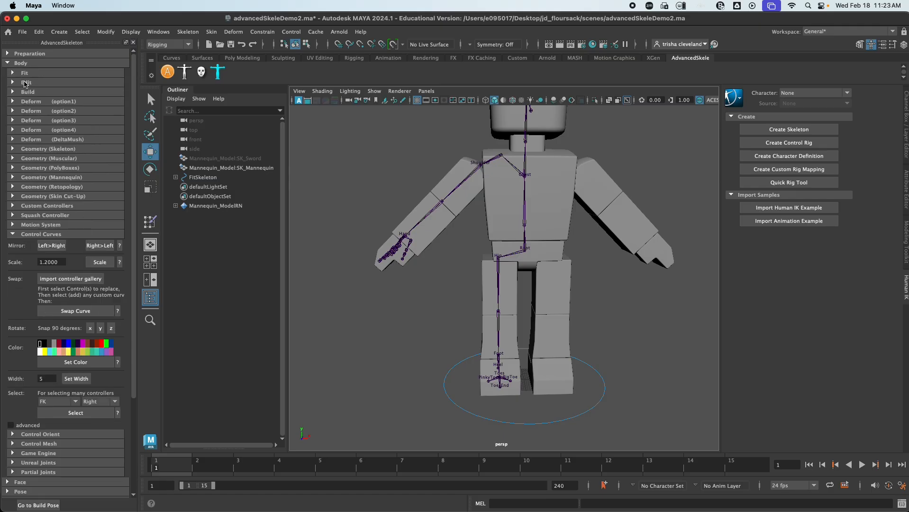
left_click(26, 83)
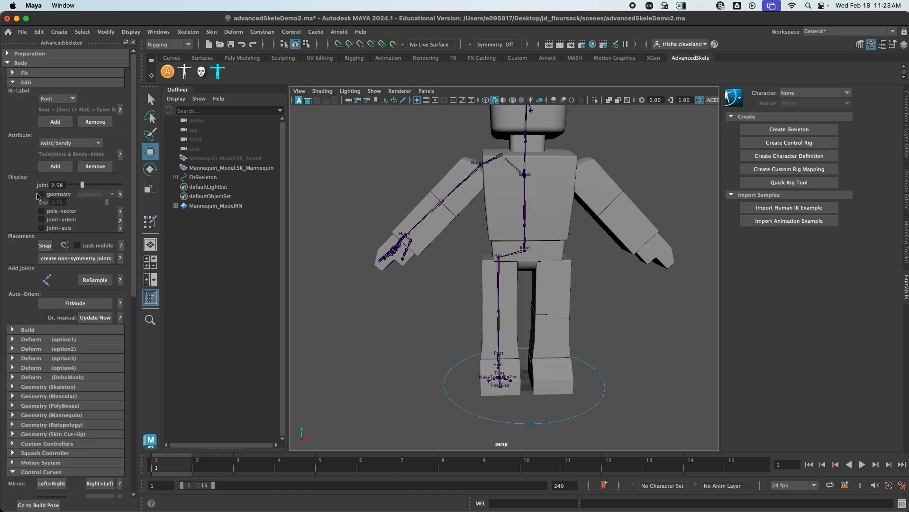
left_click(61, 231)
- Examine the axis directions of the hip, knee, foot and toe joints close up from the front and side
left_click_drag(497, 286, 438, 305, "alt")
right_click_drag(439, 304, 658, 333, "alt")
left_click_drag(460, 258, 439, 252, "alt")
mouse_move(439, 252)
right_mouse_down("alt")
mouse_move(462, 268)
mouse_move(439, 266)
right_mouse_up("alt")
left_click_drag(427, 261, 553, 270, "alt")
left_click_drag(640, 344, 535, 257, "alt")
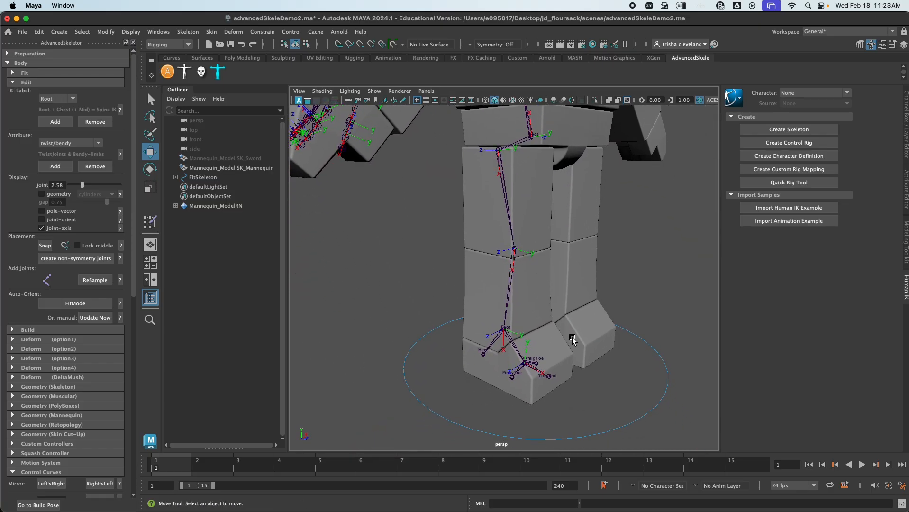
mouse_move(572, 340)
left_mouse_down("alt")
mouse_move(592, 325)
mouse_move(497, 332)
mouse_move(588, 340)
left_mouse_up("alt")
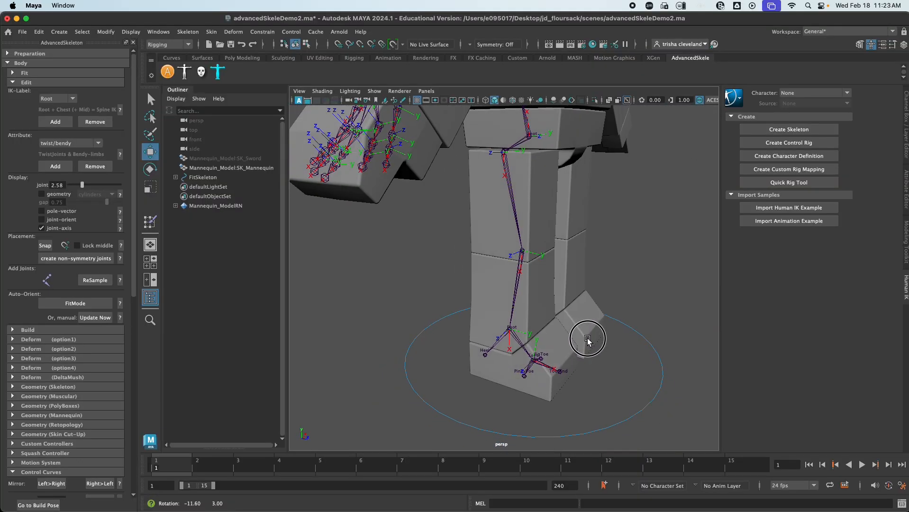
left_click_drag(544, 254, 467, 290, "alt")
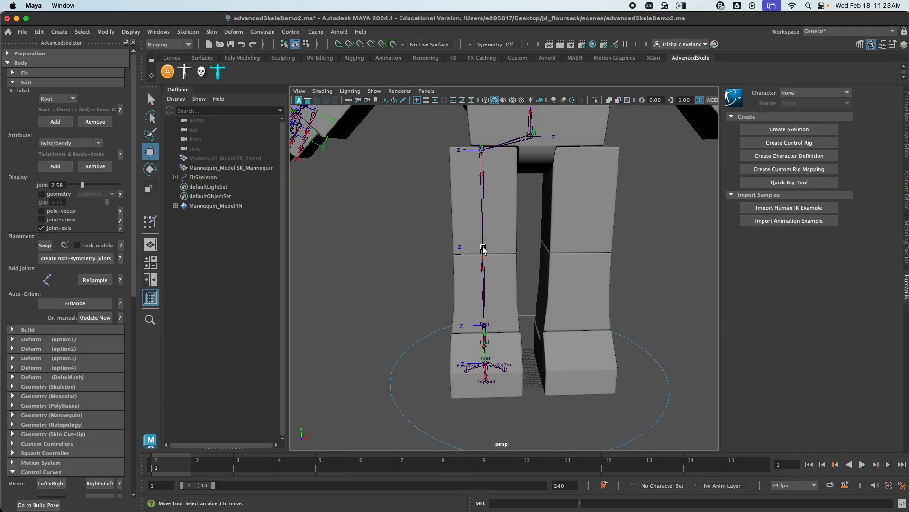
left_click_drag(483, 248, 605, 258, "alt")
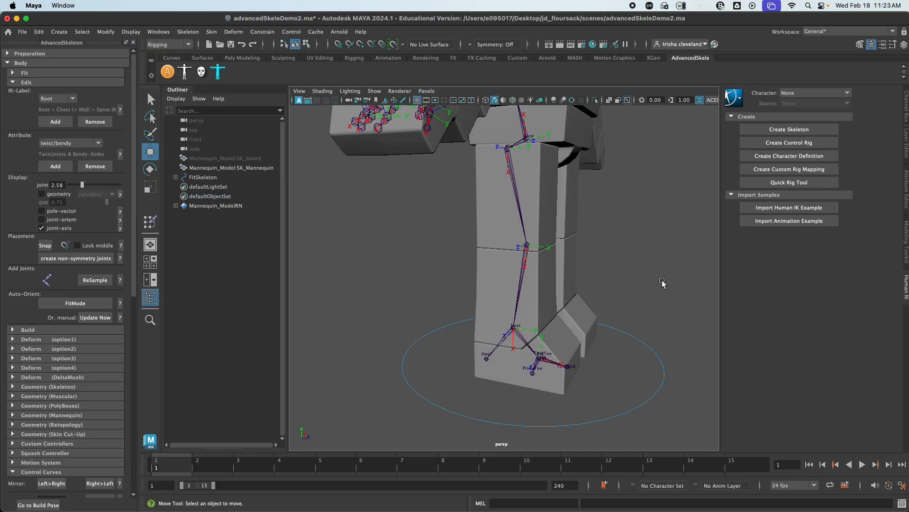
left_click_drag(661, 284, 596, 319, "alt")
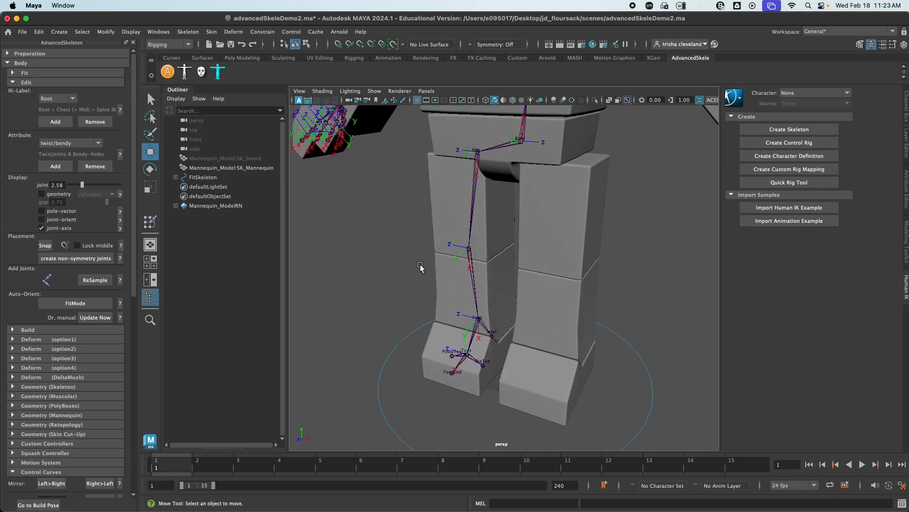
left_click_drag(432, 301, 523, 319, "alt")
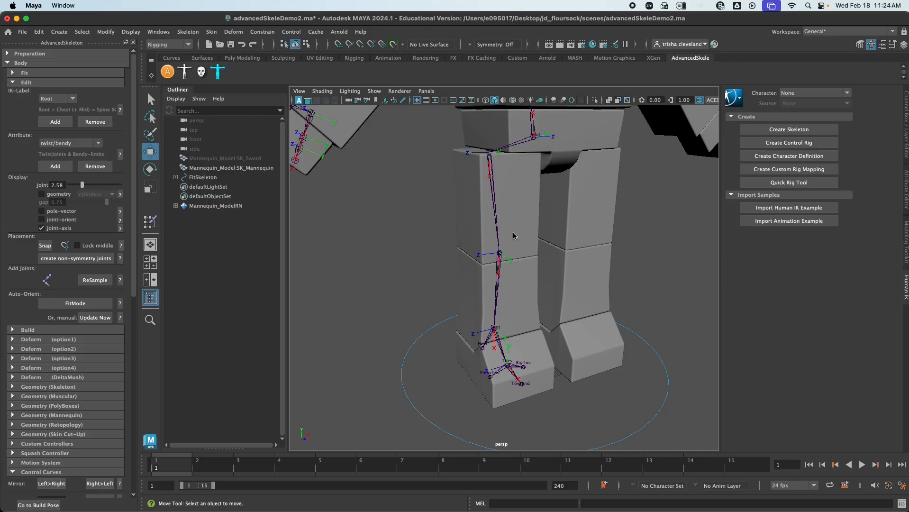
left_click_drag(514, 235, 489, 237, "alt")
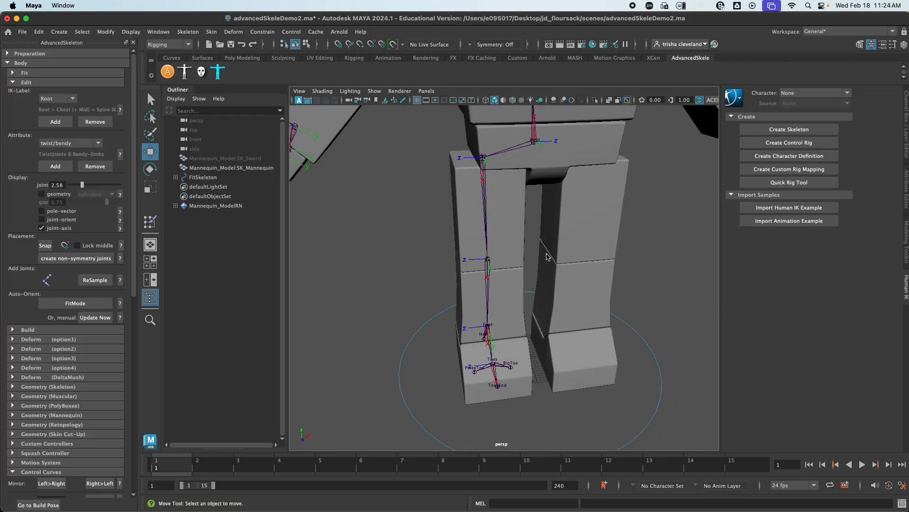
- Check the Knee joint's axes, and compare the joint axes across the whole fit skeleton
left_click(488, 259)
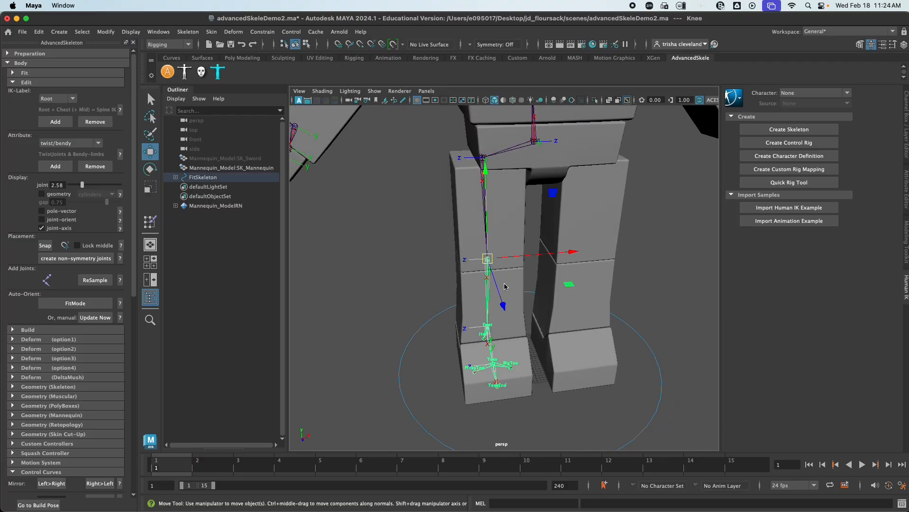
left_click_drag(557, 273, 463, 241, "alt")
left_click(379, 196)
scroll(531, 254, "down", 4)
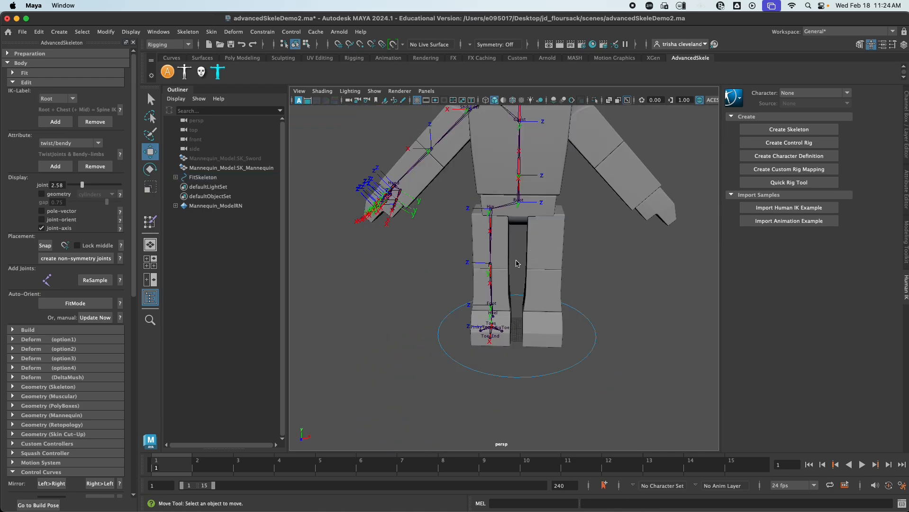
mouse_move(516, 263)
left_mouse_down("alt")
mouse_move(558, 263)
mouse_move(516, 262)
left_mouse_up("alt")
middle_click_drag(514, 262, 493, 315, "alt")
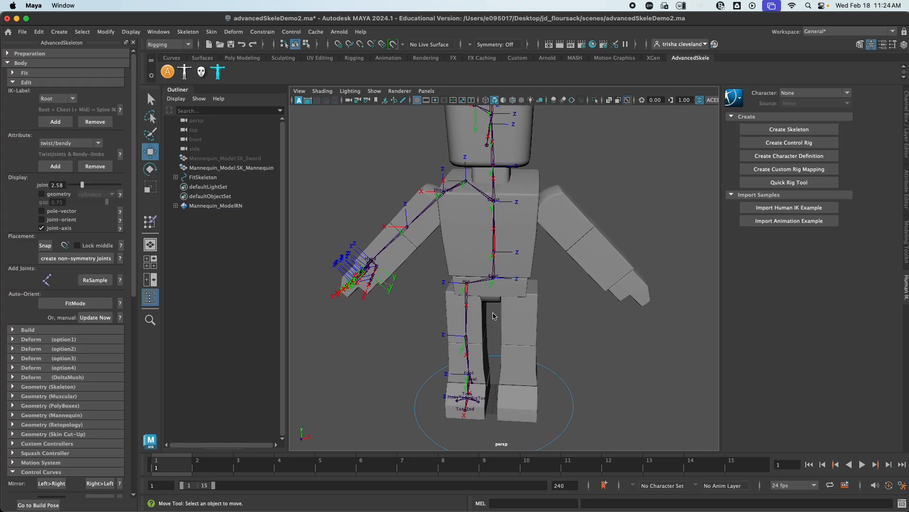
left_click_drag(493, 314, 535, 294, "alt")
middle_click_drag(535, 294, 523, 306, "alt")
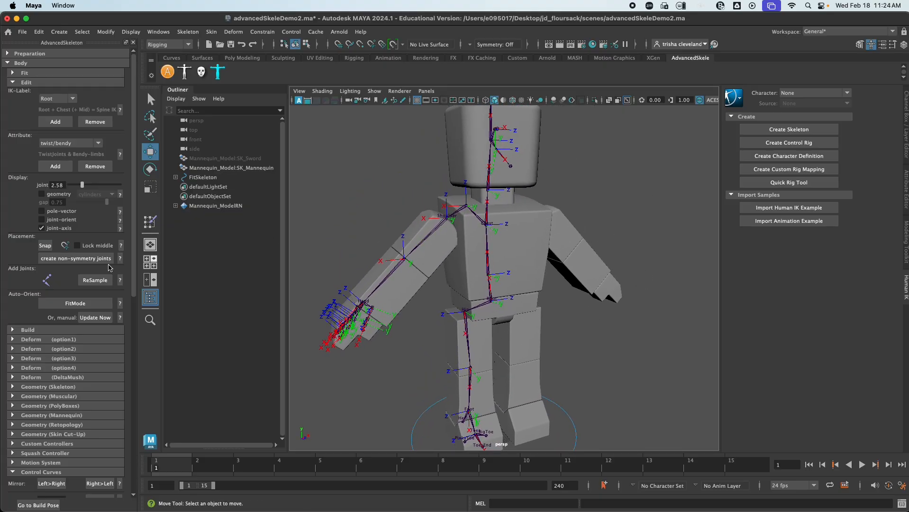
- Turn off the joint-axis display and review the whole fit skeleton against the mannequin
left_click(56, 228)
scroll(526, 313, "down", 2)
left_click_drag(506, 307, 488, 304, "alt")
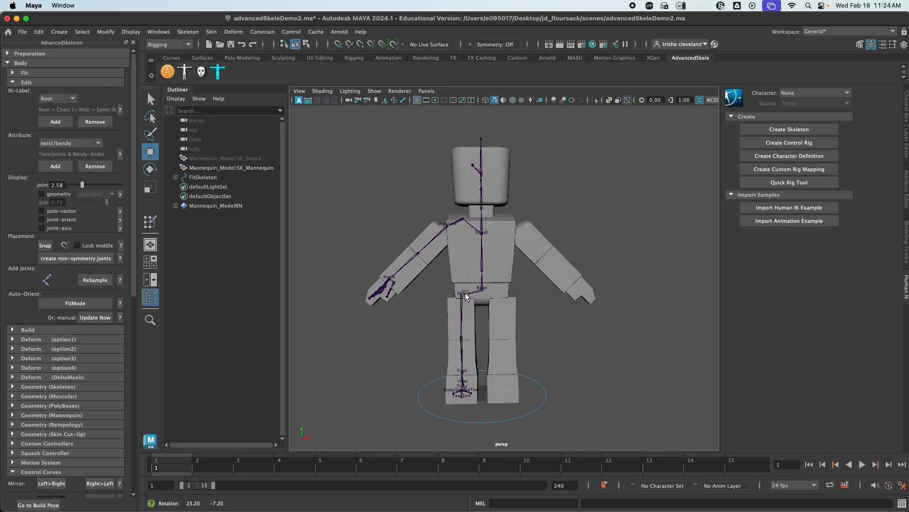
left_click(481, 288)
left_click(571, 332)
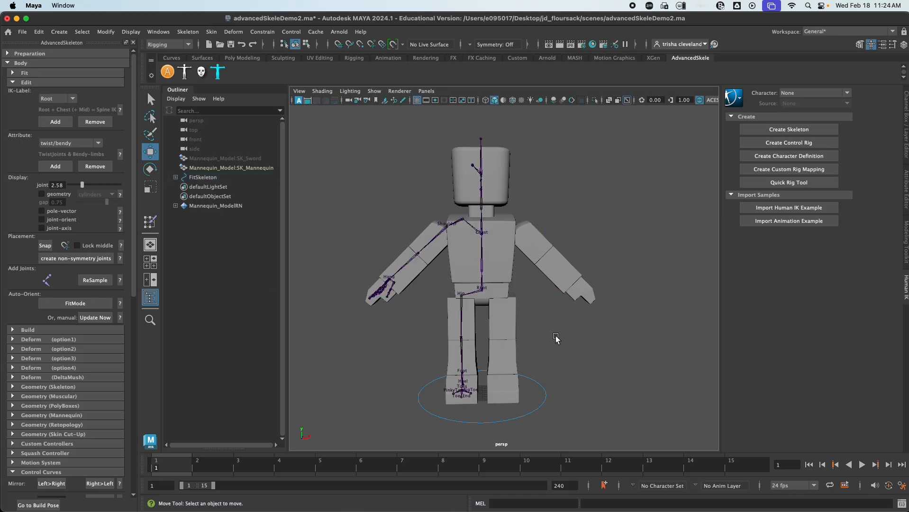
left_click_drag(477, 329, 543, 317, "alt")
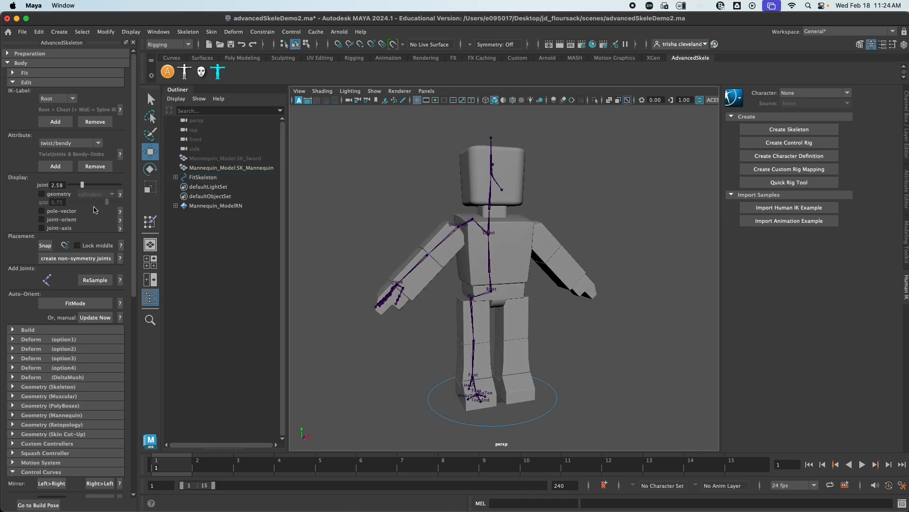
- Collapse the Edit settings section of the fit skeleton tools
scroll(86, 208, "down", 3)
scroll(87, 208, "up", 3)
left_click(16, 82)
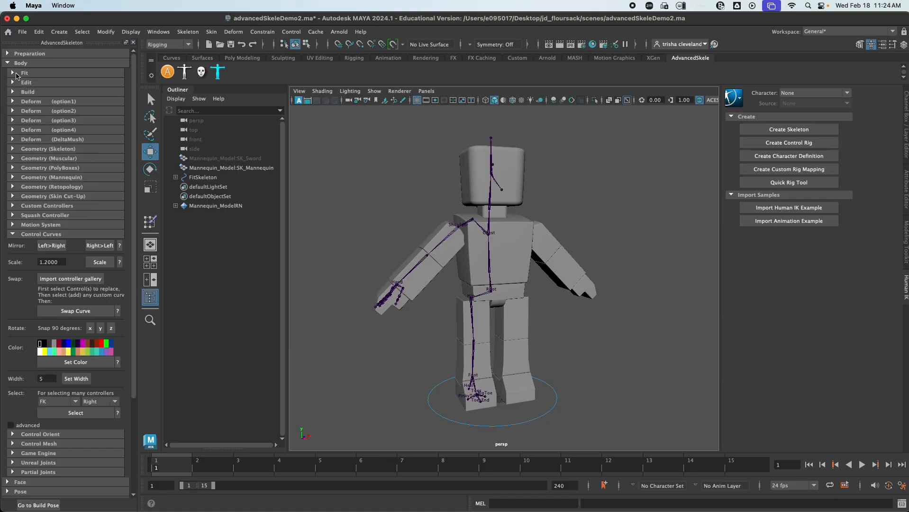
- Build the AdvancedSkeleton control rig from the finished fit skeleton
left_click(16, 74)
left_click(16, 74)
left_click(22, 92)
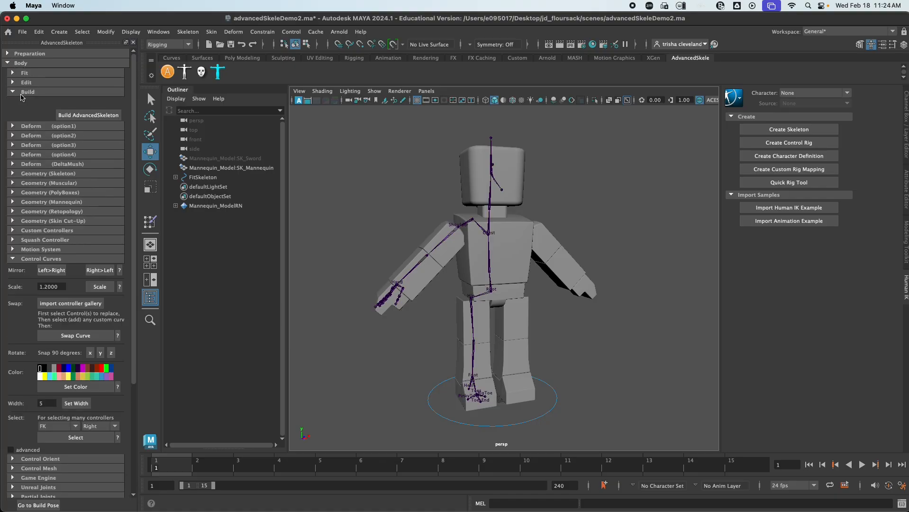
left_click(97, 118)
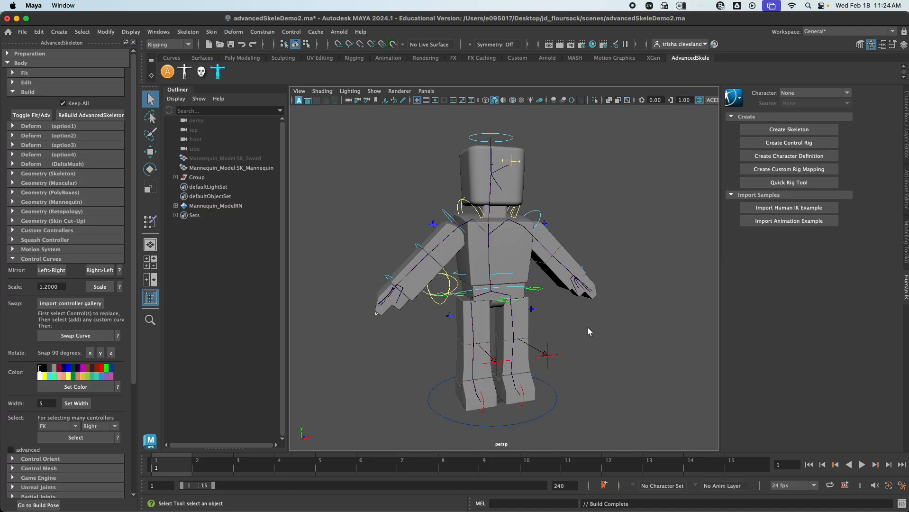
- Select the right leg's pole vector control and examine the built rig's controls and joints across the mannequin
scroll(607, 356, "up", 3)
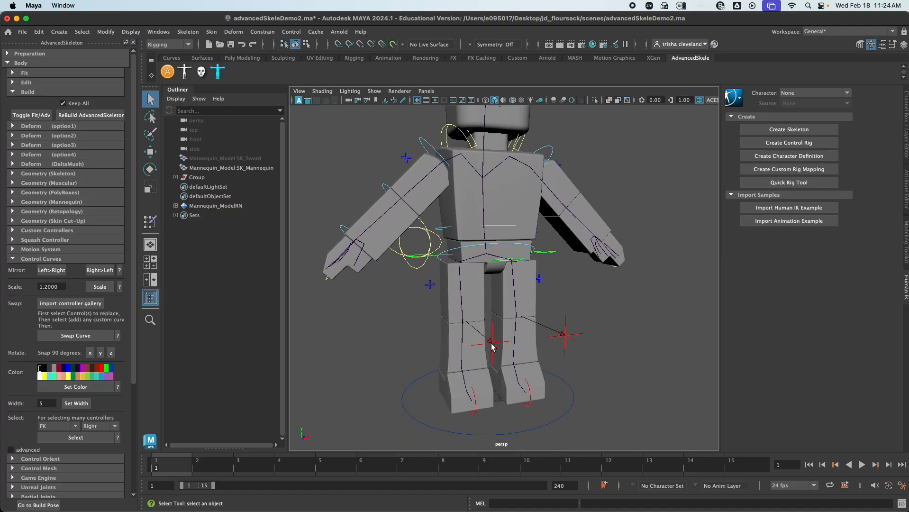
left_click(492, 347)
left_click_drag(519, 343, 596, 378, "alt")
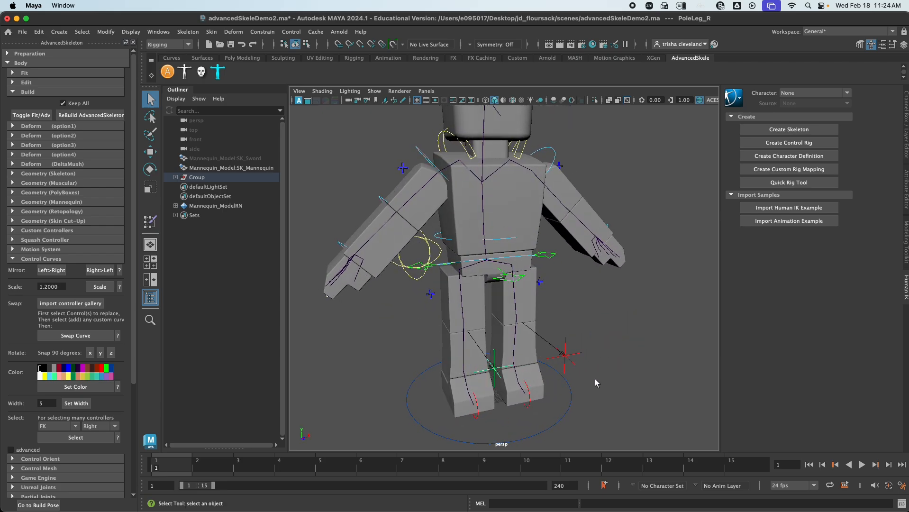
right_click_drag(597, 378, 569, 345, "alt")
middle_click_drag(569, 344, 572, 361, "alt")
mouse_move(570, 351)
left_mouse_down("alt")
mouse_move(533, 347)
mouse_move(566, 345)
mouse_move(566, 355)
left_mouse_up("alt")
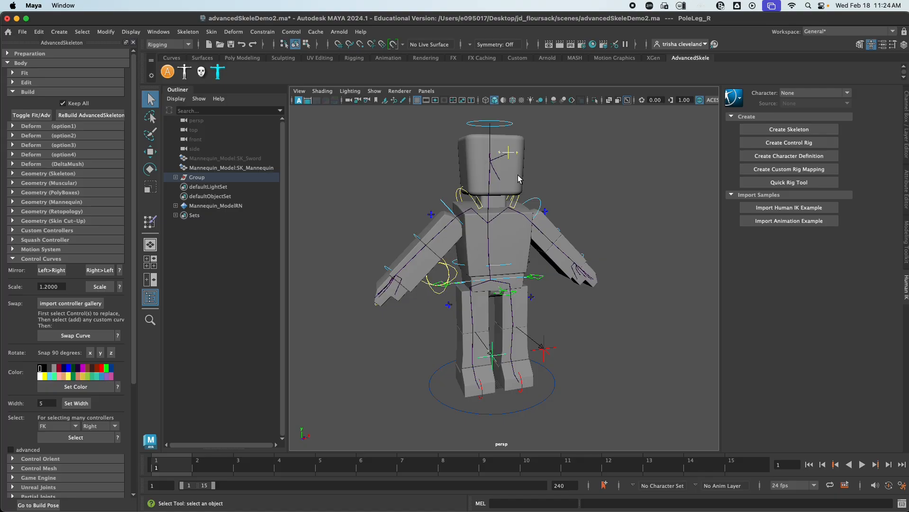
- Clear the selection and scale all of the rig's control curves by 1.2
left_click(69, 259)
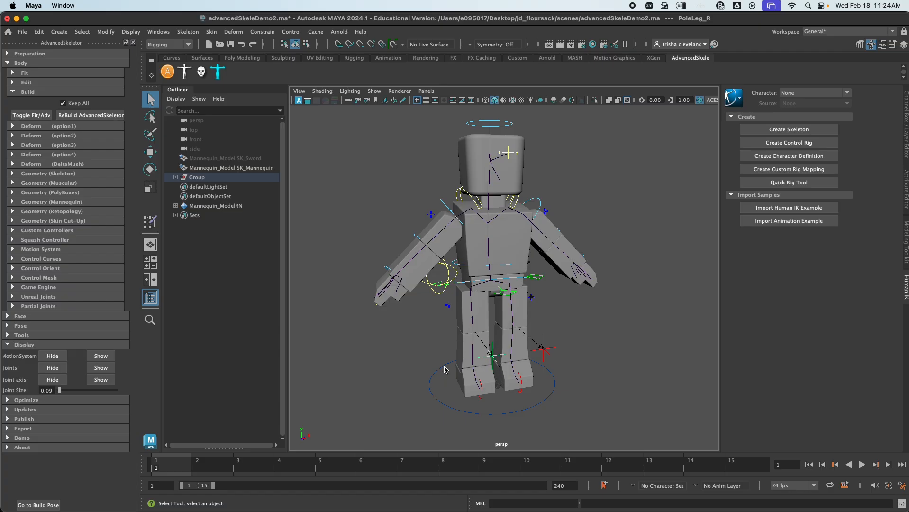
left_click_drag(491, 371, 472, 367, "alt")
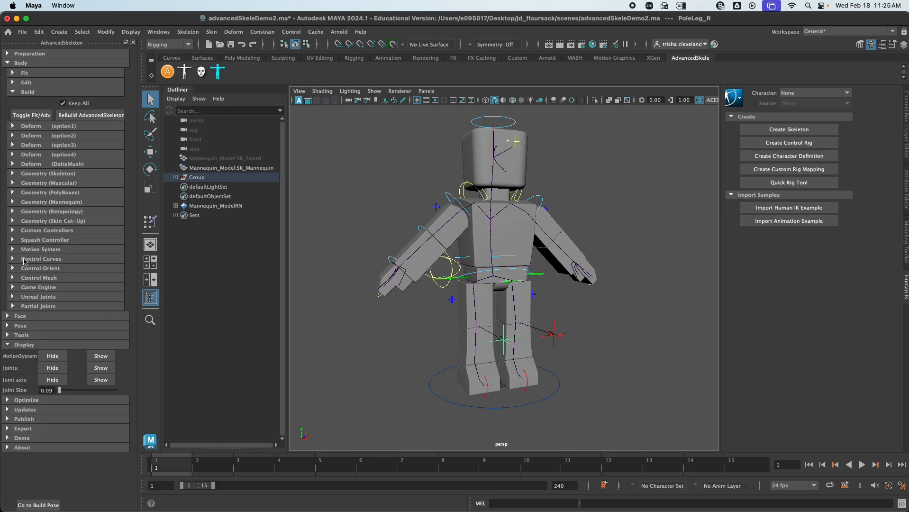
left_click(55, 259)
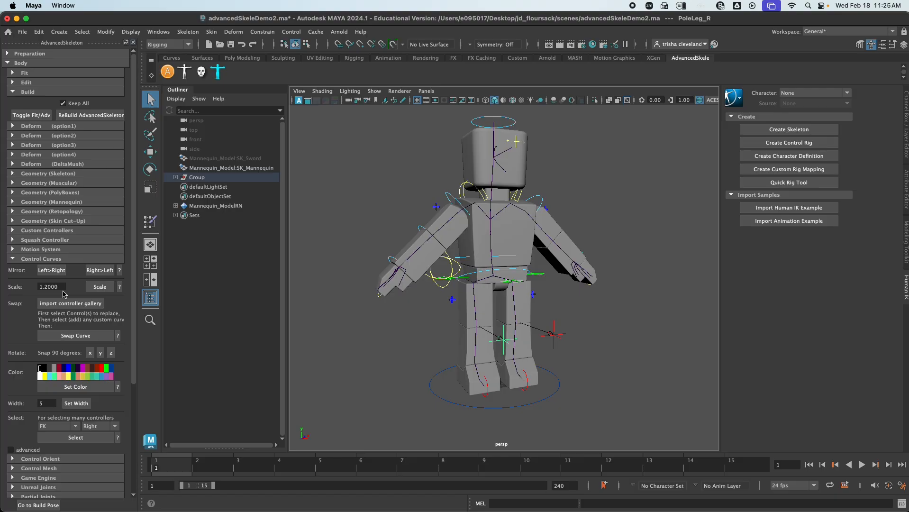
left_click(97, 288)
key("w")
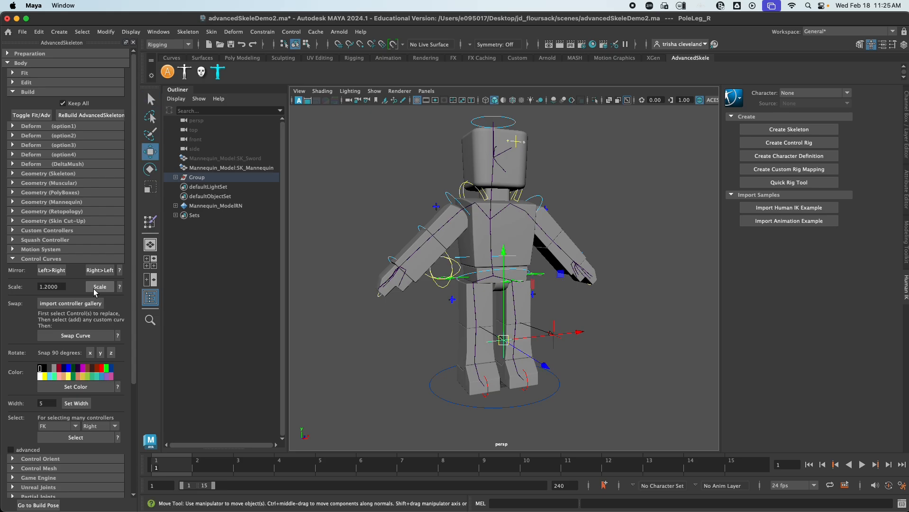
left_click(378, 364)
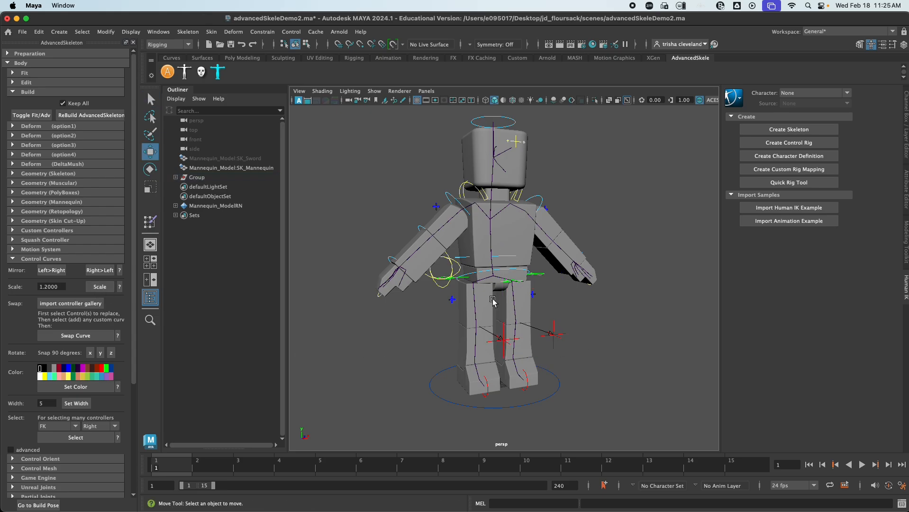
left_click(100, 286)
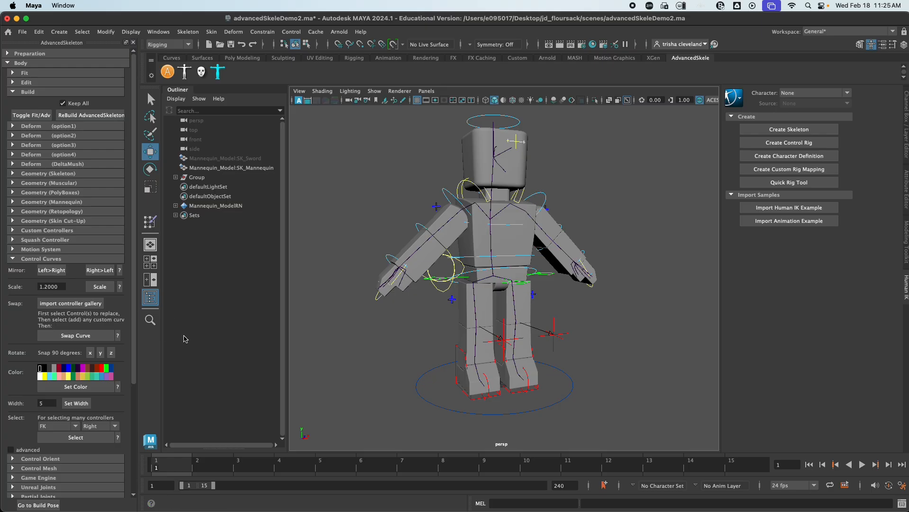
- Check the control curves around the feet and scale all control curves by 1.2 once more
left_click(453, 351)
left_click(460, 401)
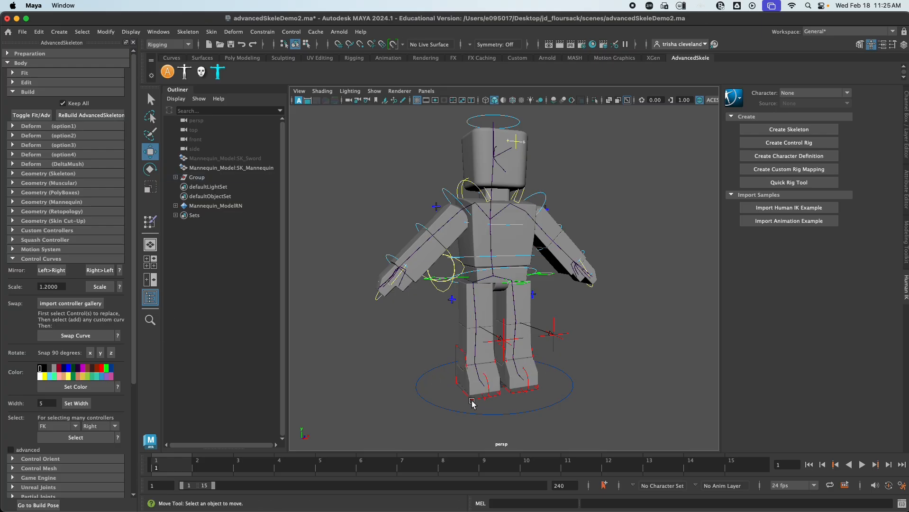
left_click_drag(473, 400, 452, 387, "alt")
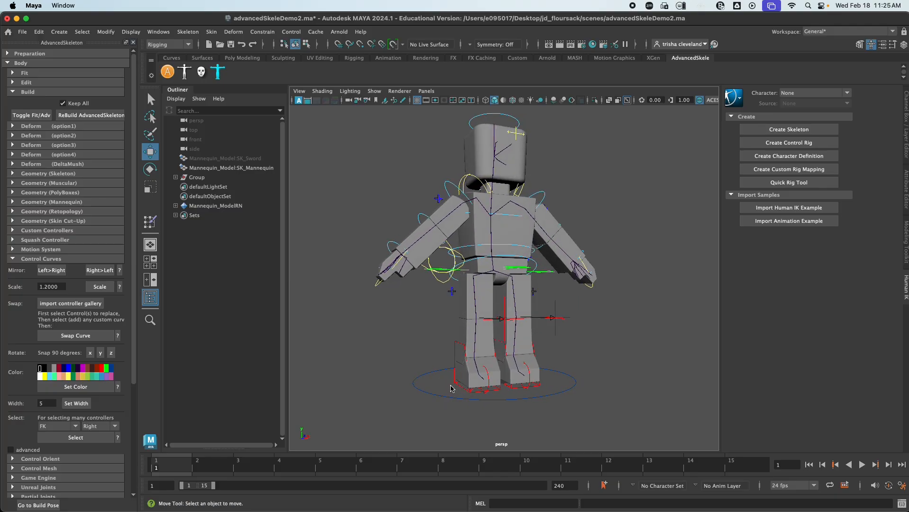
left_click(100, 288)
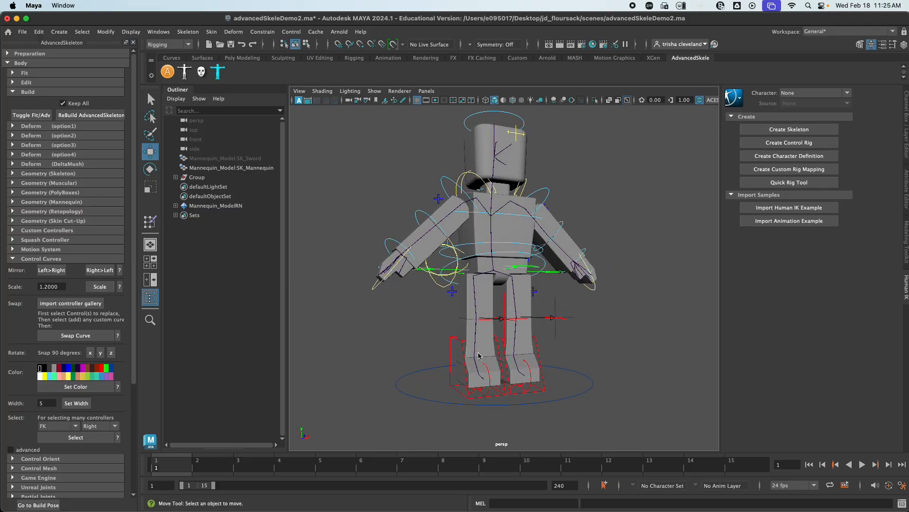
- Try moving the left leg's IK control, undo the move, and inspect the leg controls around both feet
left_click_drag(616, 358, 597, 367, "alt")
left_click_drag(538, 380, 502, 360, "alt")
scroll(538, 337, "up", 4)
left_click(512, 285)
mouse_move(453, 312)
left_mouse_down("alt")
mouse_move(475, 302)
mouse_move(473, 314)
mouse_move(479, 291)
mouse_move(547, 284)
mouse_move(549, 271)
mouse_move(469, 260)
mouse_move(493, 319)
mouse_move(464, 249)
mouse_move(428, 313)
mouse_move(508, 284)
mouse_move(443, 298)
mouse_move(470, 316)
mouse_move(459, 318)
left_mouse_up("alt")
key("super+z")
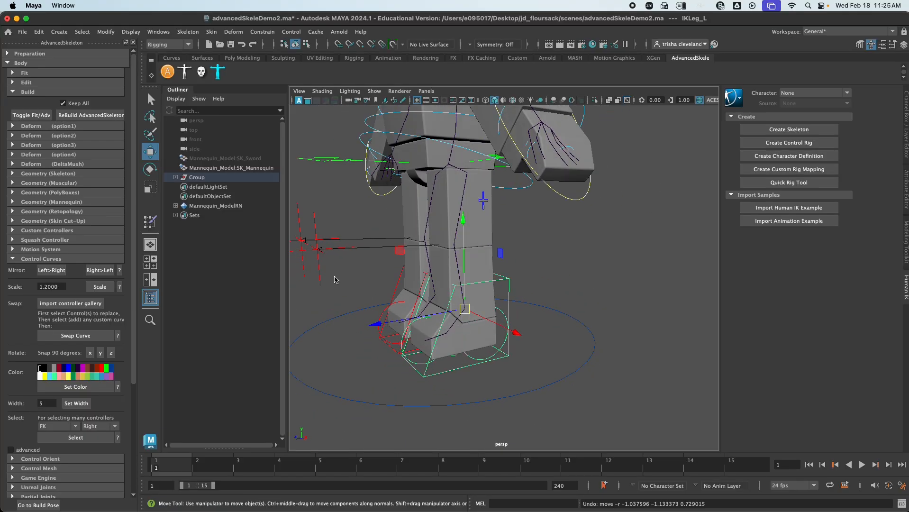
right_click_drag(318, 264, 277, 267, "alt")
left_click_drag(327, 280, 417, 304, "alt")
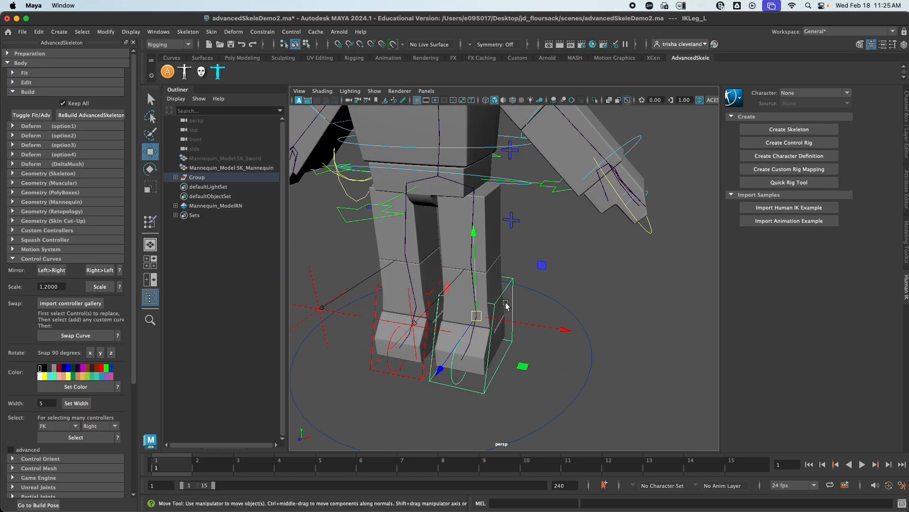
right_click_drag(505, 306, 502, 261, "alt")
left_click_drag(503, 264, 440, 298, "alt")
left_click(659, 287)
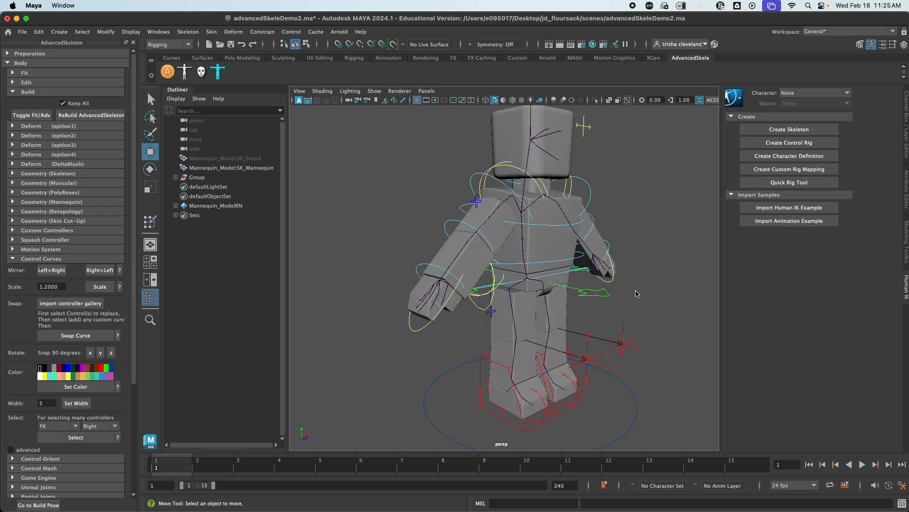
- Try rotating the left shoulder's FK control about -45 degrees around Y, and undo the rotation
left_click_drag(639, 294, 584, 312, "alt")
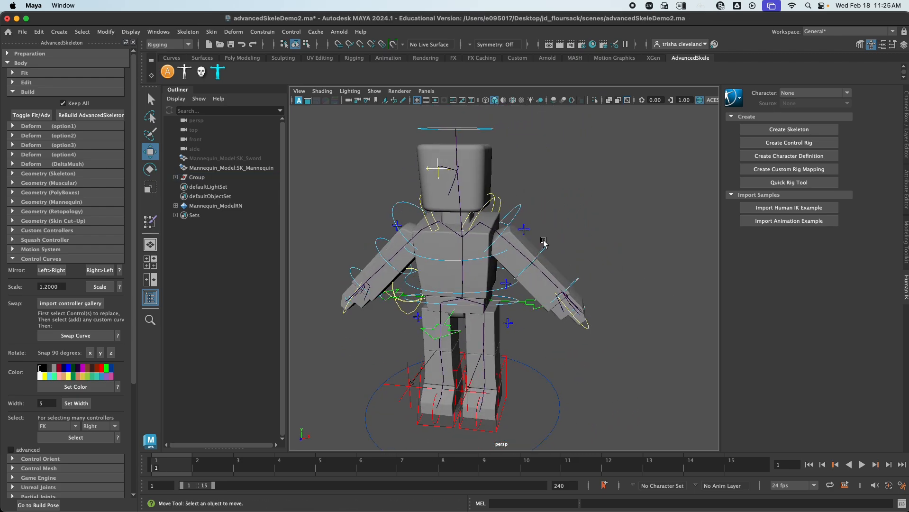
left_click(521, 209)
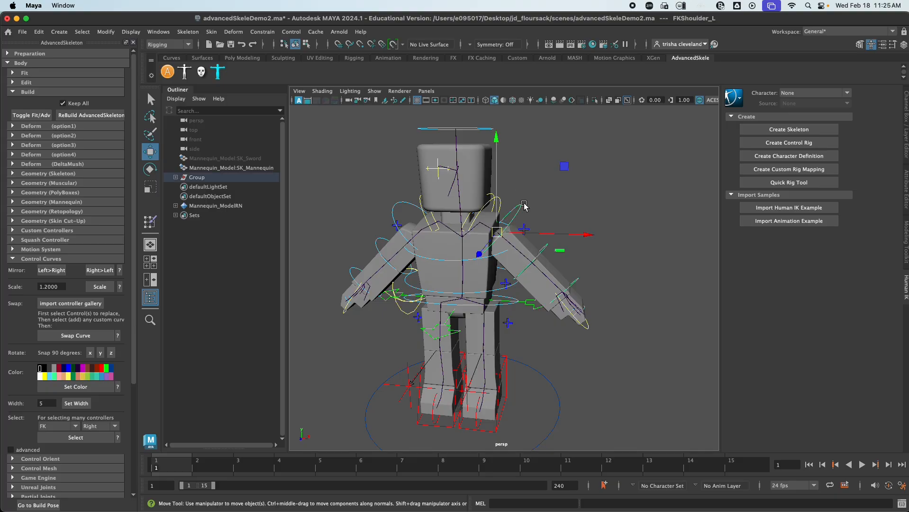
key("e")
left_click_drag(524, 203, 499, 177)
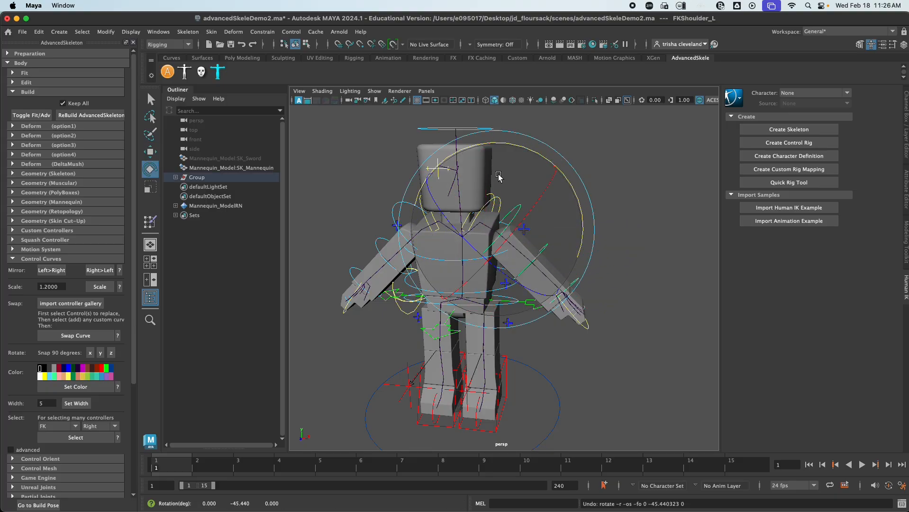
left_click(645, 173)
- Select the rig's root joint and set the joint display size to 1.86
left_click_drag(464, 215, 517, 206, "alt")
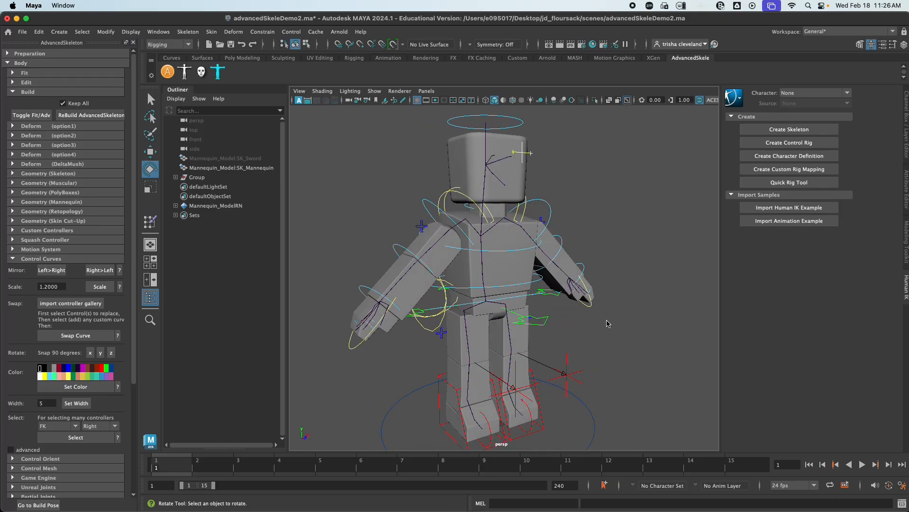
right_click_drag(610, 325, 577, 312, "alt")
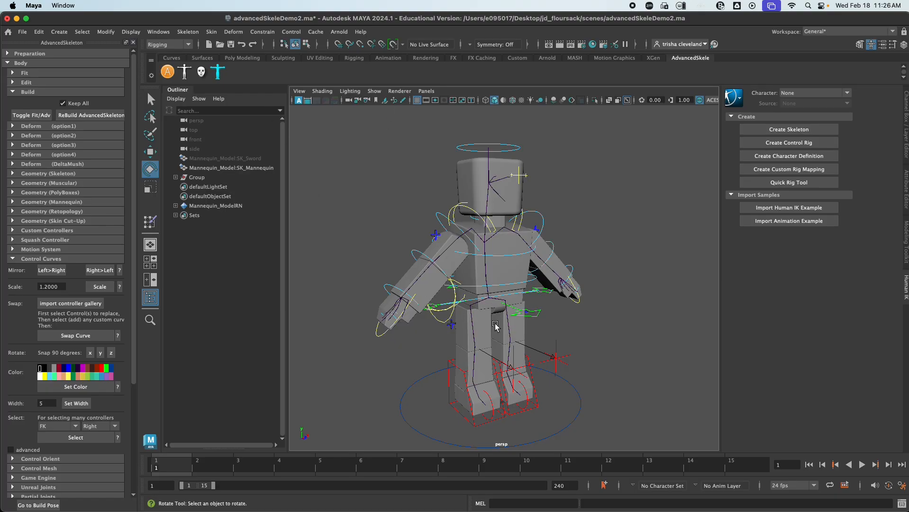
left_click_drag(487, 319, 467, 323, "alt")
right_click_drag(466, 322, 484, 320, "alt")
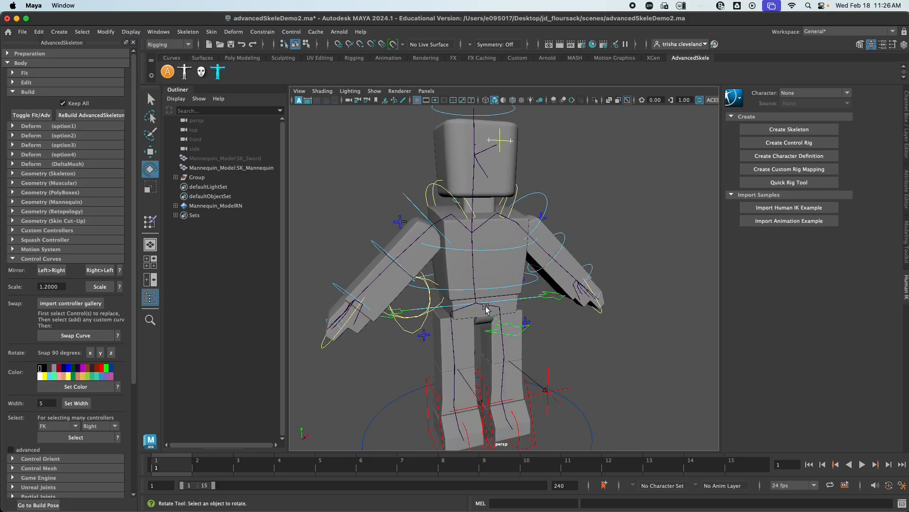
left_click(488, 308)
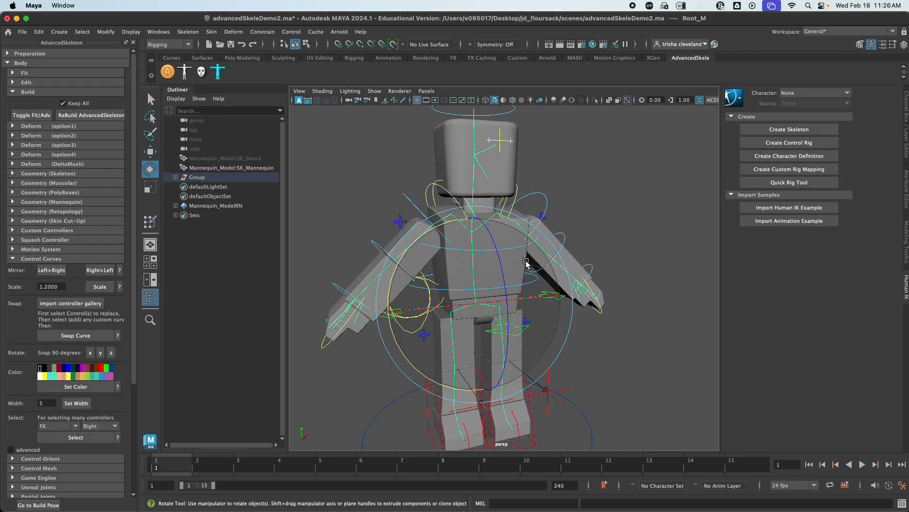
scroll(74, 322, "down", 10)
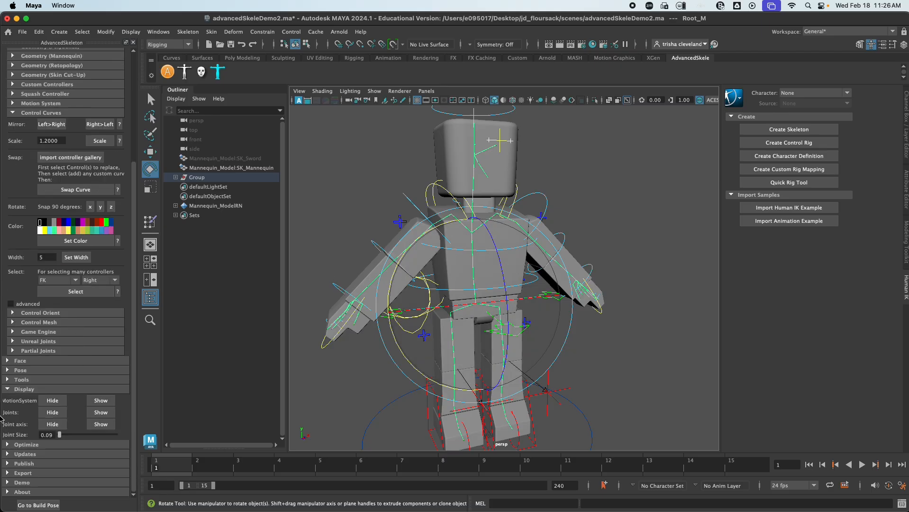
left_click_drag(59, 434, 70, 435)
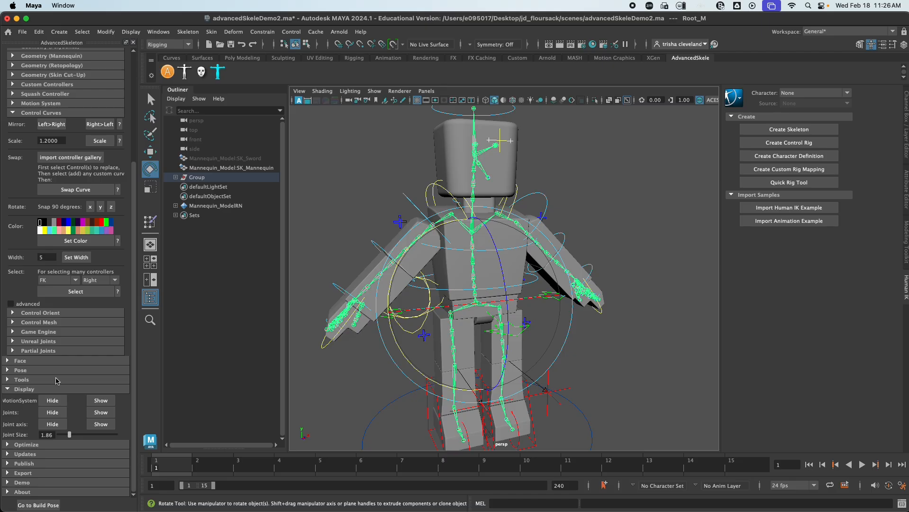
left_click(645, 364)
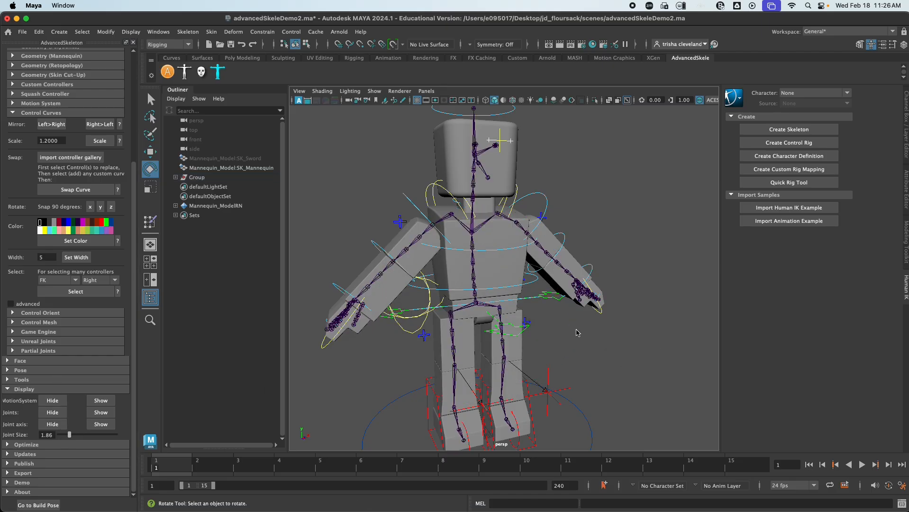
- Bind the mannequin mesh to the skeleton from its root joint using Bind Skin, and clear the selection
left_click(488, 305)
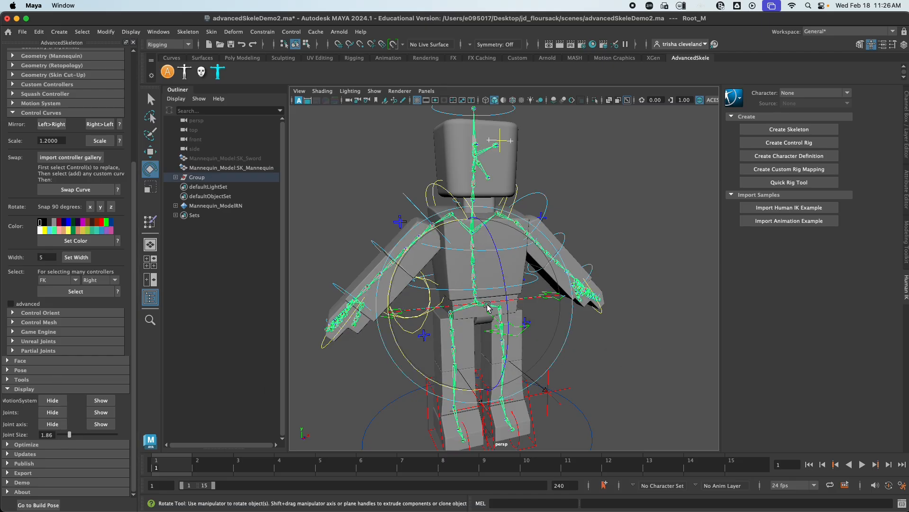
key("w")
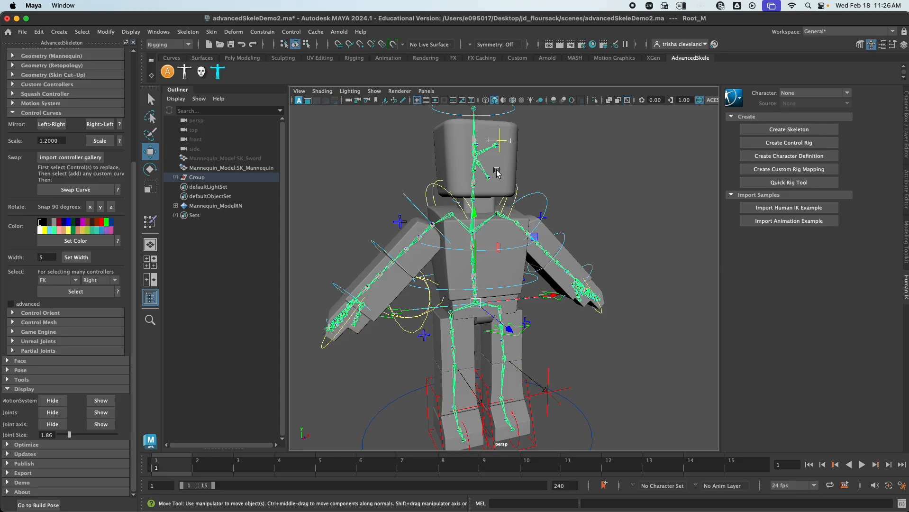
left_click(448, 151)
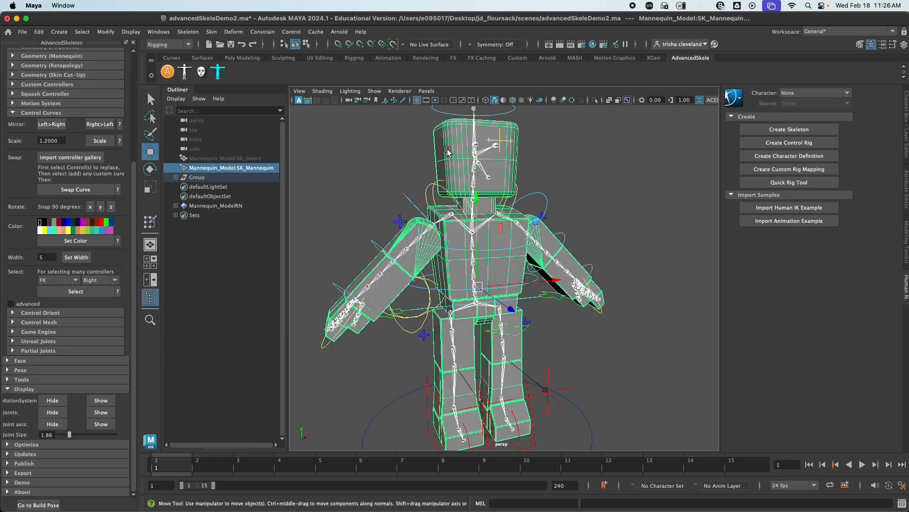
left_click(211, 32)
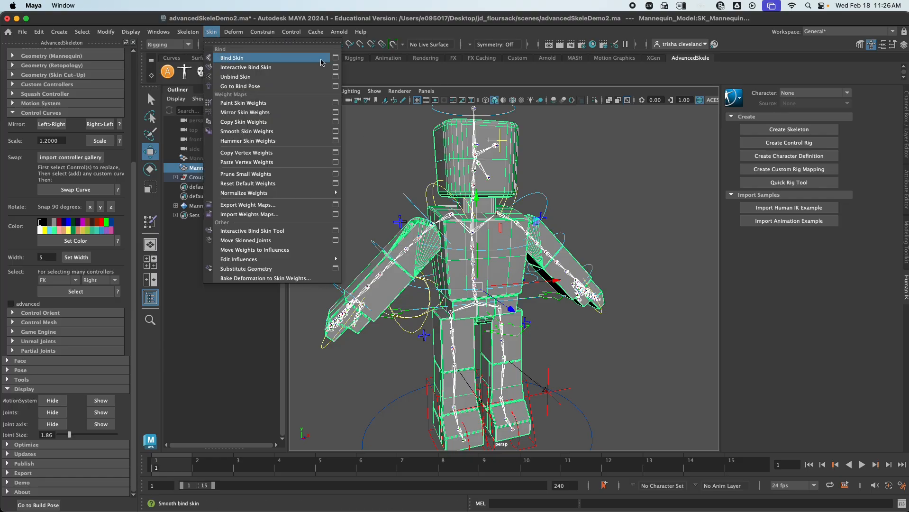
left_click(320, 59)
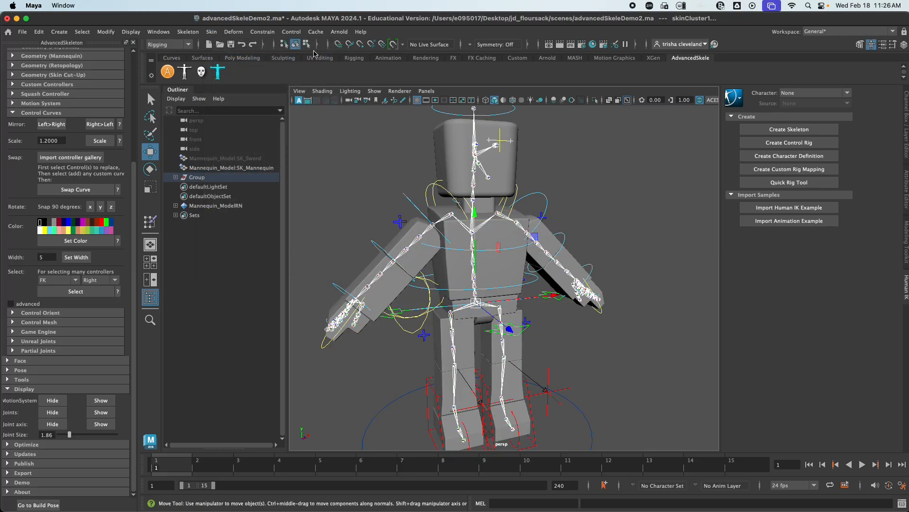
left_click(377, 148)
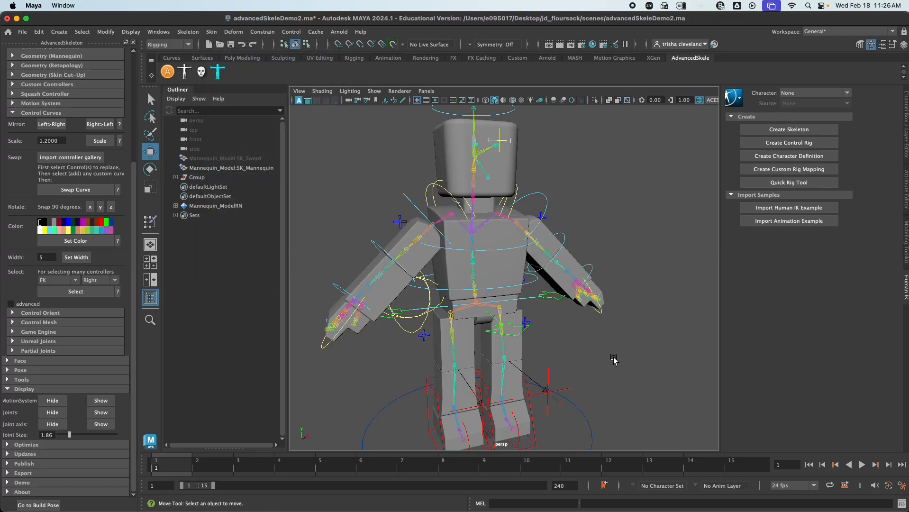
- Raise the left leg's IK control about 34 cm and move it about 26 cm outward to test the skin binding
left_click_drag(538, 319, 563, 372, "alt")
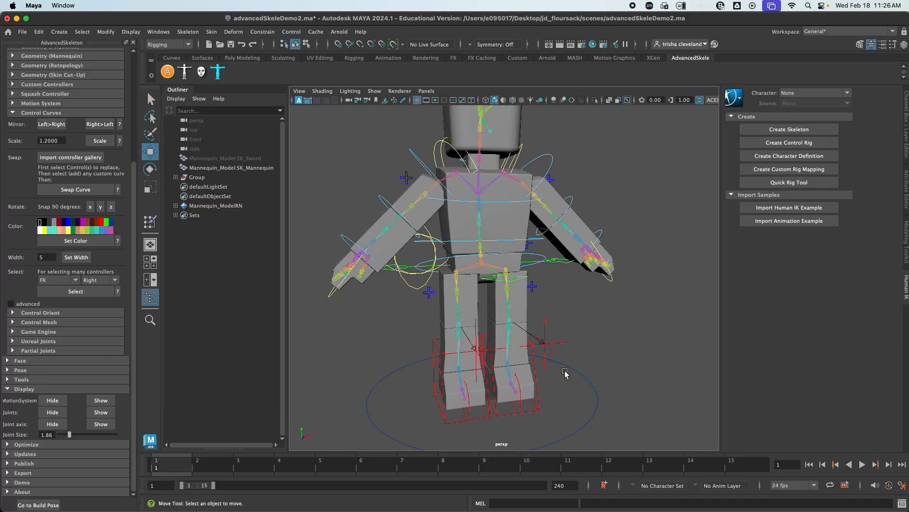
left_click(539, 404)
left_click_drag(539, 403, 532, 325)
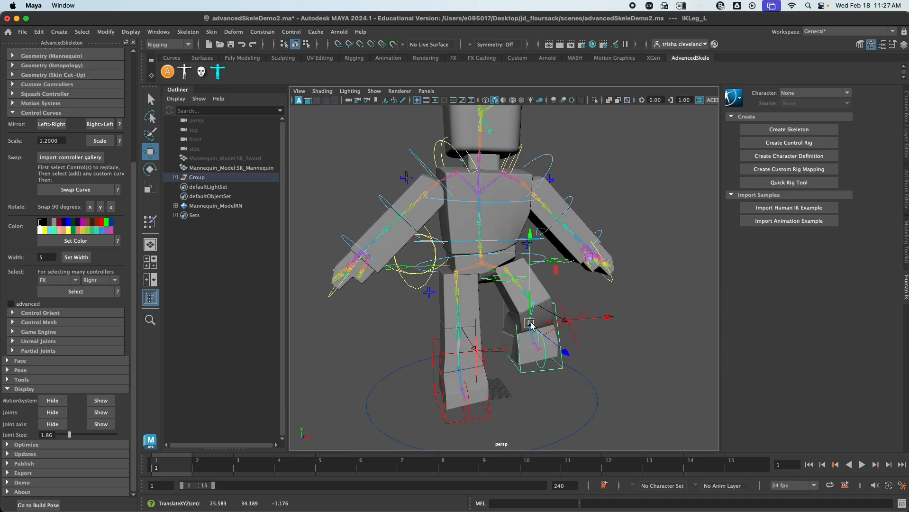
- Undo the left leg IK control's last move and clear the selection
key("super+z")
left_click_drag(507, 362, 450, 373, "alt")
left_click(588, 334)
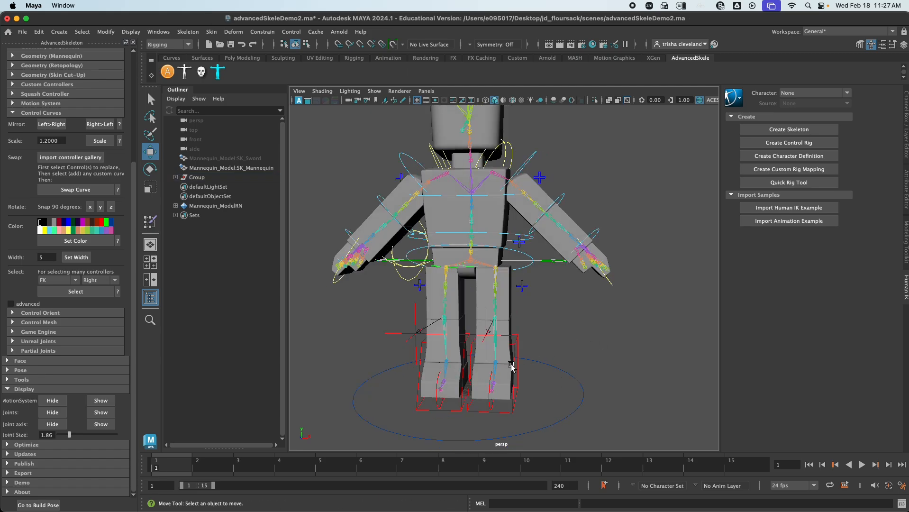
- Try moving the left leg's IK control about 27 cm outward and 23 cm up, shift it forward to test the knee, and undo both moves
left_click(516, 363)
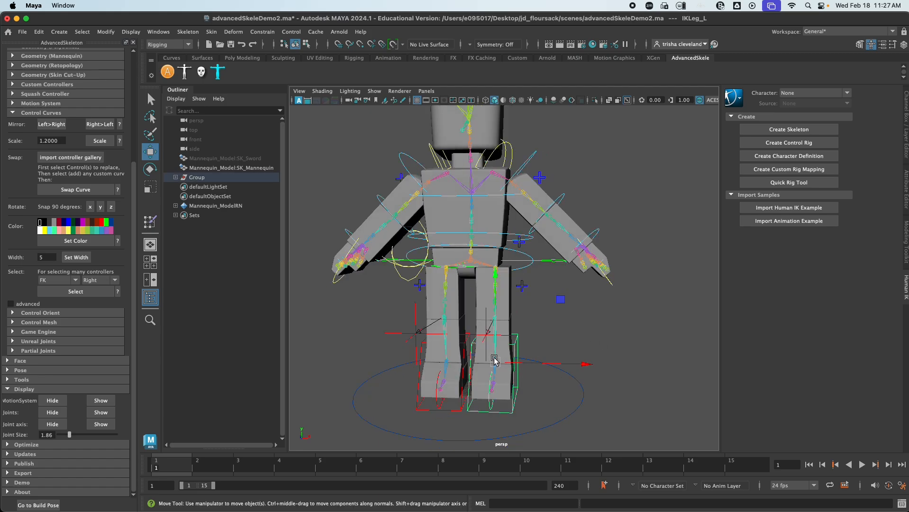
left_click_drag(494, 360, 404, 334)
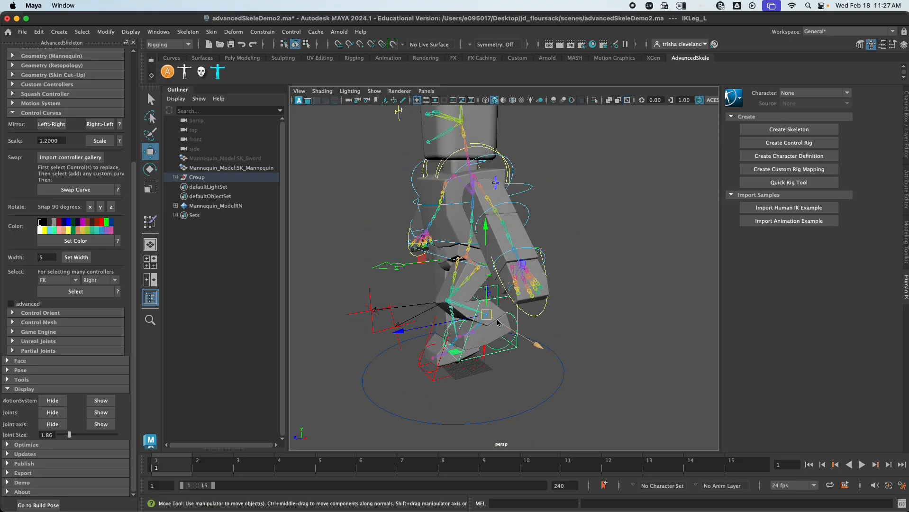
left_click_drag(498, 323, 452, 344)
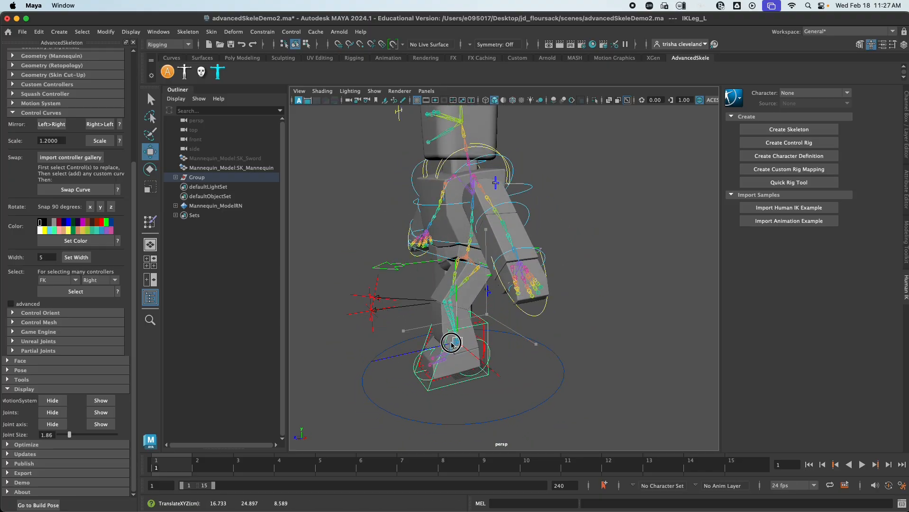
key("z")
key("z")
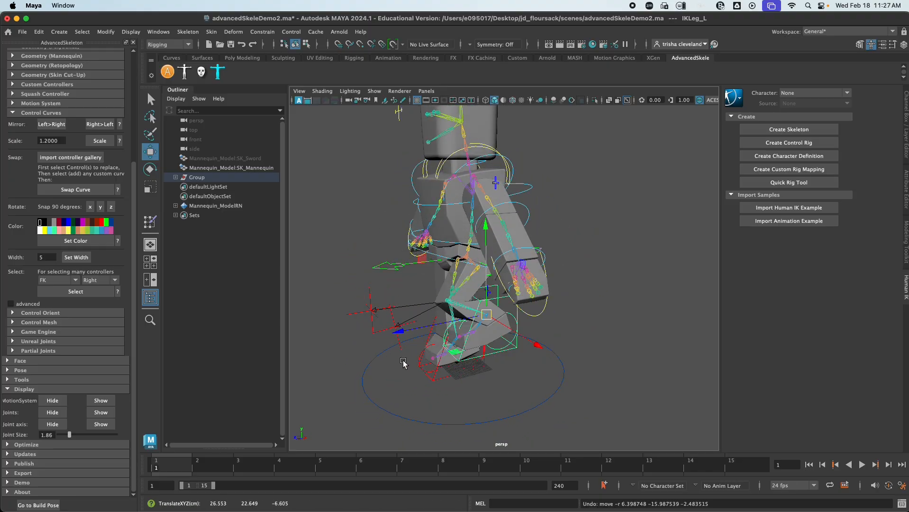
left_click_drag(419, 366, 525, 367, "alt")
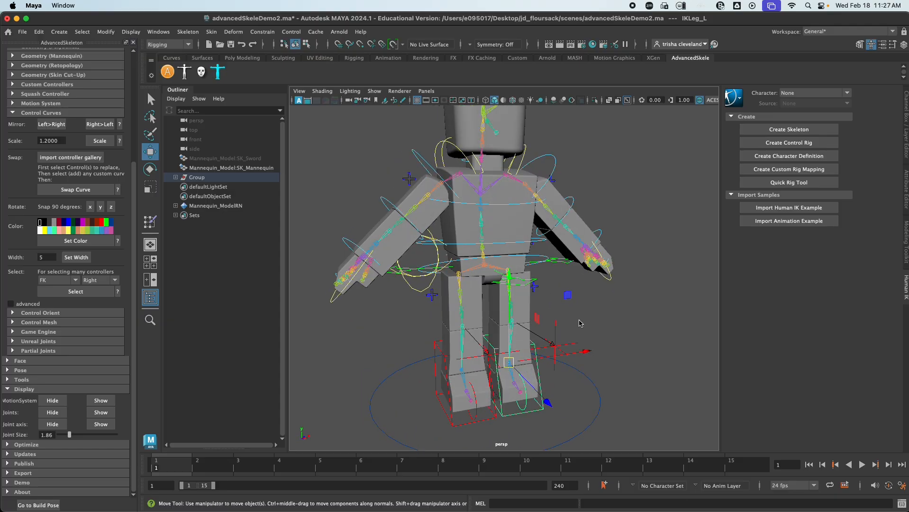
- Try moving the left leg's IK control about 49 cm outward and 21 cm up, undo it, and clear the selection
left_click_drag(546, 359, 557, 343, "alt")
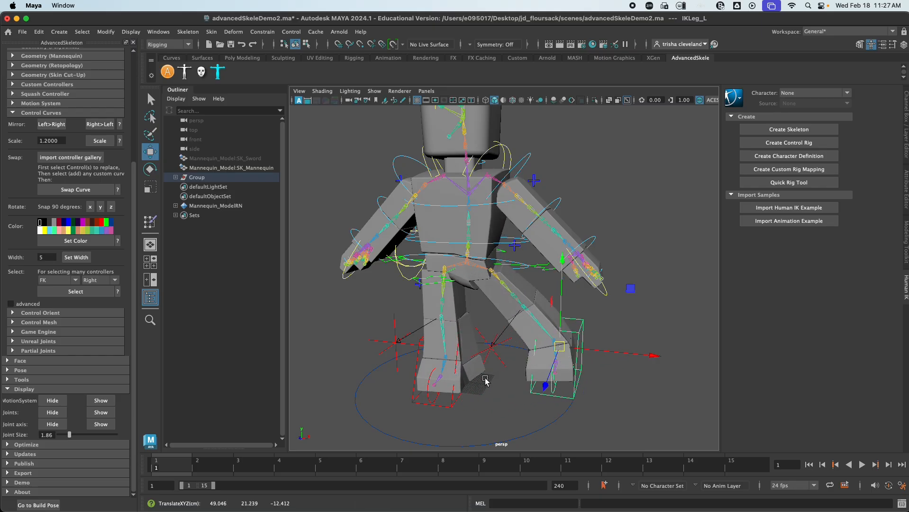
left_click_drag(485, 379, 601, 360, "alt")
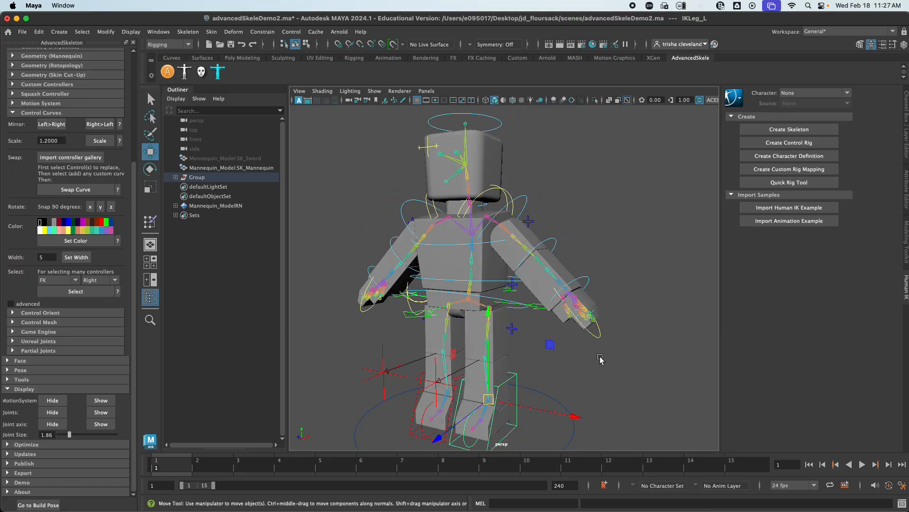
left_click(599, 373)
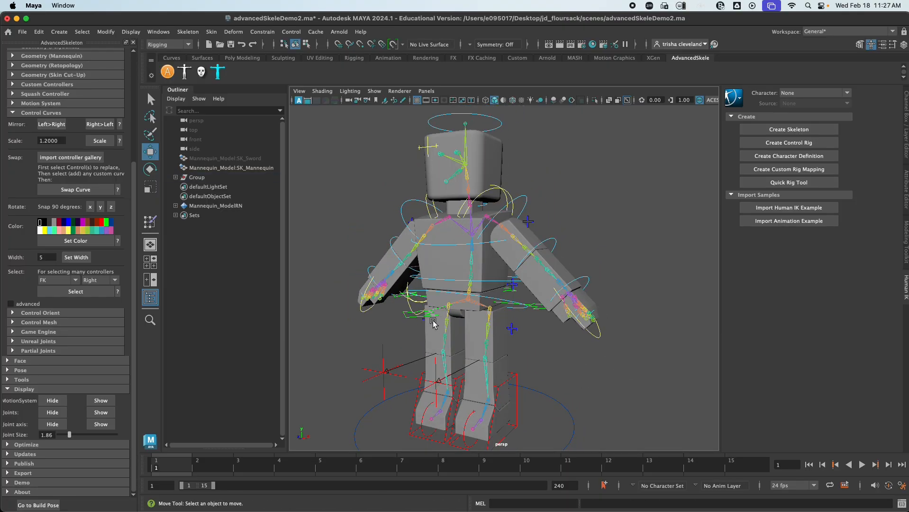
- Try moving the left leg's IK control about 59 cm outward and 27 cm up, undo it, and deselect the control
left_click_drag(433, 323, 504, 330, "alt")
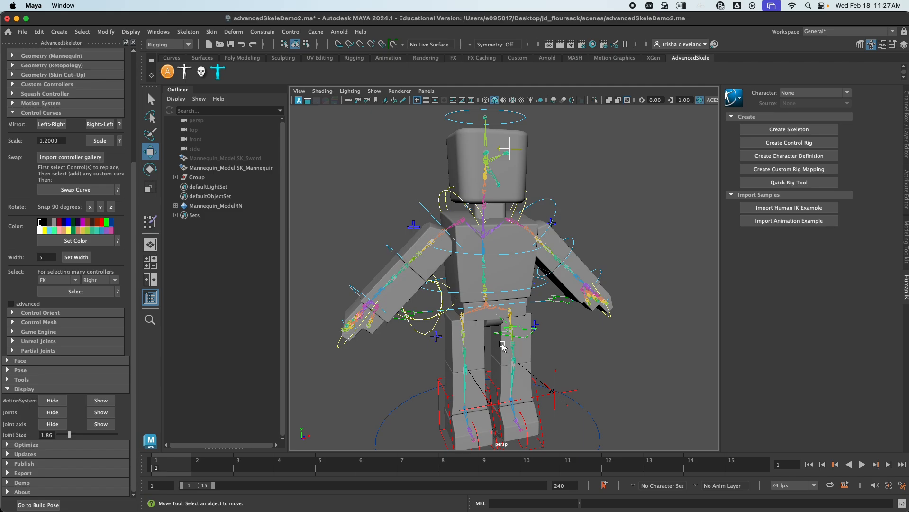
left_click(471, 345)
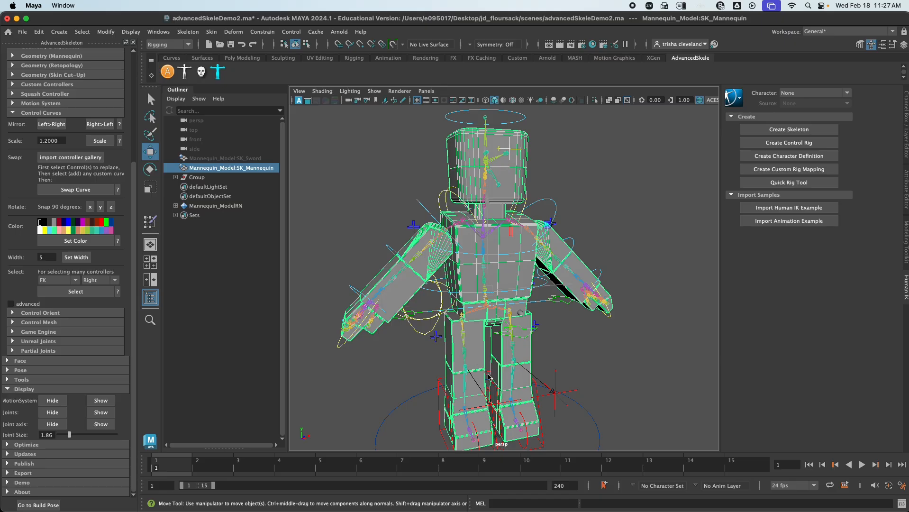
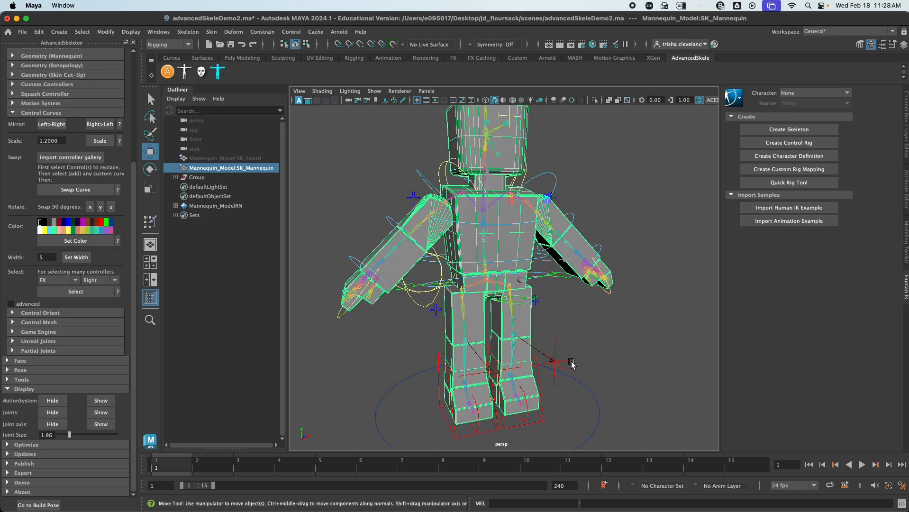
left_click(545, 413)
left_click(545, 416)
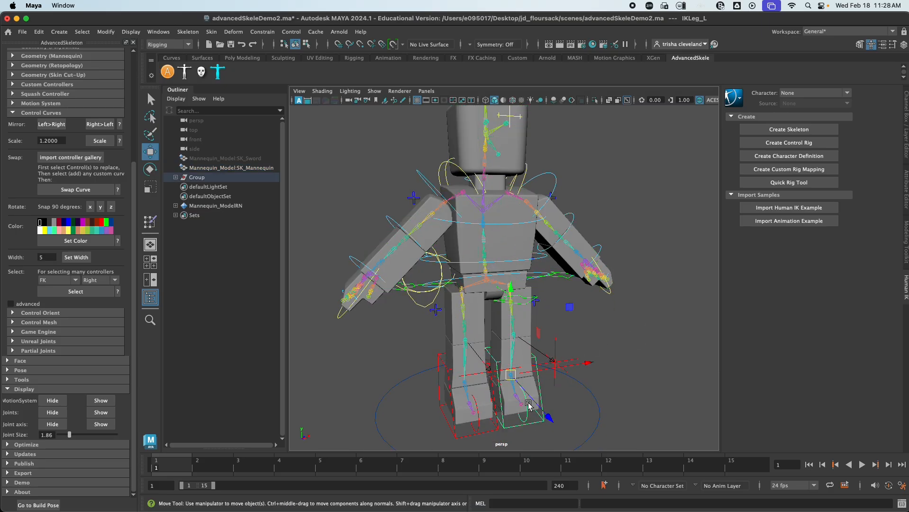
left_click_drag(519, 376, 601, 354)
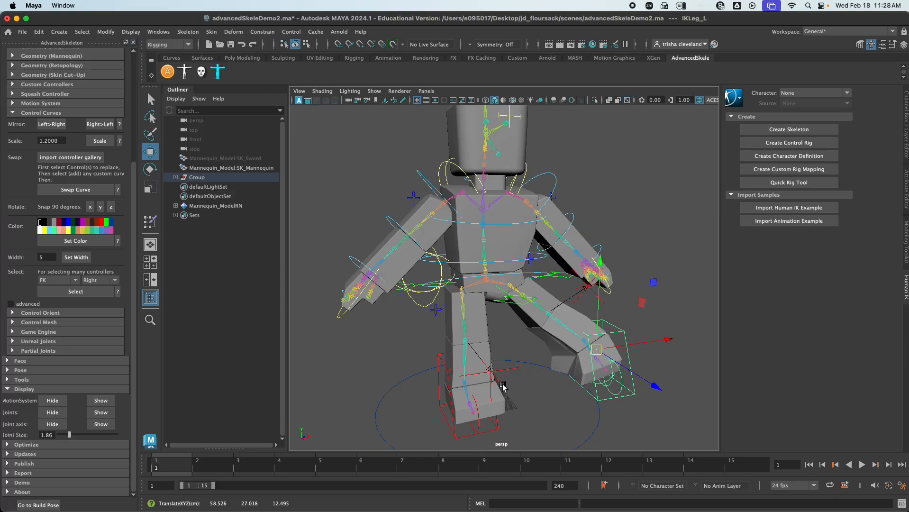
key("super+z")
left_click(647, 345)
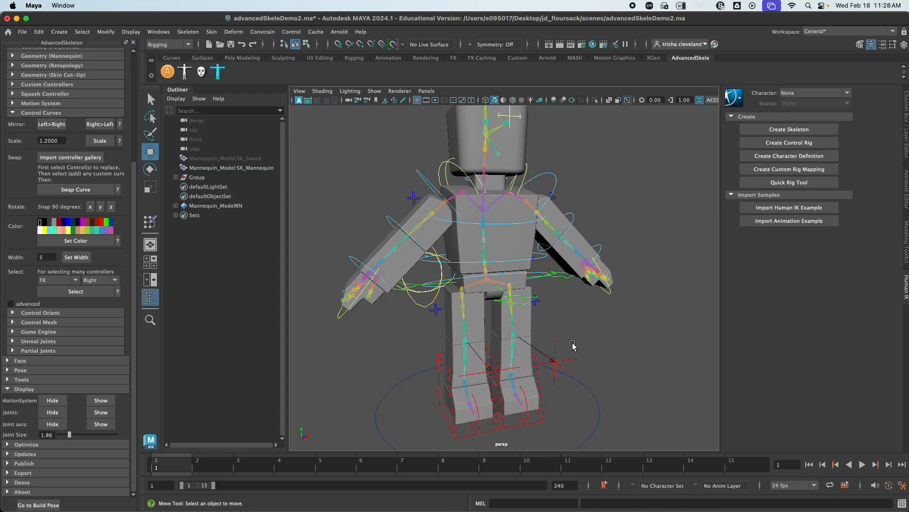
- Select the mannequin mesh and open the Paint Skin Weights tool settings, placing the window clear of the model
middle_click_drag(571, 342, 589, 367, "alt")
left_click_drag(590, 371, 354, 180, "alt")
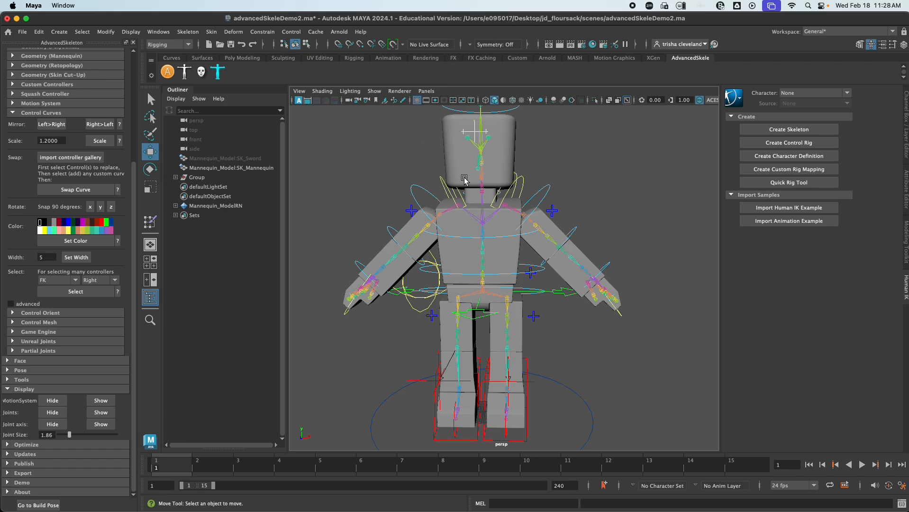
left_click(460, 159)
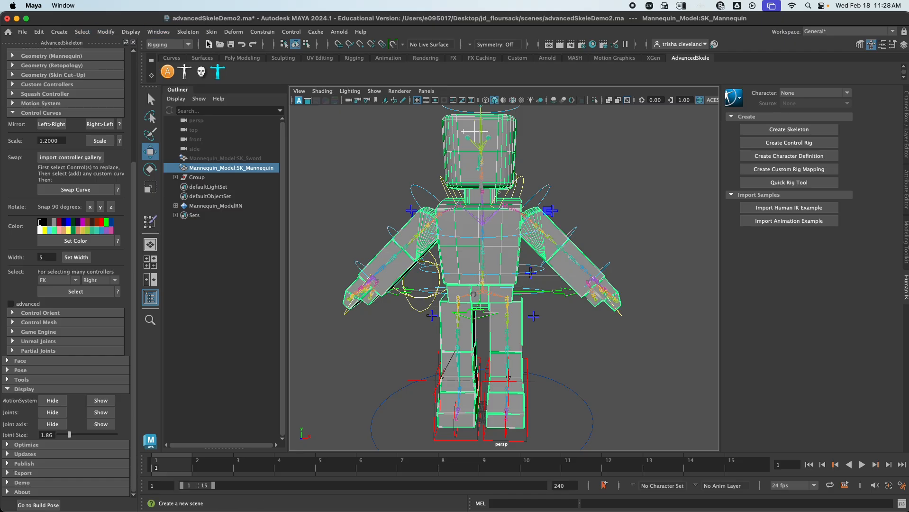
left_click(211, 33)
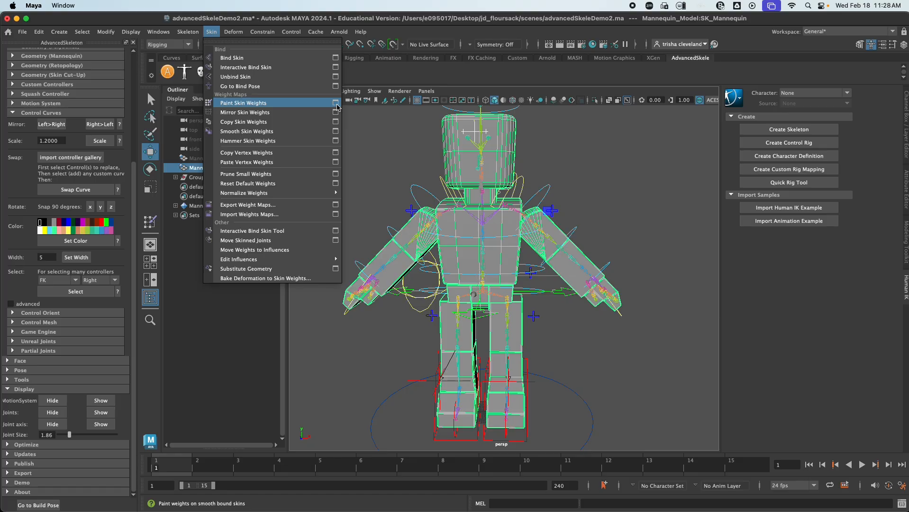
left_click(336, 103)
left_click_drag(627, 123, 128, 47)
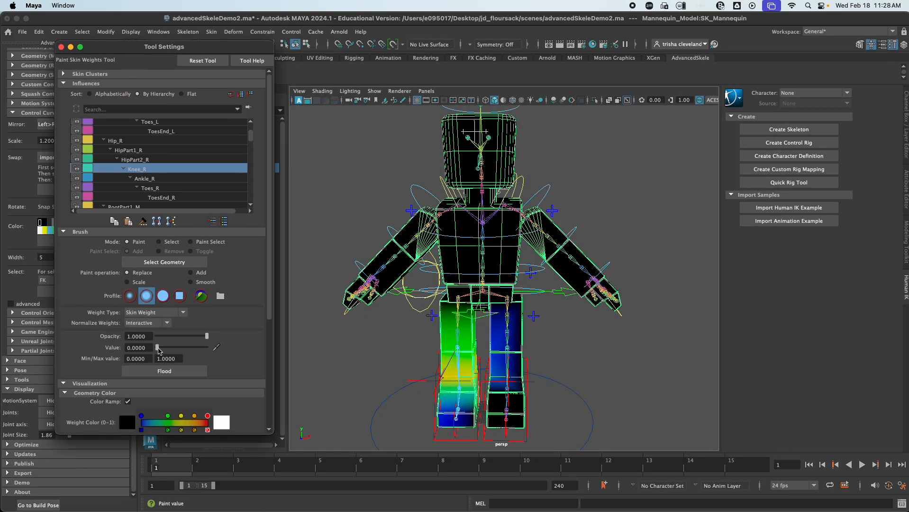
- Turn off the weight Color Ramp and select the Root_M influence for painting
scroll(221, 396, "down", 5)
left_click(128, 316)
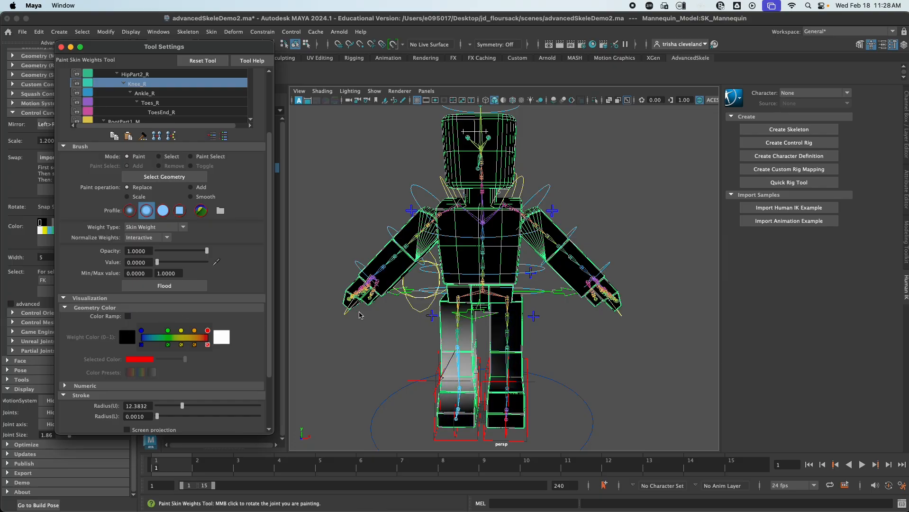
scroll(137, 213, "up", 4)
scroll(133, 123, "up", 6)
left_click(130, 96)
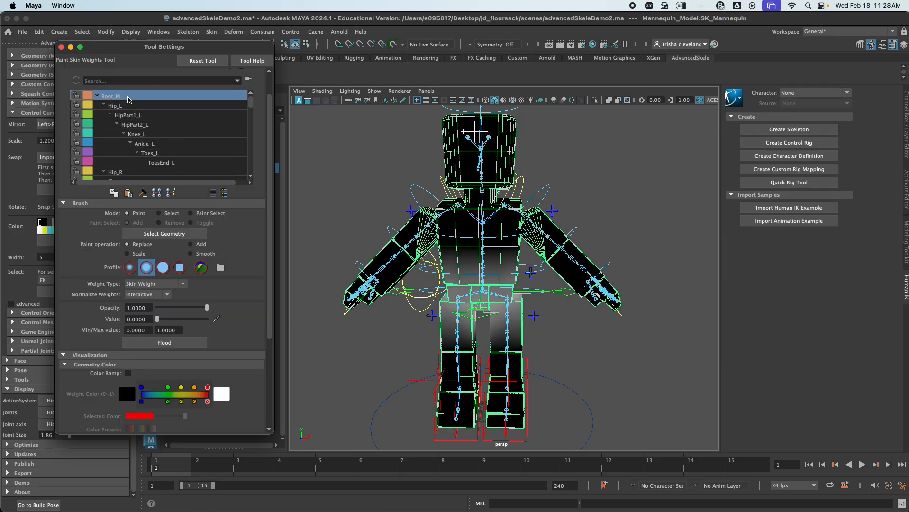
left_click_drag(611, 329, 608, 336, "alt")
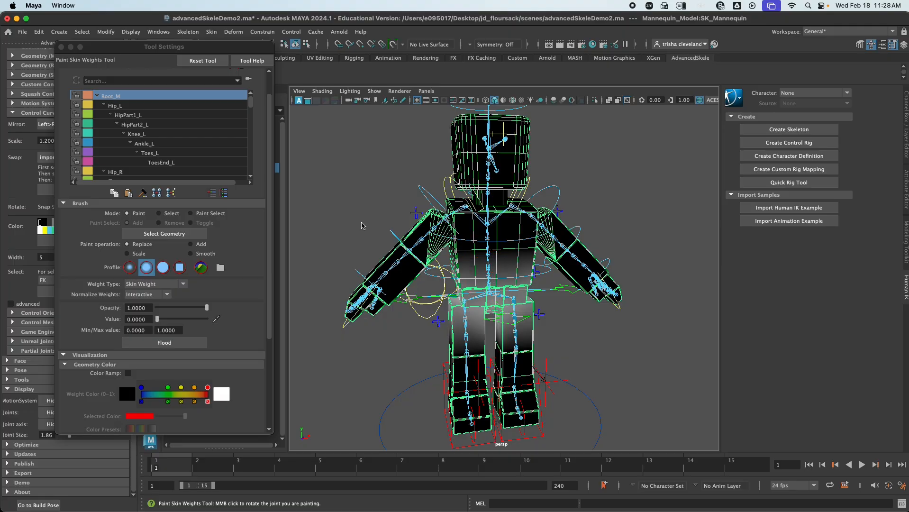
- Turn off the X-Ray Joints display in the perspective view
left_click(322, 91)
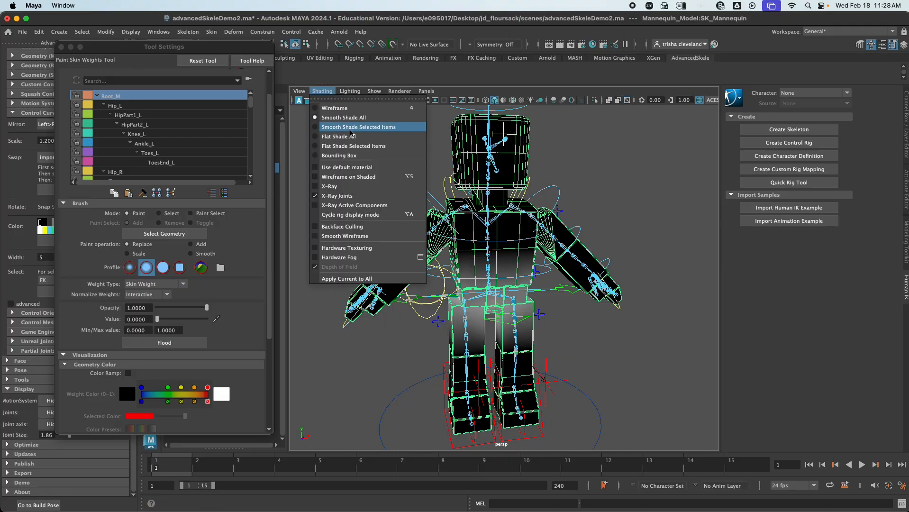
left_click(360, 196)
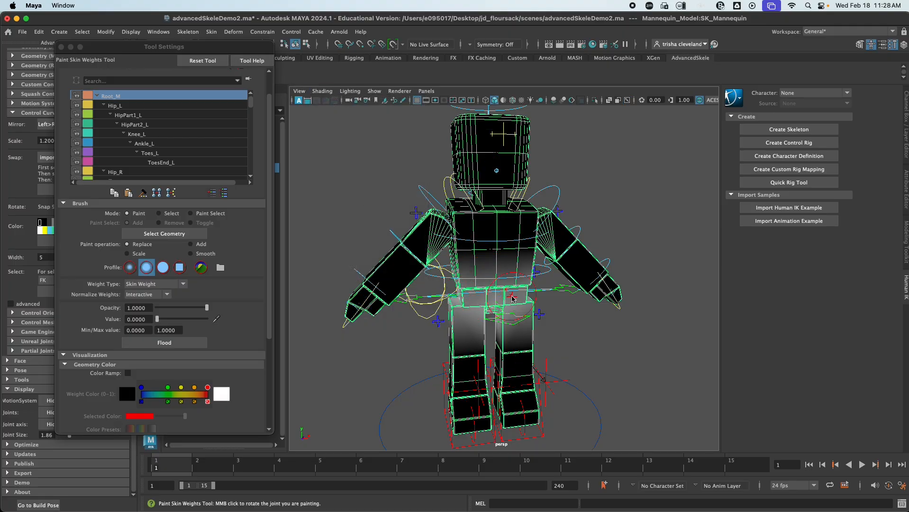
mouse_move(486, 301)
left_mouse_down("alt")
mouse_move(507, 302)
mouse_move(473, 300)
left_mouse_up("alt")
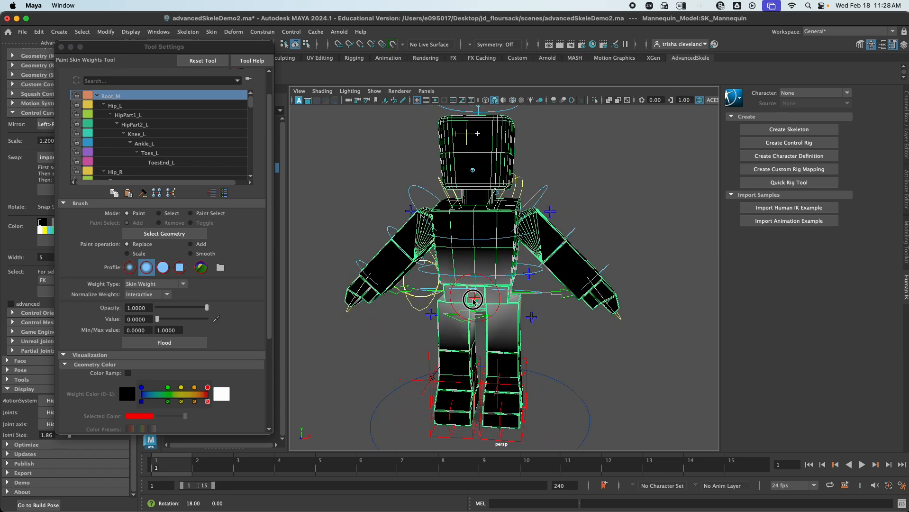
- Hide the rig's motion system and joints, and reposition the tool settings window so the whole mannequin is visible
left_click_drag(161, 46, 298, 75)
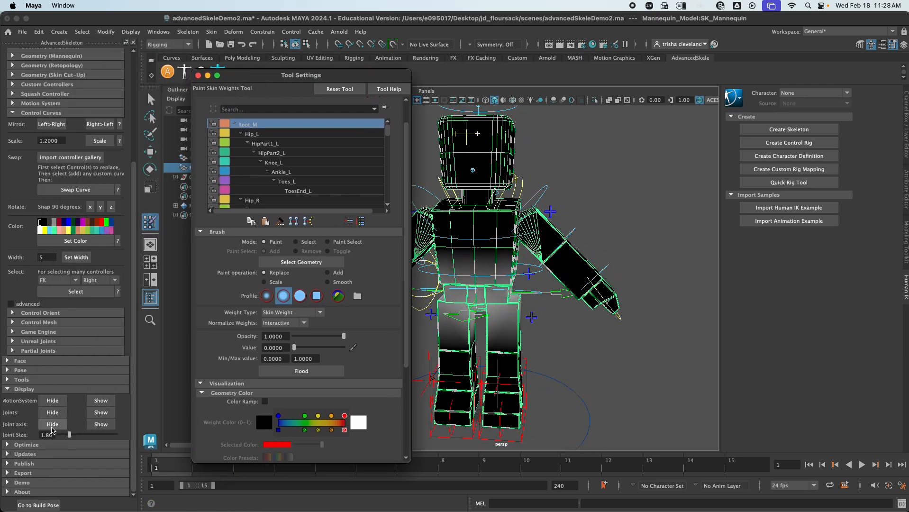
left_click(53, 401)
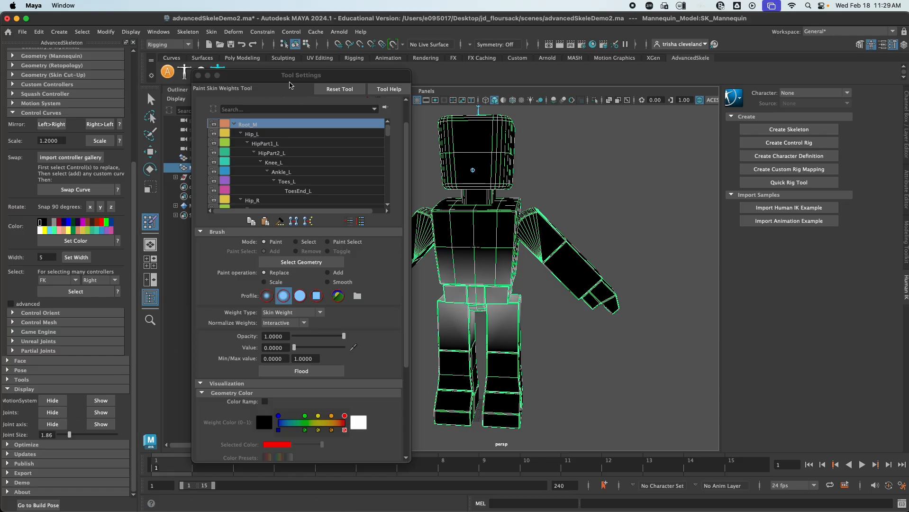
left_click(294, 84)
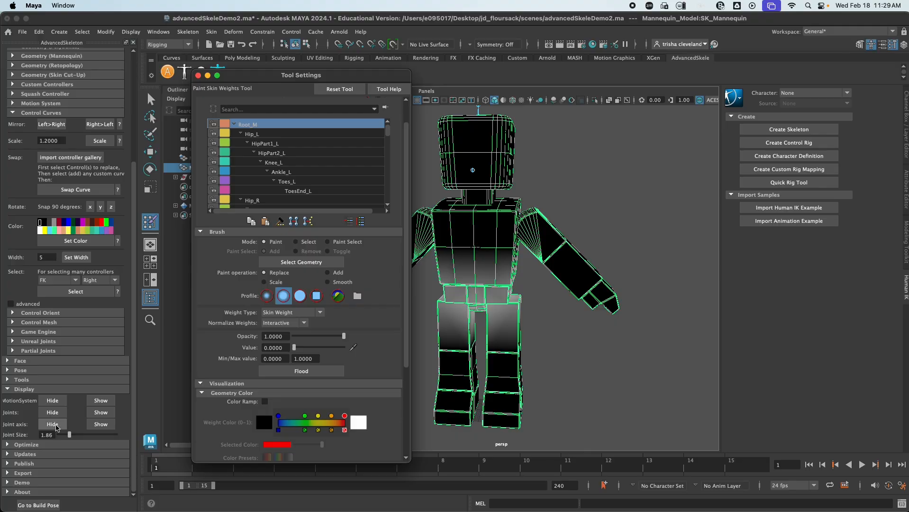
left_click(56, 413)
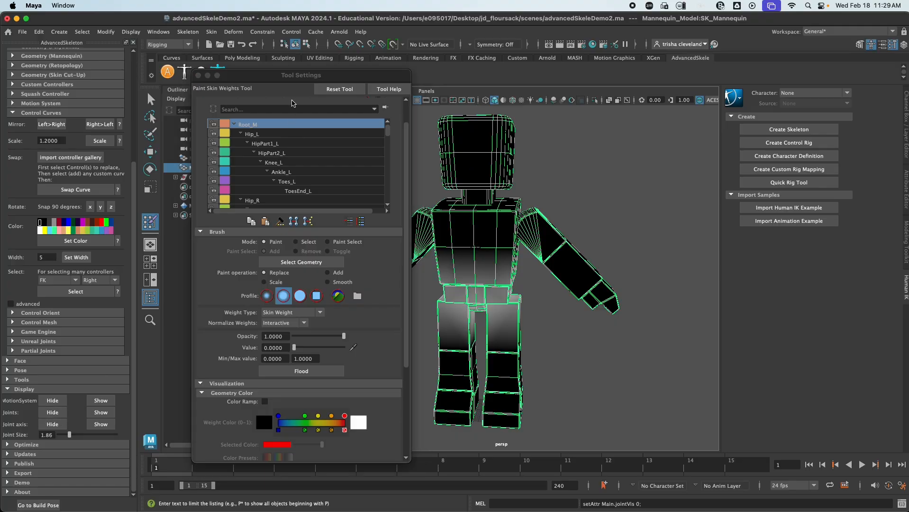
left_click_drag(284, 75, 205, 74)
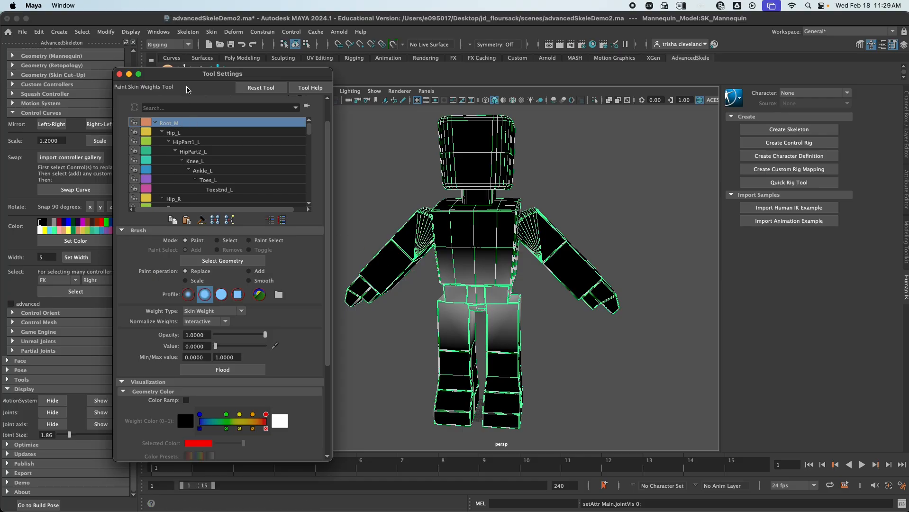
left_click_drag(187, 78, 149, 76)
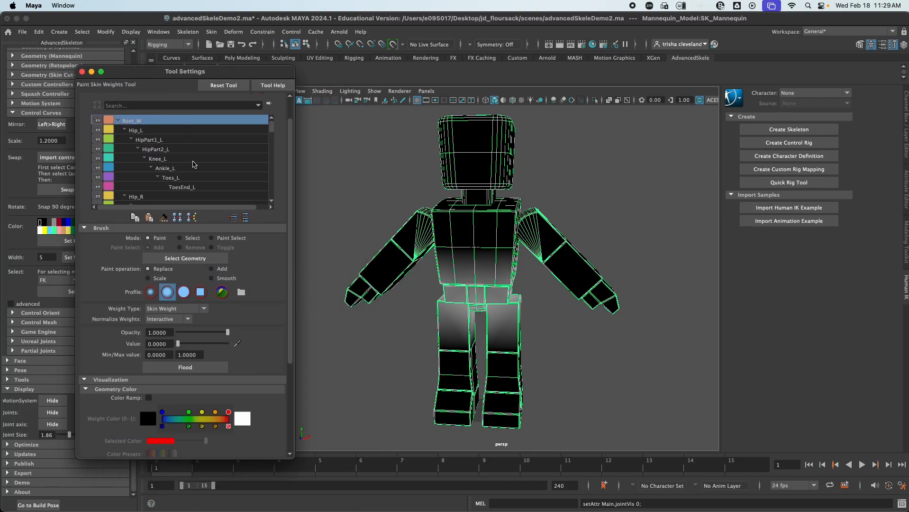
- Examine the skin weights of the left leg's influences from Hip_L down to ToesEnd_L, and return to Root_M
left_click(150, 130)
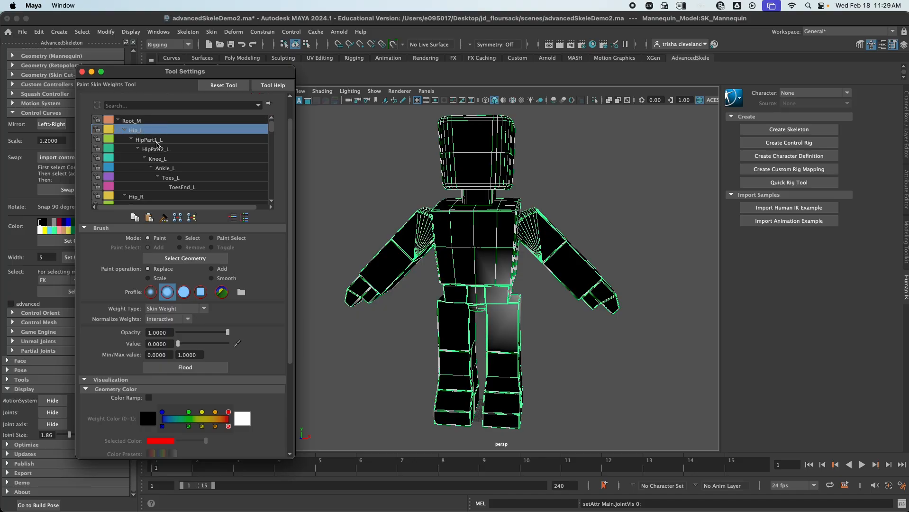
left_click(155, 139)
left_click(161, 159)
left_click(180, 196)
left_click(179, 187)
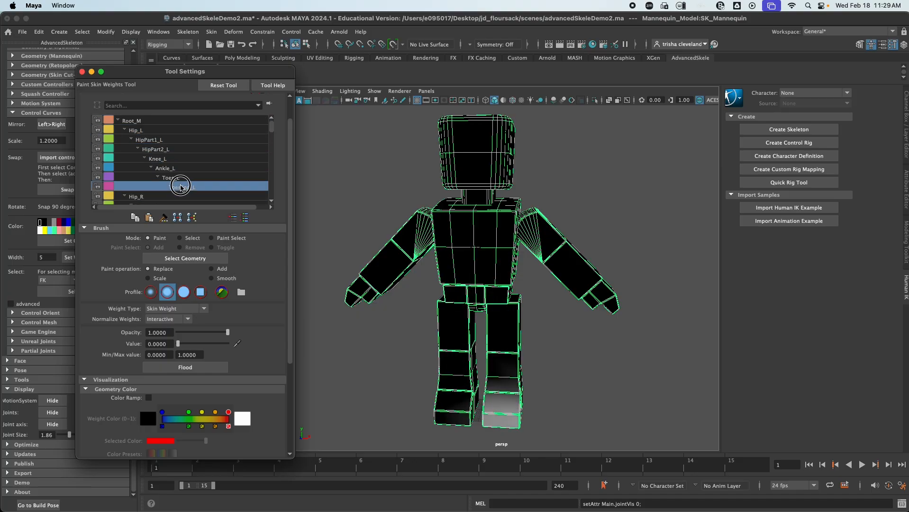
left_click(173, 166)
left_click(160, 127)
left_click(160, 121)
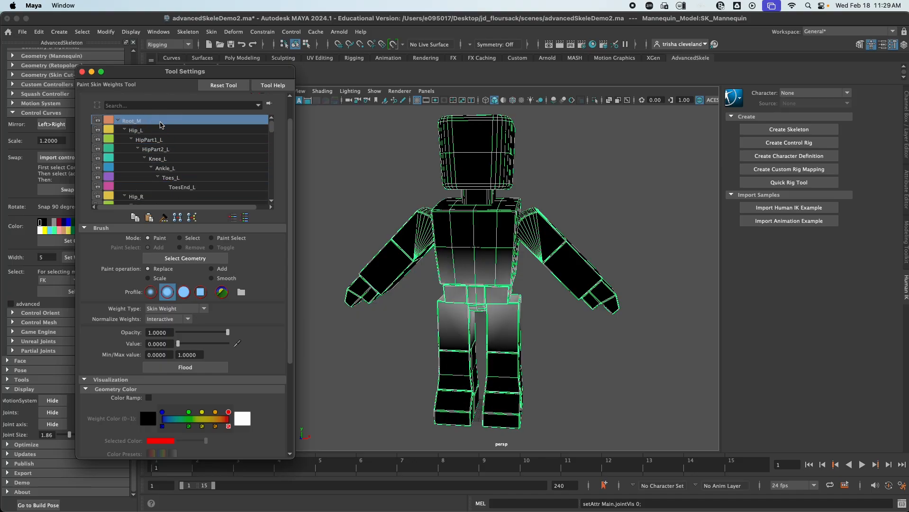
scroll(176, 175, "down", 2)
scroll(176, 175, "up", 2)
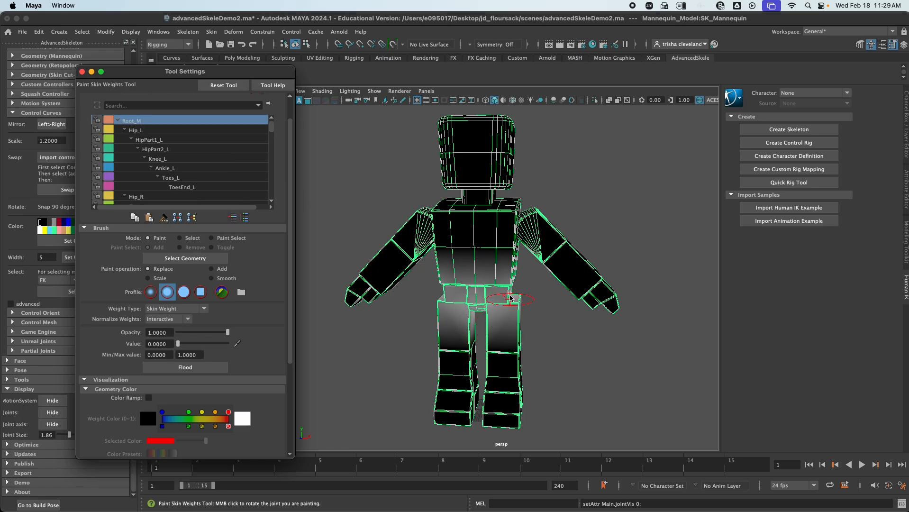
- Select the Knee_L influence, turn on the weight Color Ramp and examine its weights on both legs
mouse_move(511, 304)
left_mouse_down("alt")
mouse_move(473, 318)
mouse_move(523, 305)
left_mouse_up("alt")
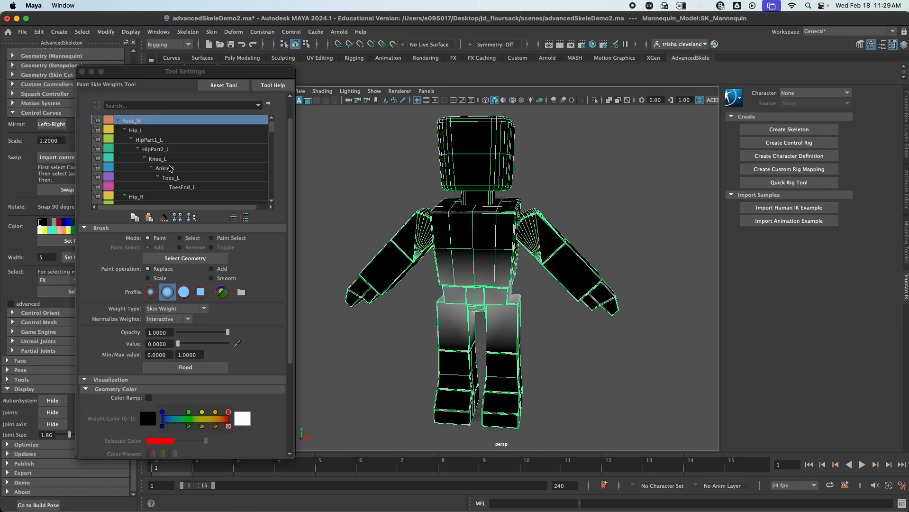
left_click(178, 159)
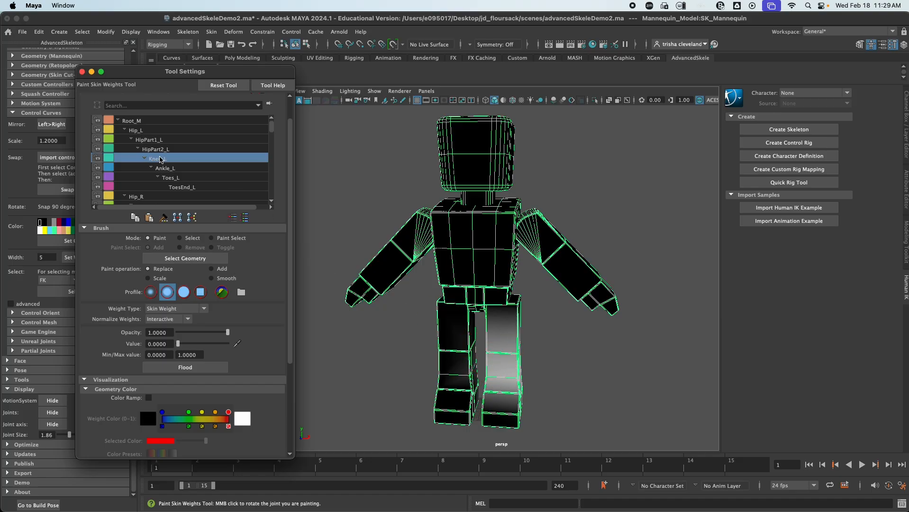
left_click_drag(471, 366, 440, 324, "alt")
scroll(568, 395, "up", 10)
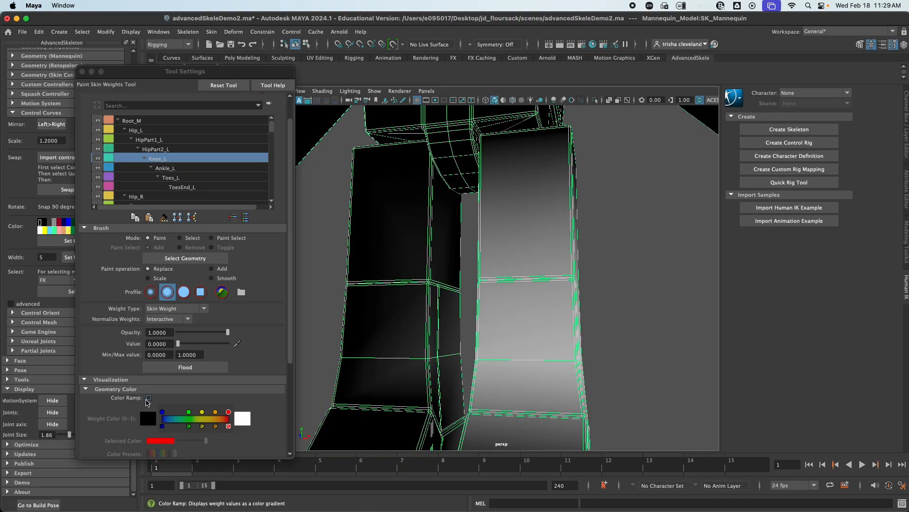
left_click(148, 399)
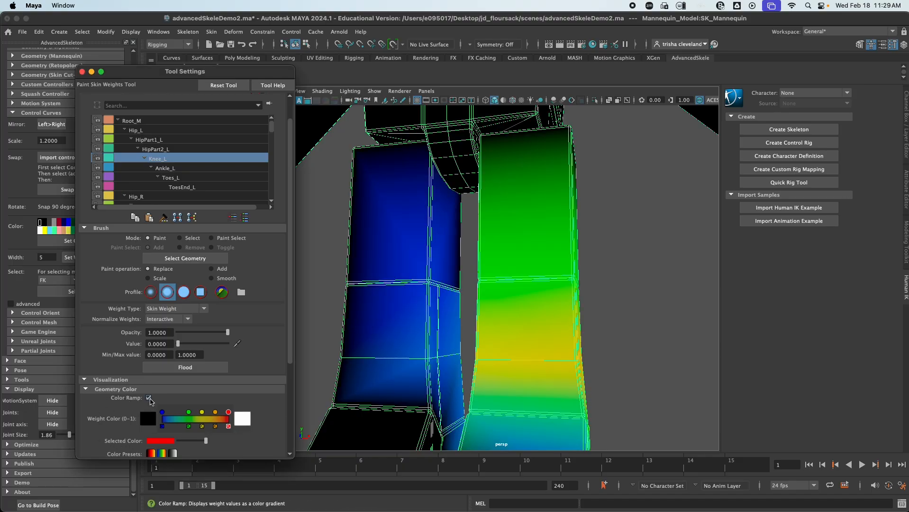
left_click_drag(625, 309, 534, 320, "alt")
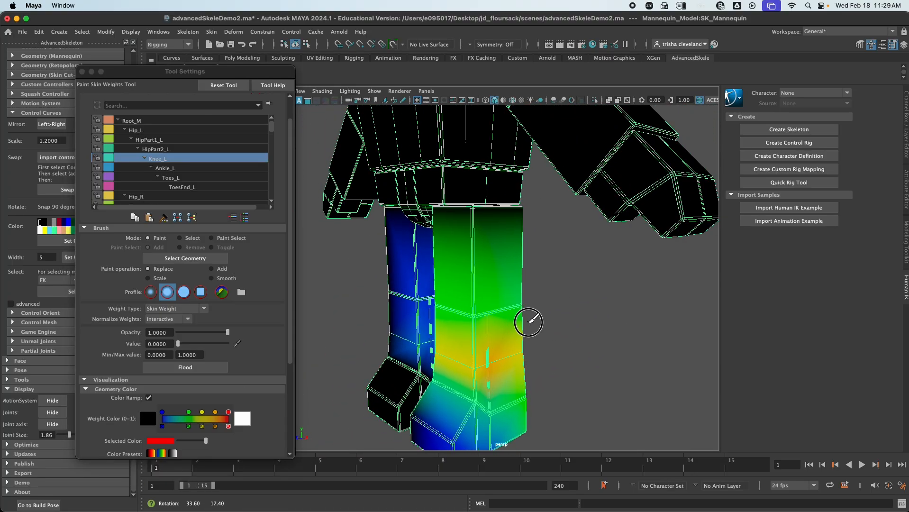
left_click_drag(547, 363, 561, 330, "alt")
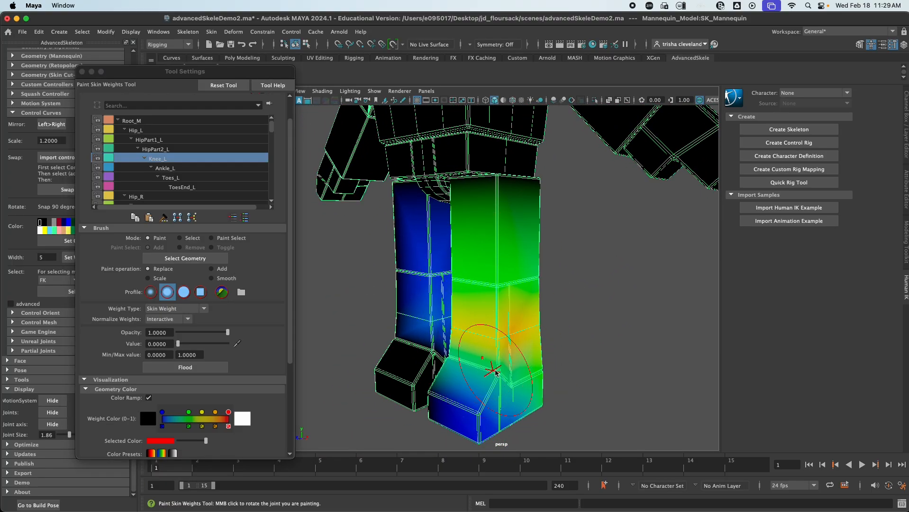
mouse_move(491, 372)
left_mouse_down("alt")
mouse_move(583, 372)
mouse_move(486, 371)
mouse_move(495, 369)
left_mouse_up("alt")
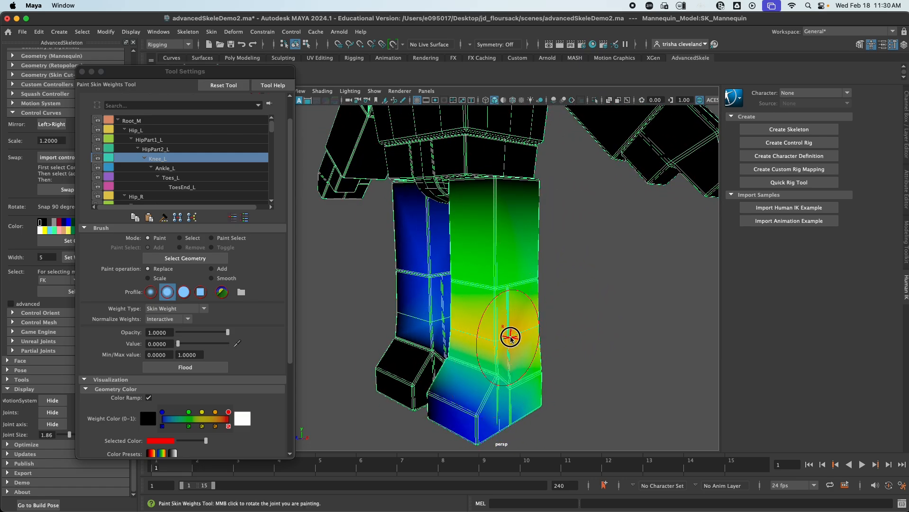
left_click_drag(511, 334, 535, 337, "alt")
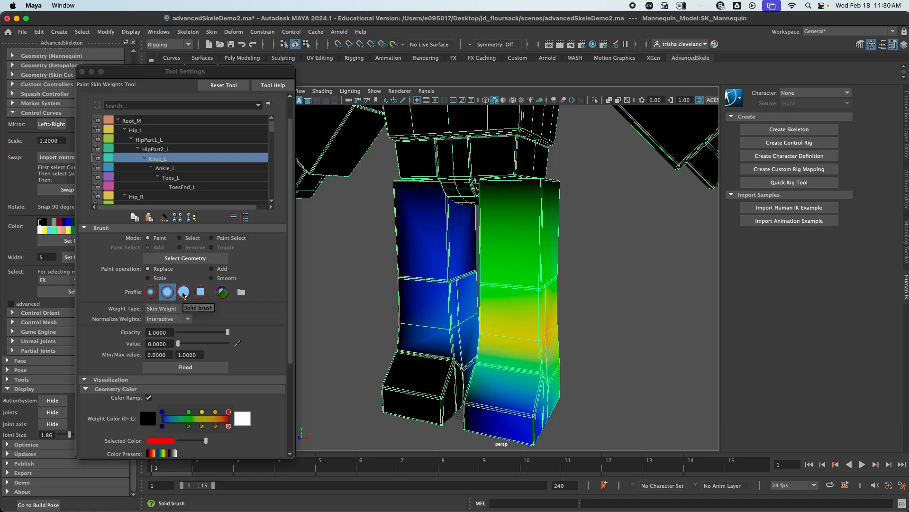
- Switch to the solid brush profile and try replacing Knee_L's weight on the mannequin's right leg with 0, undoing the trial stroke
left_click(184, 292)
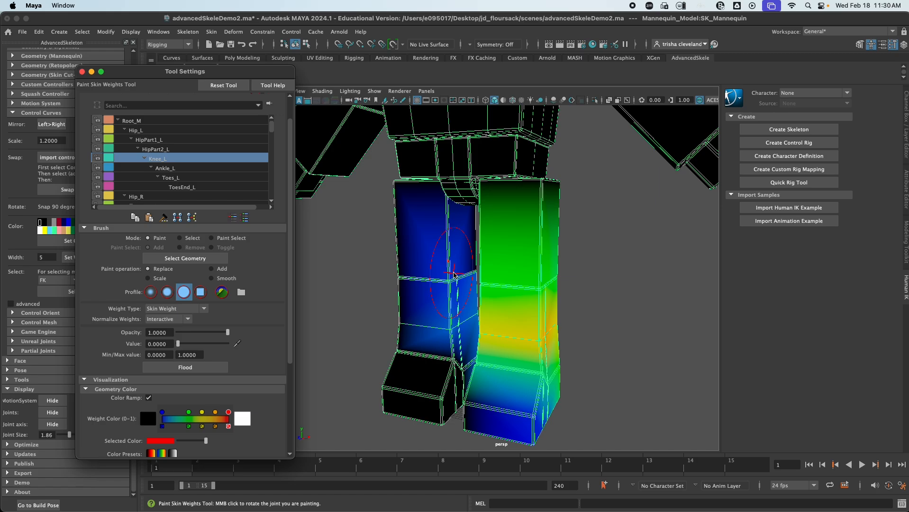
left_click_drag(453, 268, 439, 259)
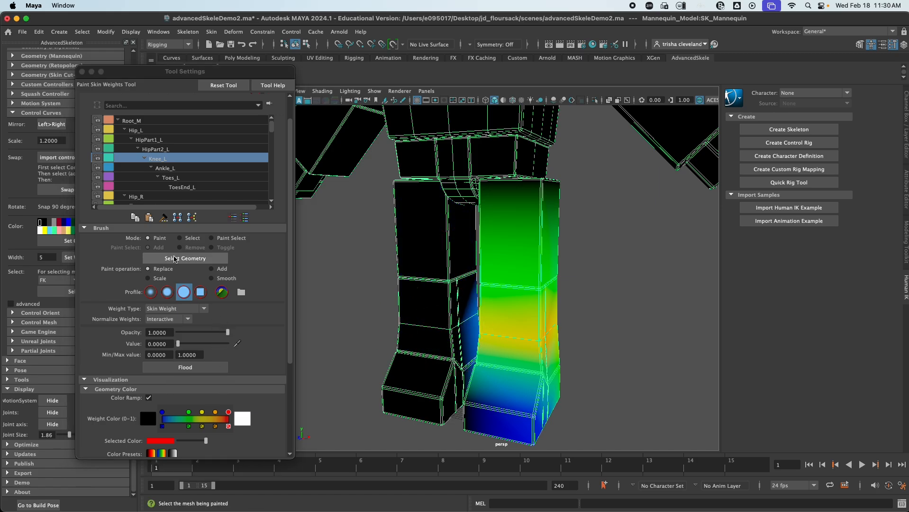
scroll(229, 283, "down", 3)
scroll(230, 283, "down", 3)
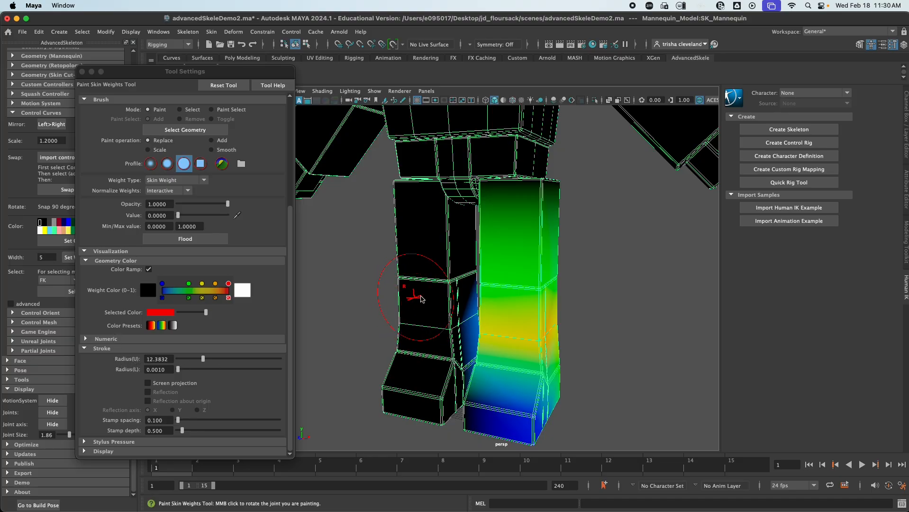
left_click_drag(436, 292, 440, 244)
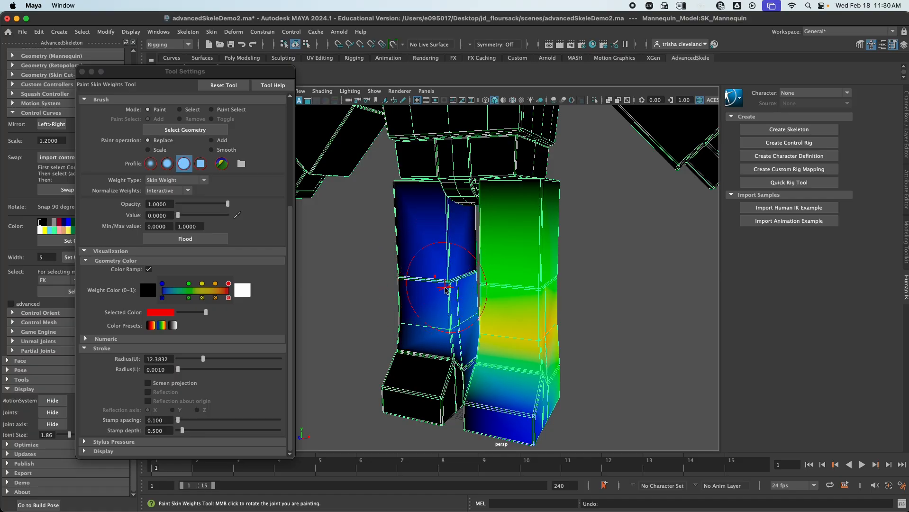
- Paint Knee_L's weight to 0 over the front and back of the right leg and on the toe area of the left foot
mouse_move(445, 279)
left_mouse_down()
mouse_move(450, 310)
mouse_move(442, 290)
mouse_move(333, 290)
mouse_move(454, 303)
left_mouse_up()
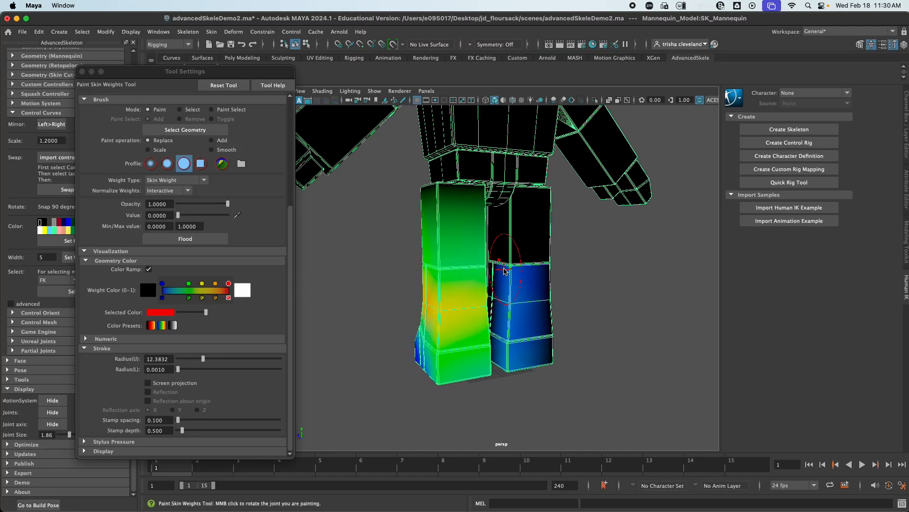
mouse_move(510, 268)
left_mouse_down()
mouse_move(543, 358)
mouse_move(481, 294)
mouse_move(529, 332)
left_mouse_up()
mouse_move(538, 405)
left_mouse_down("alt")
mouse_move(417, 246)
mouse_move(361, 300)
left_mouse_up("alt")
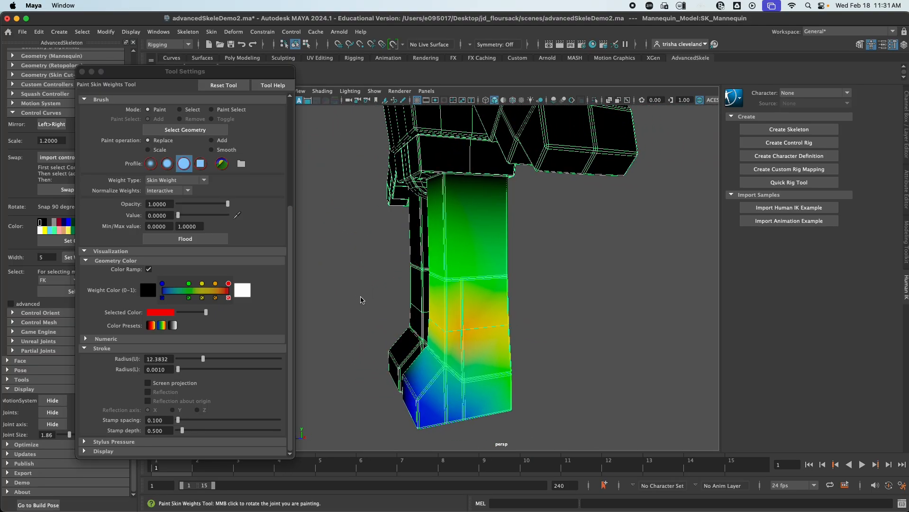
mouse_move(445, 428)
left_mouse_down("alt")
mouse_move(432, 308)
mouse_move(431, 398)
mouse_move(476, 406)
mouse_move(398, 305)
mouse_move(344, 302)
mouse_move(487, 331)
mouse_move(429, 351)
mouse_move(588, 397)
mouse_move(592, 433)
mouse_move(538, 372)
left_mouse_up("alt")
scroll(489, 357, "down", 5)
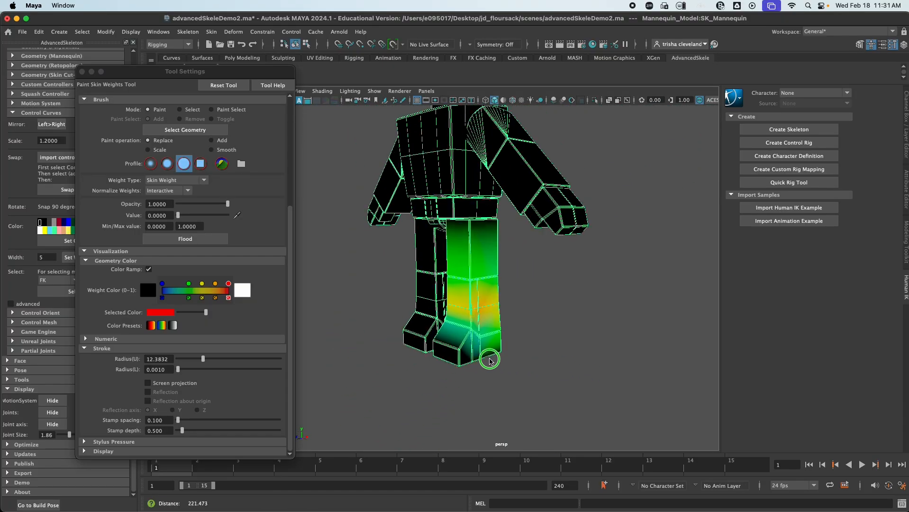
mouse_move(489, 357)
left_mouse_down("alt")
mouse_move(489, 365)
mouse_move(487, 358)
left_mouse_up("alt")
scroll(136, 113, "up", 5)
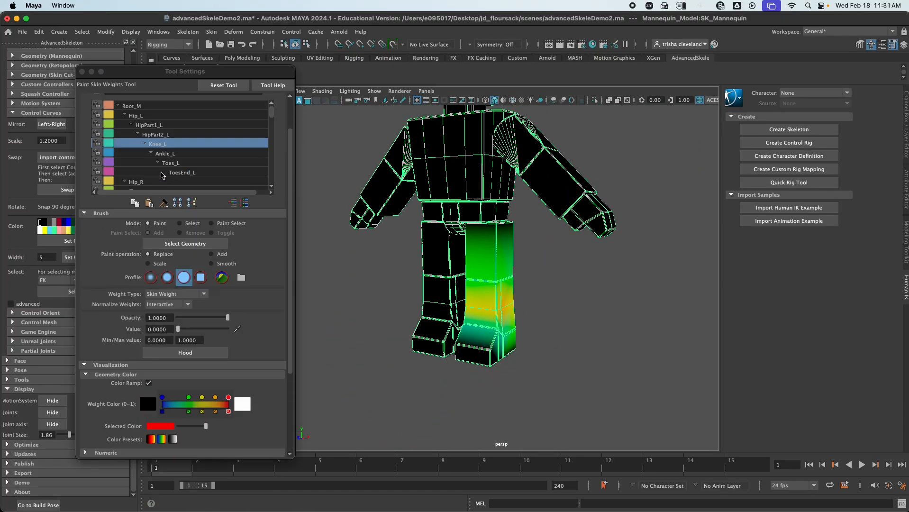
- Select the Ankle_L influence and paint its weight to 0 on the right leg and the left thigh
left_click(166, 154)
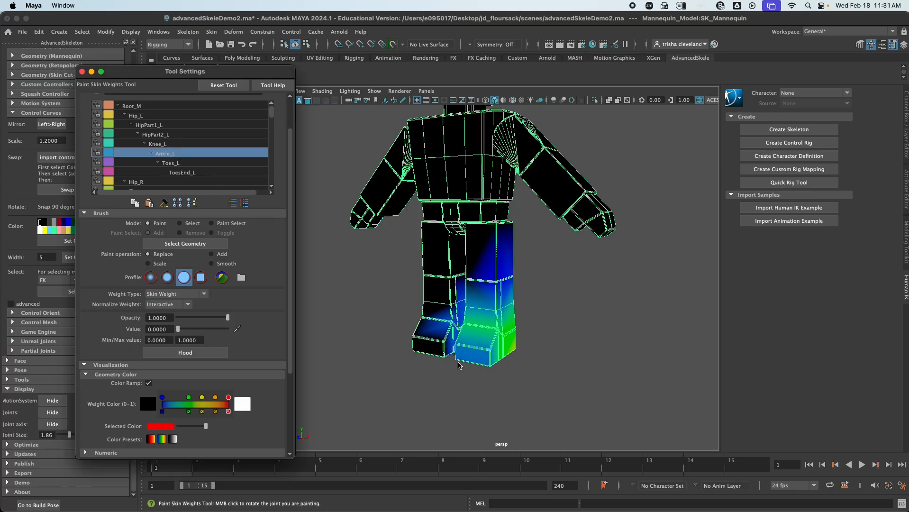
mouse_move(446, 366)
left_mouse_down("alt")
mouse_move(468, 363)
mouse_move(490, 306)
mouse_move(509, 332)
mouse_move(503, 336)
left_mouse_up("alt")
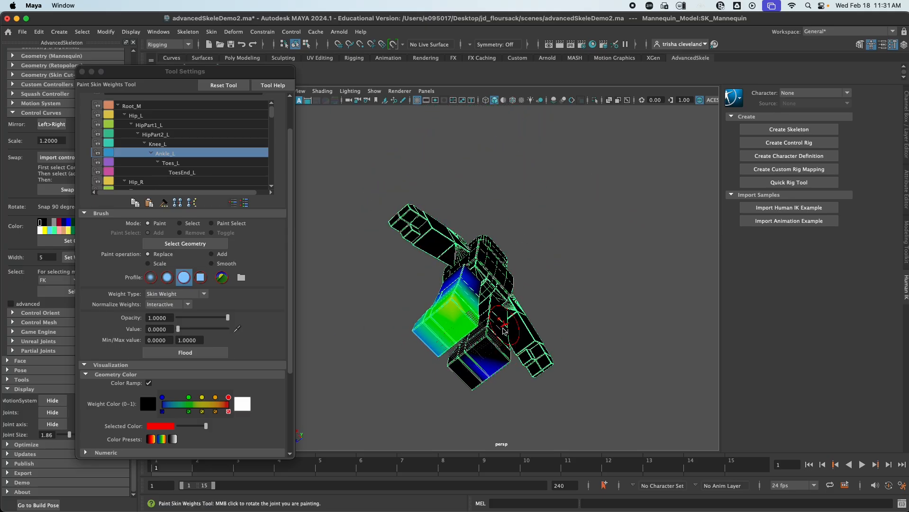
mouse_move(484, 366)
left_mouse_down("alt")
mouse_move(543, 376)
mouse_move(645, 473)
mouse_move(490, 326)
left_mouse_up("alt")
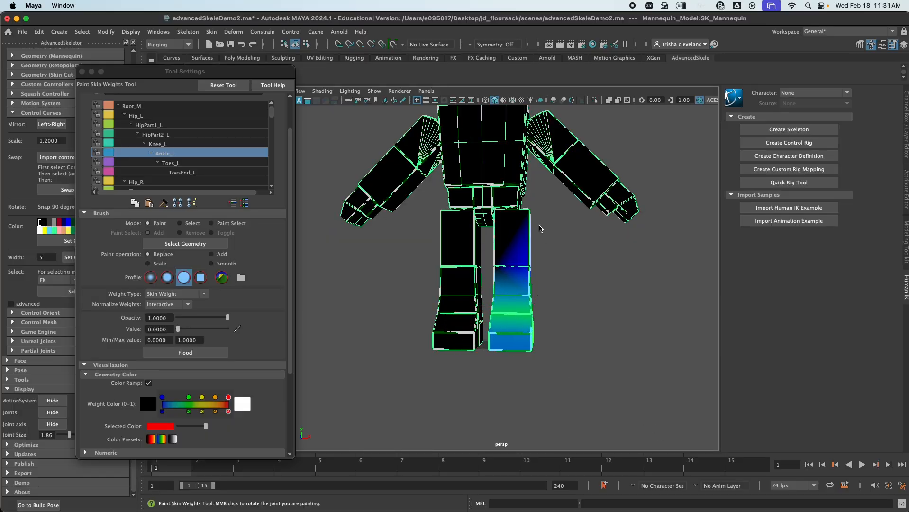
mouse_move(540, 228)
left_mouse_down("alt")
mouse_move(560, 290)
mouse_move(472, 237)
mouse_move(462, 246)
mouse_move(491, 227)
left_mouse_up("alt")
mouse_move(542, 256)
left_mouse_down("alt")
mouse_move(408, 266)
mouse_move(598, 263)
mouse_move(575, 284)
mouse_move(495, 294)
mouse_move(535, 300)
mouse_move(521, 304)
left_mouse_up("alt")
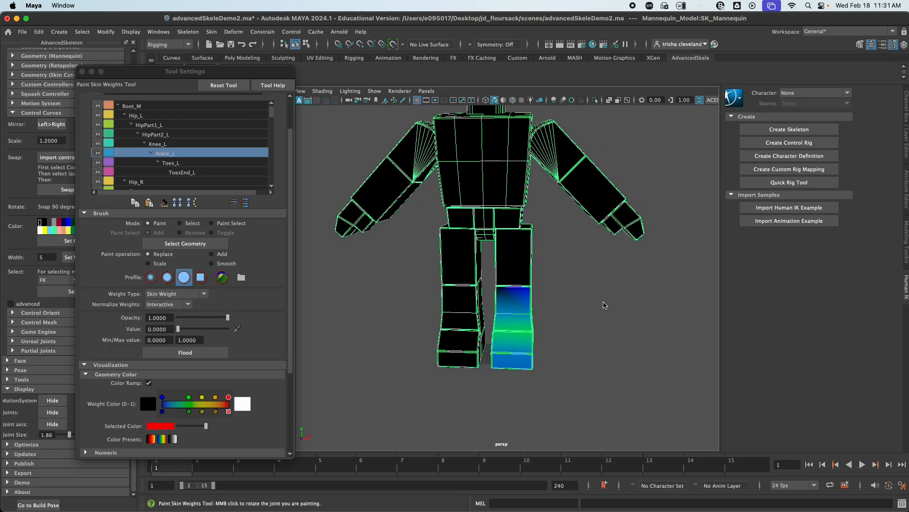
- Paint Toes_L's weight to 0 on the right foot, and select the ToesEnd_L influence to check both feet
left_click(171, 164)
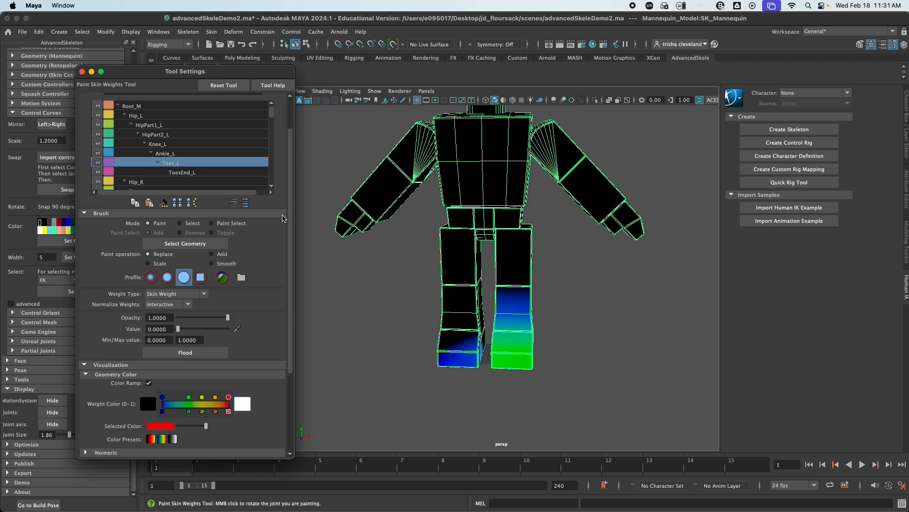
mouse_move(497, 369)
left_mouse_down("alt")
mouse_move(442, 339)
mouse_move(474, 322)
left_mouse_up("alt")
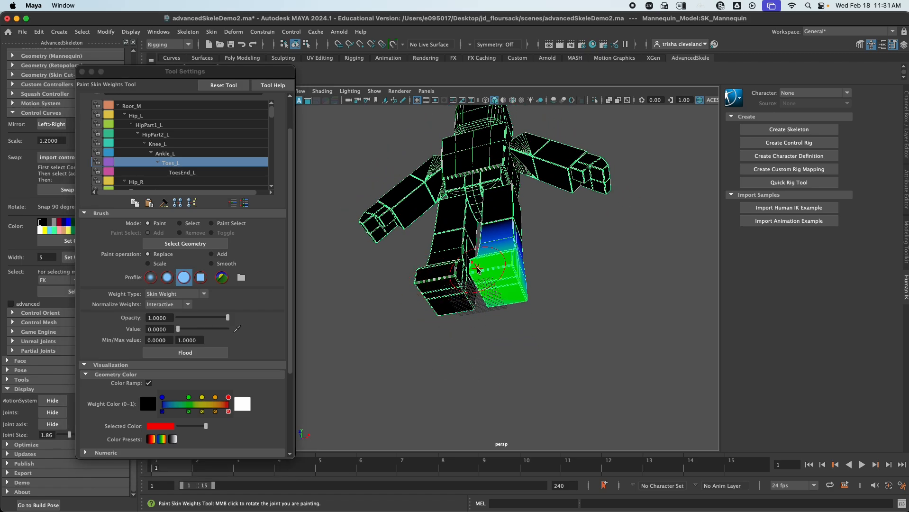
left_click_drag(478, 269, 360, 306, "alt")
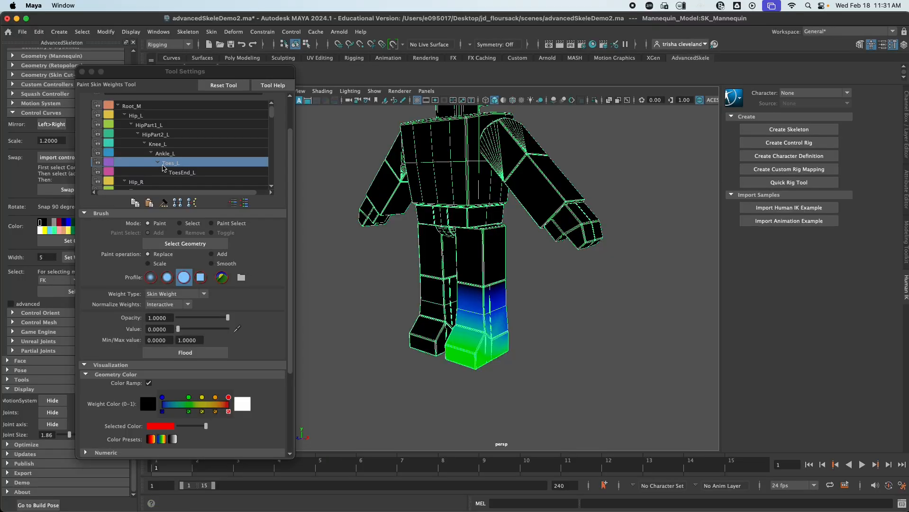
left_click(180, 172)
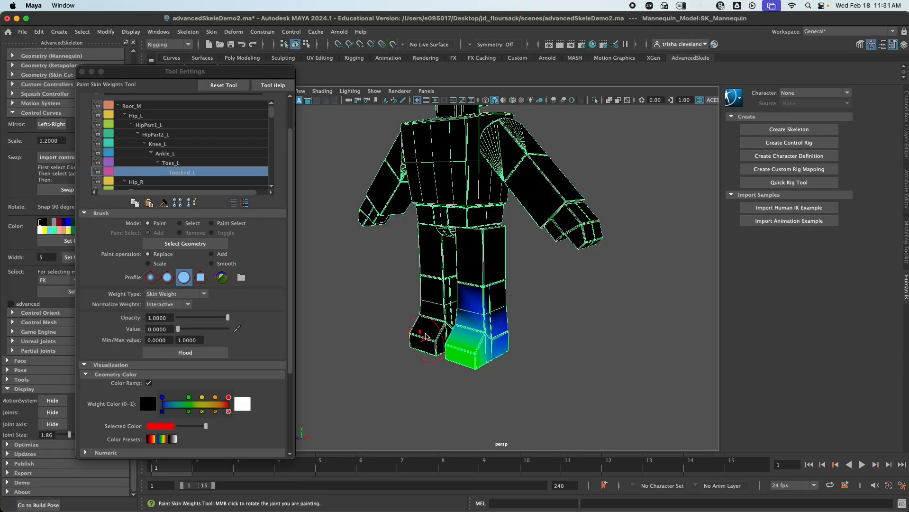
mouse_move(426, 336)
left_mouse_down("alt")
mouse_move(432, 276)
mouse_move(409, 257)
left_mouse_up("alt")
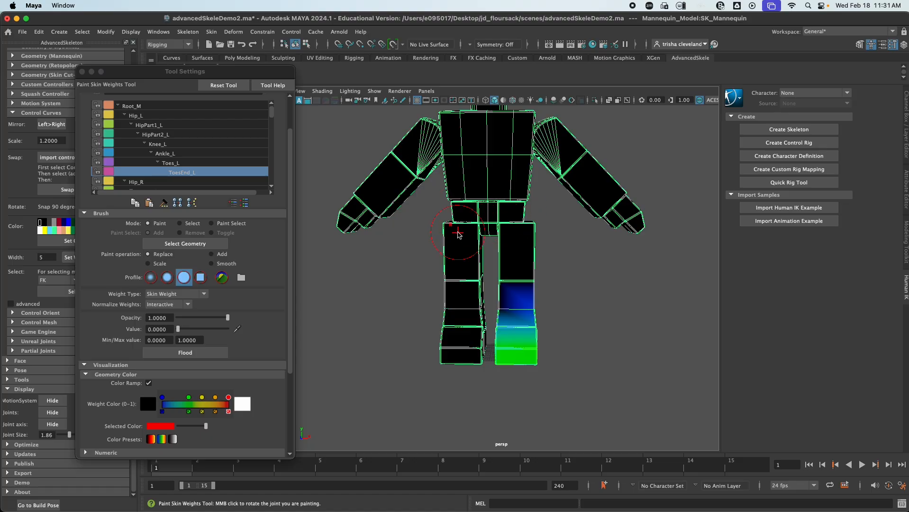
- Leave weight painting, move the tool settings window aside and show the rig's motion system
key("q")
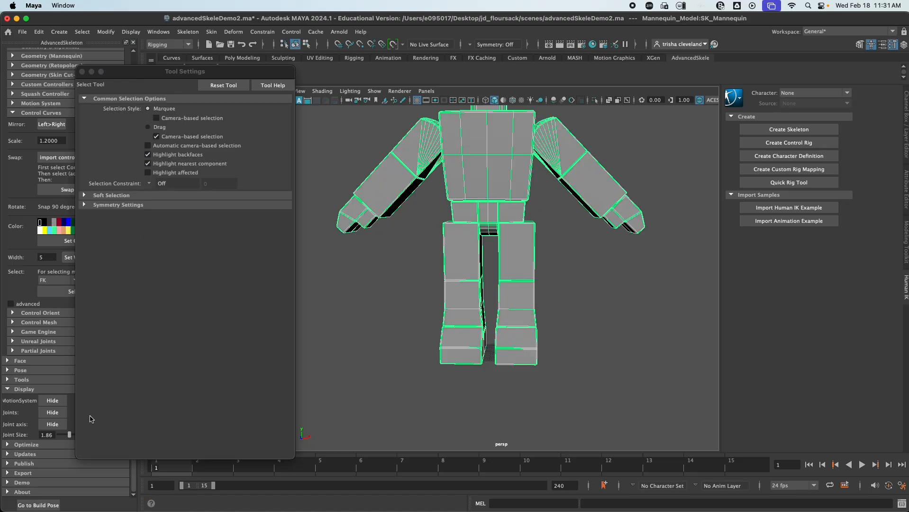
left_click_drag(196, 71, 235, 58)
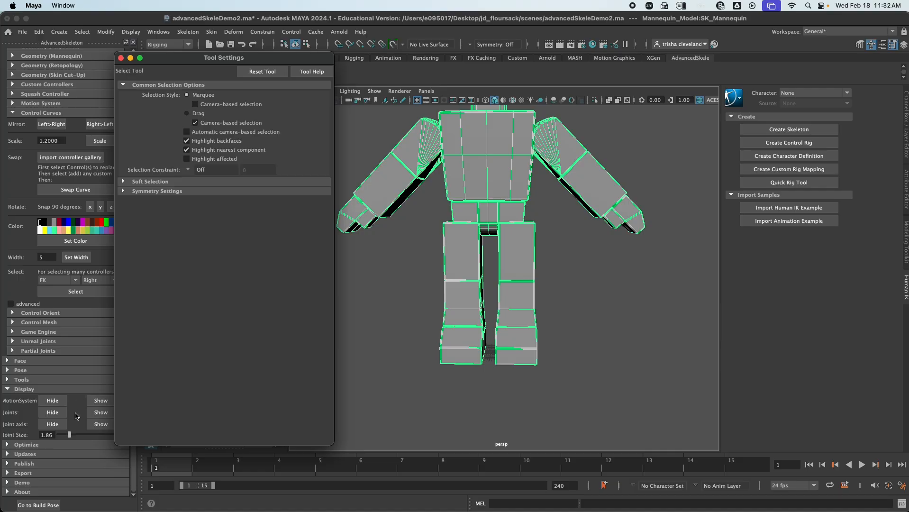
left_click(99, 401)
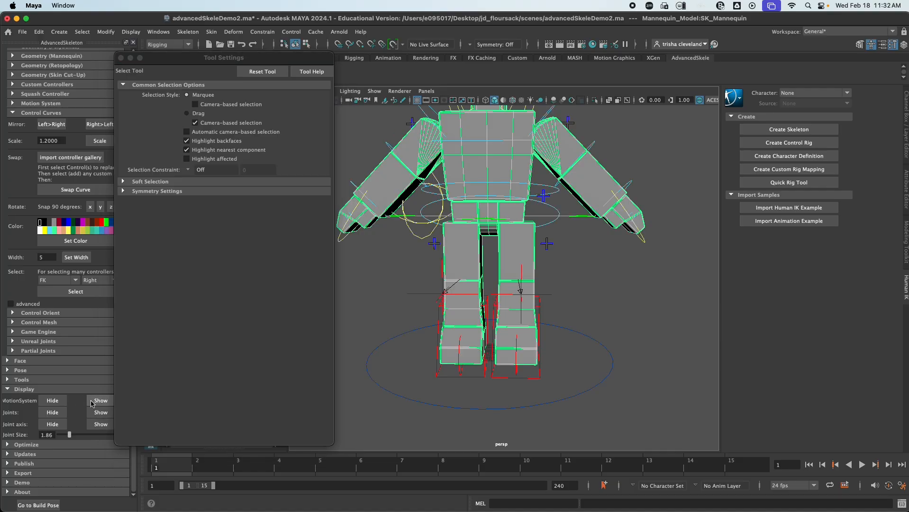
- Test the left leg's deformation by moving the IKLeg_L control outward and up, and undo the move
left_click(538, 379)
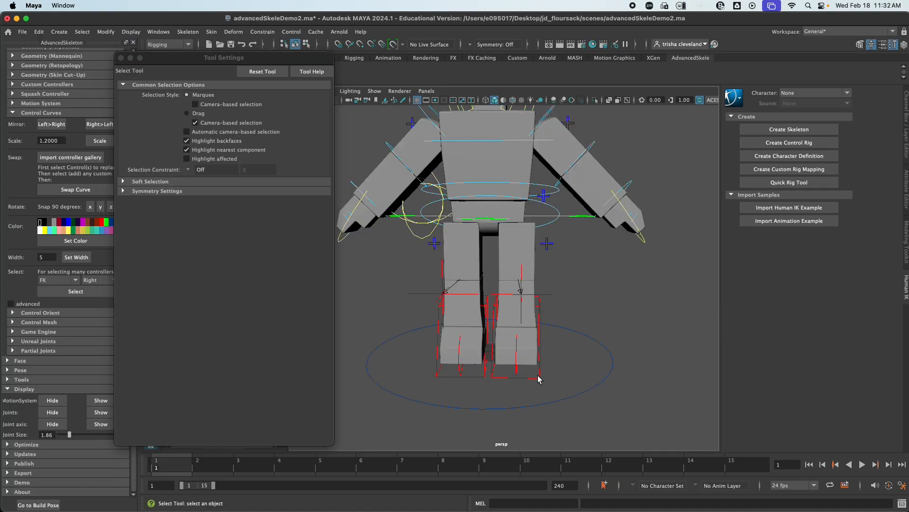
left_click(541, 382)
key("w")
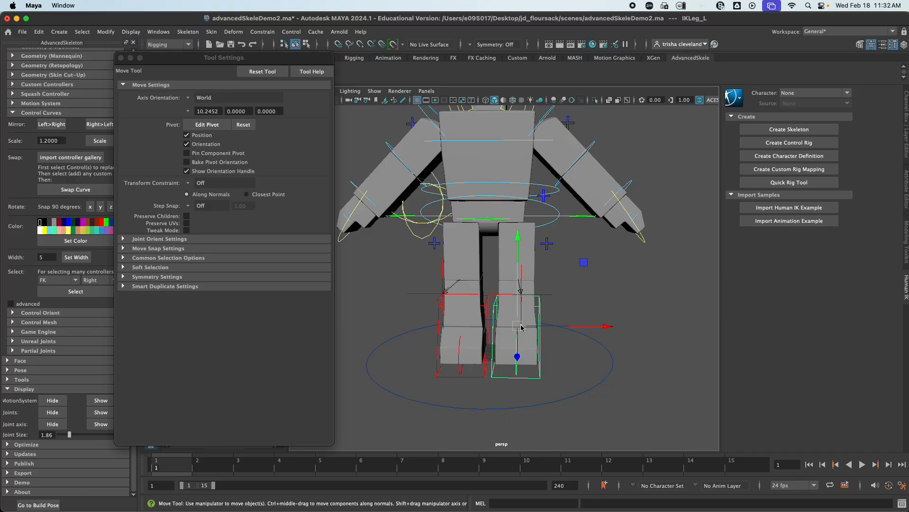
left_click_drag(520, 327, 548, 320)
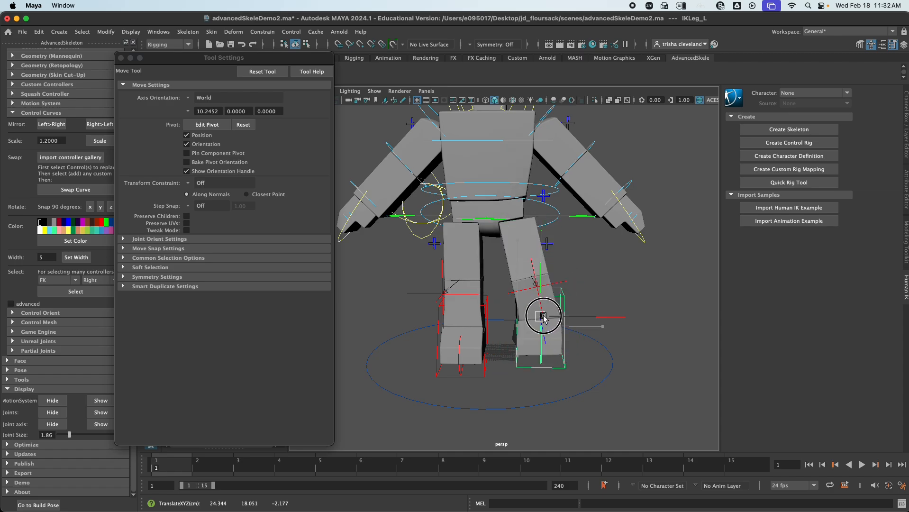
key("z")
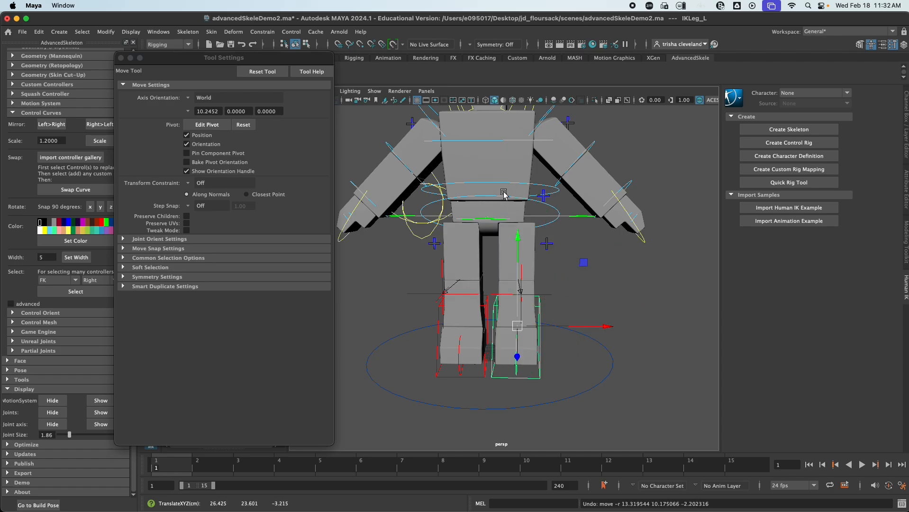
- Select the mannequin mesh and reopen the Paint Skin Weights tool with its settings
left_click(512, 158)
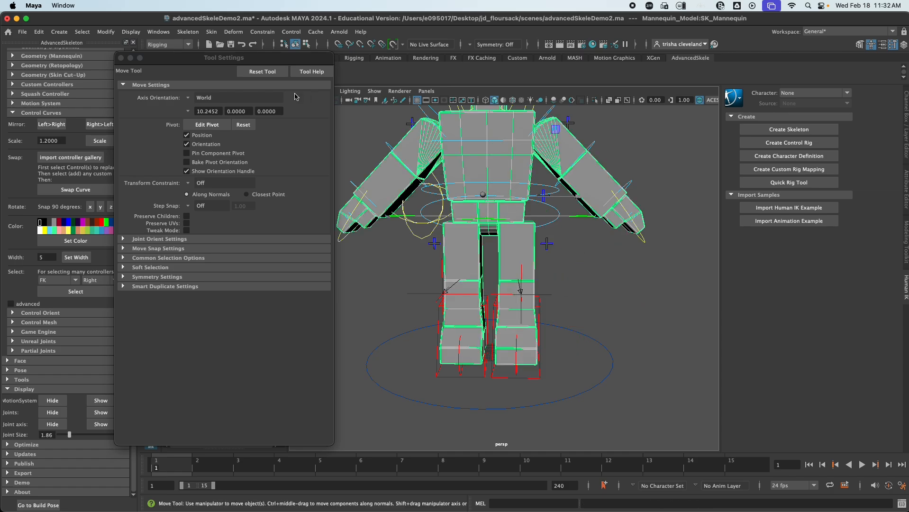
left_click(211, 32)
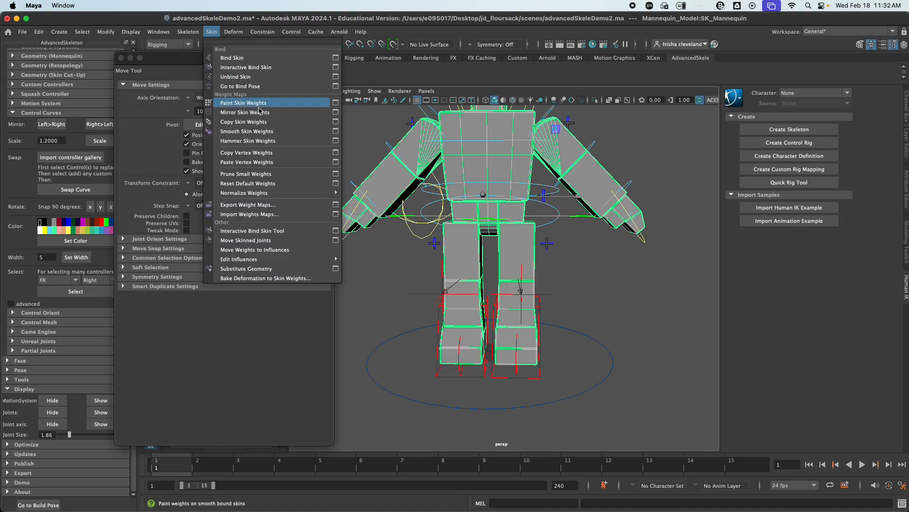
left_click(336, 103)
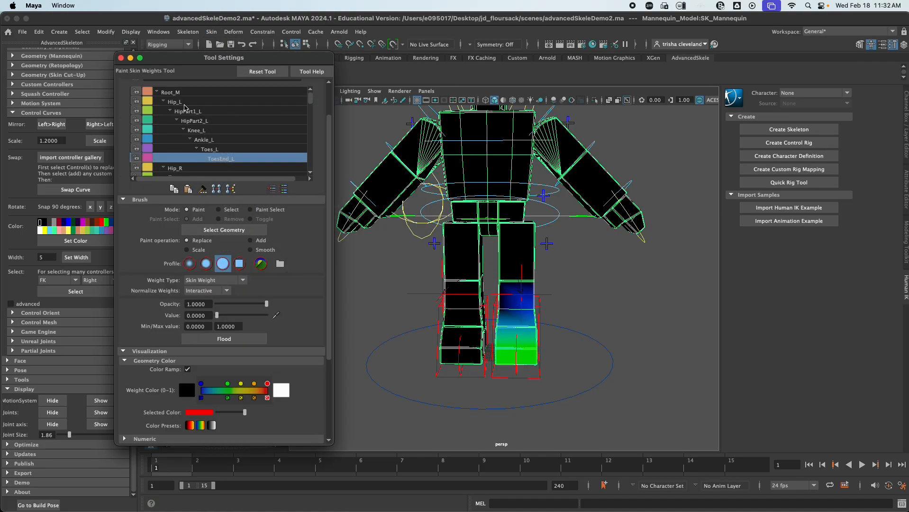
- Check the Hip_L and HipPart1_L influences for stray weights on the mannequin's right leg
left_click(184, 104)
left_click_drag(526, 223, 393, 239, "alt")
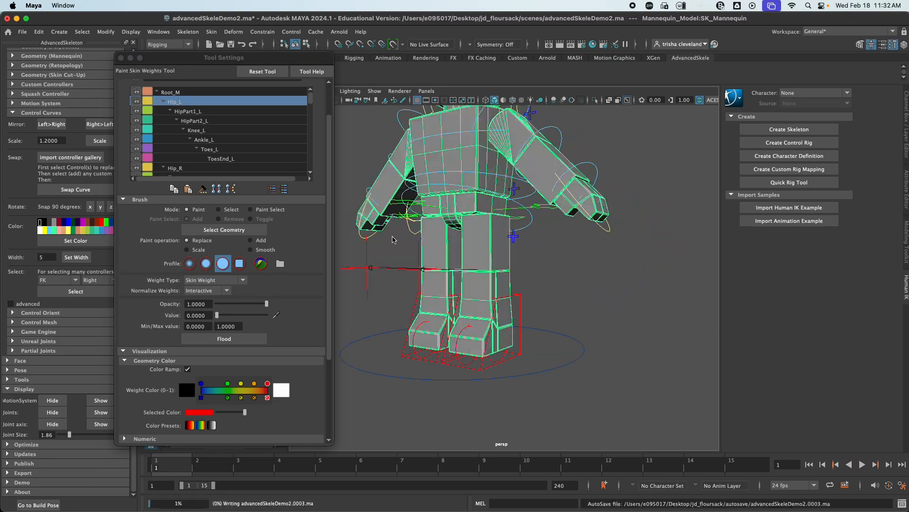
left_click(209, 112)
left_click_drag(471, 304, 450, 271, "alt")
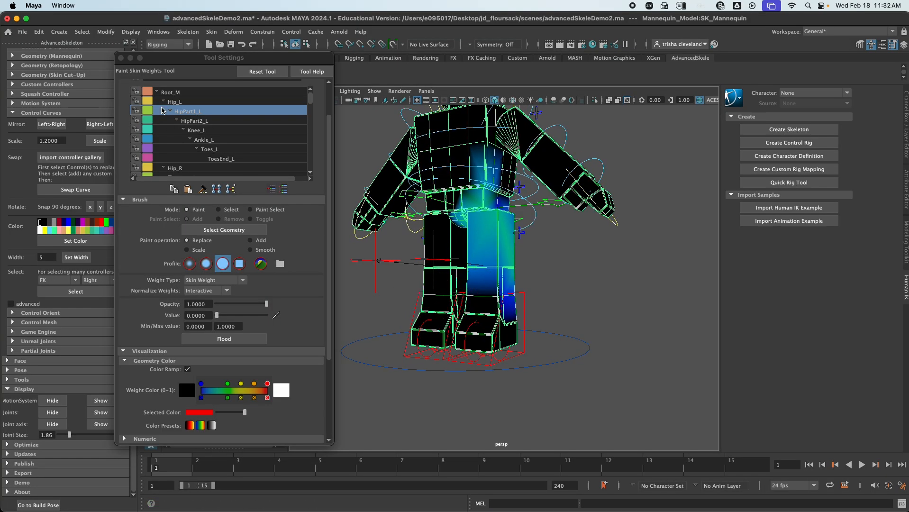
- Paint HipPart2_L's weight to 0 on the mannequin's right leg
left_click(190, 121)
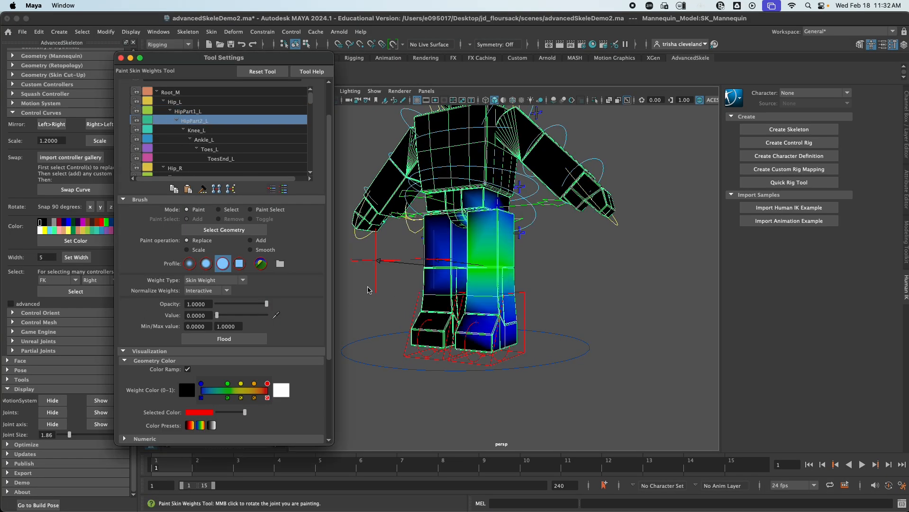
left_click_drag(410, 290, 469, 313, "alt")
scroll(469, 313, "up", 5)
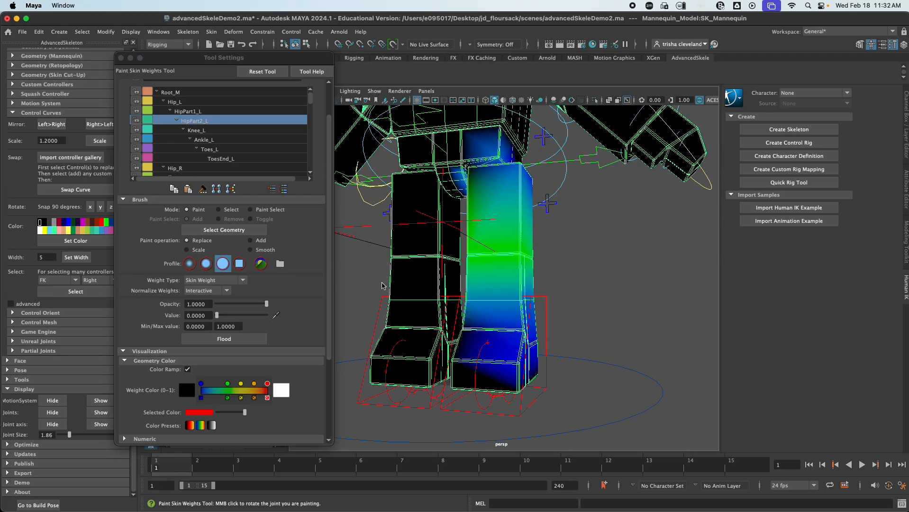
scroll(382, 285, "down", 5)
left_click_drag(382, 286, 457, 299, "alt")
- Leave weight painting, test the left leg's deformation by moving IKLeg_L outward and up, and undo the move
key("q")
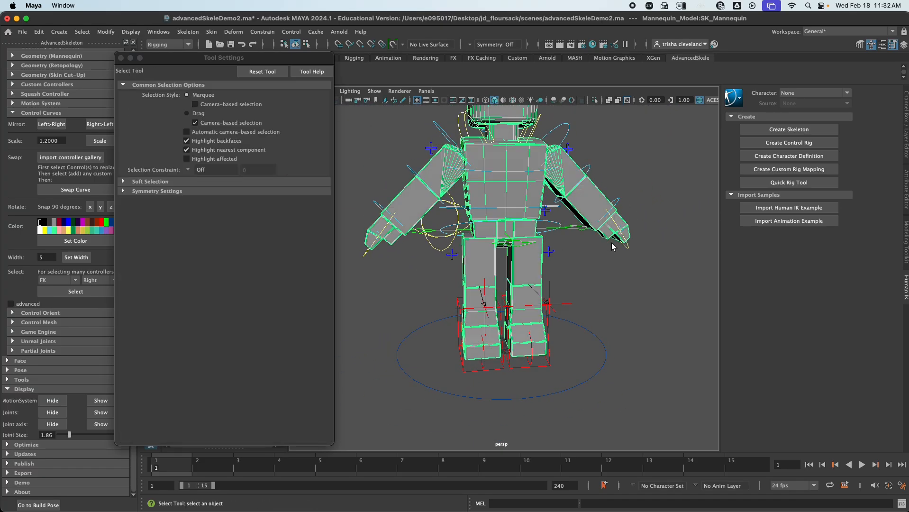
left_click(549, 370)
left_click(530, 351)
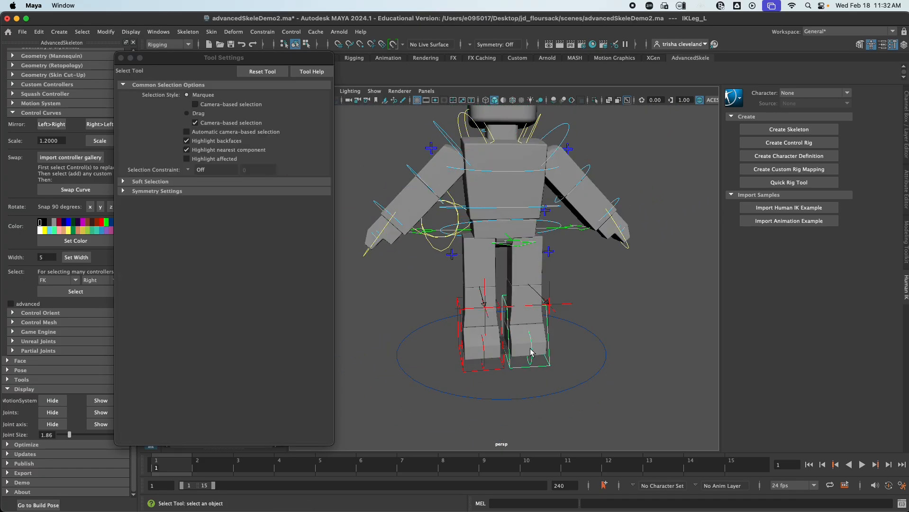
key("w")
left_click_drag(530, 325, 478, 317)
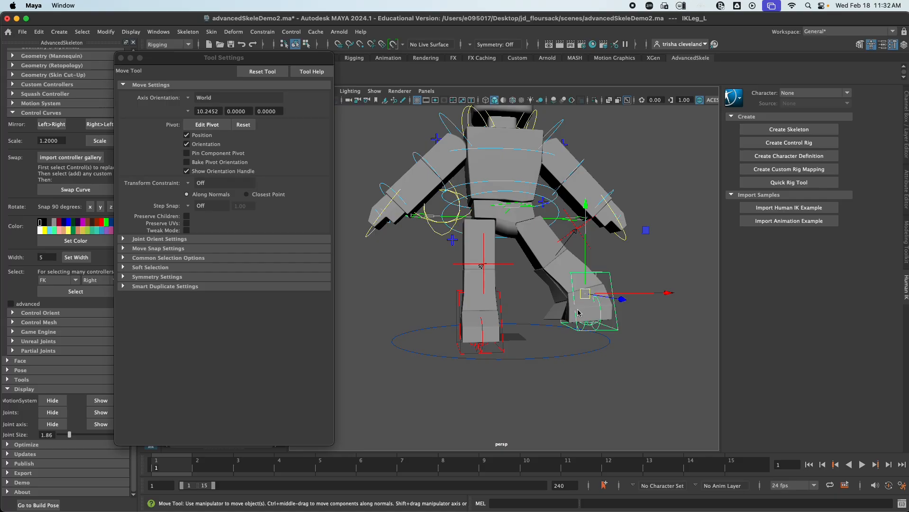
key("super+z")
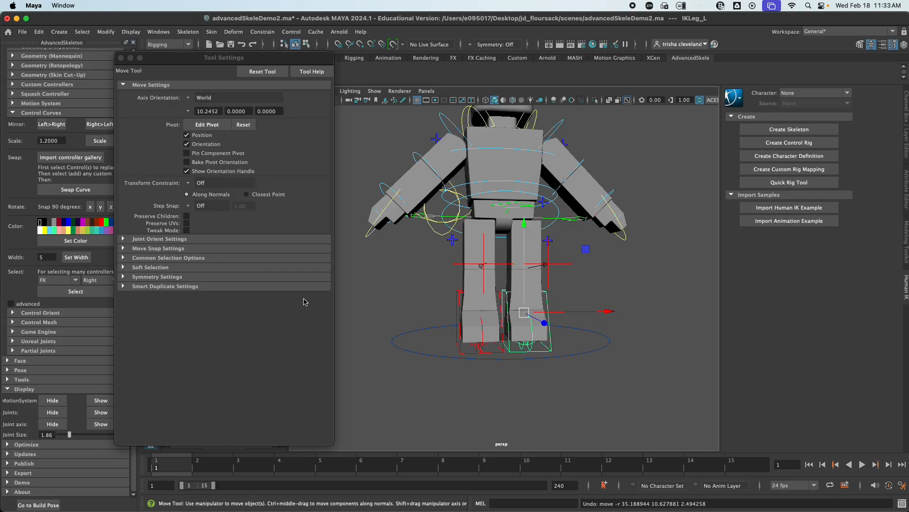
- Select the mannequin mesh and reopen the Paint Skin Weights tool with its settings
left_click(482, 176)
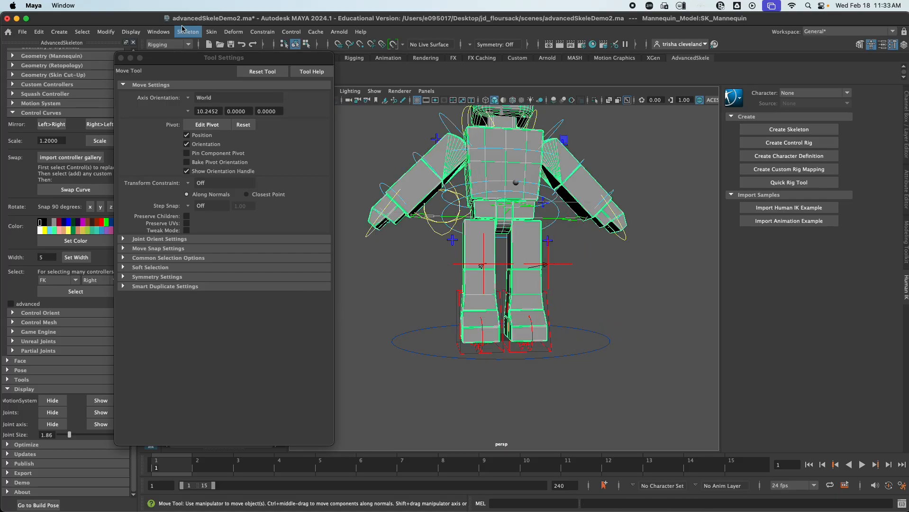
left_click(211, 31)
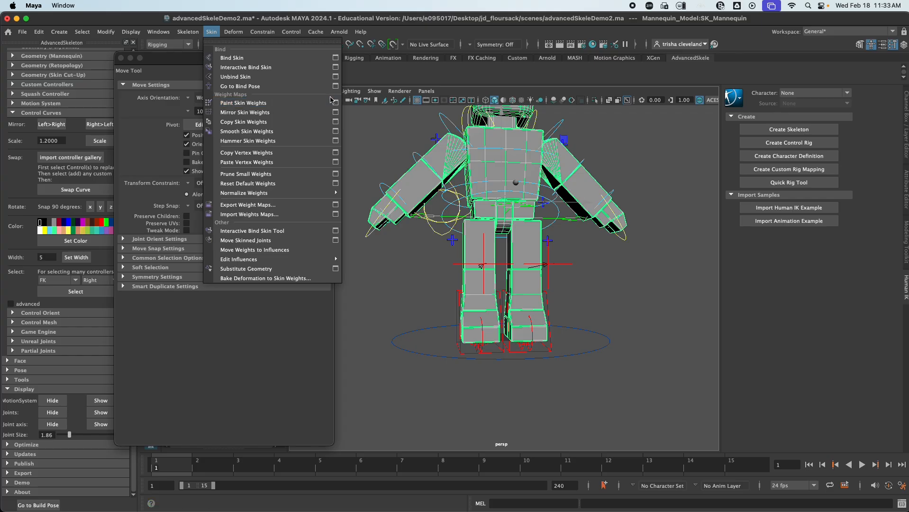
left_click(332, 102)
- Check the Hip_R and HipPart1_R influences, and paint HipPart2_R's weight to 0 on the left leg
scroll(209, 142, "down", 2)
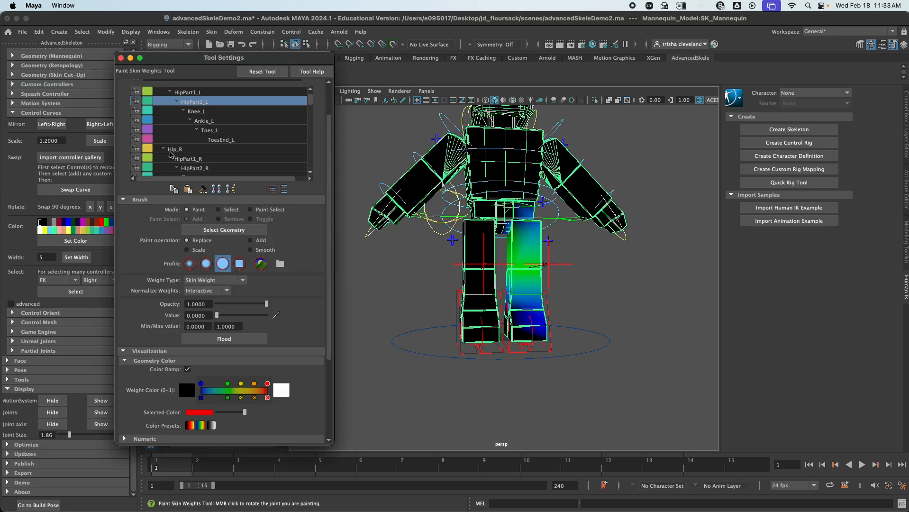
left_click(187, 149)
left_click(199, 159)
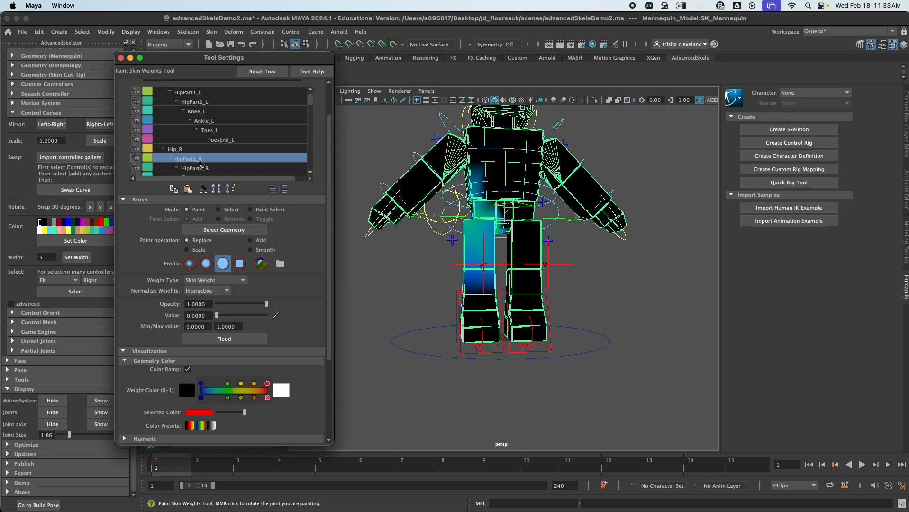
right_click_drag(491, 254, 563, 238, "alt")
left_click(195, 167)
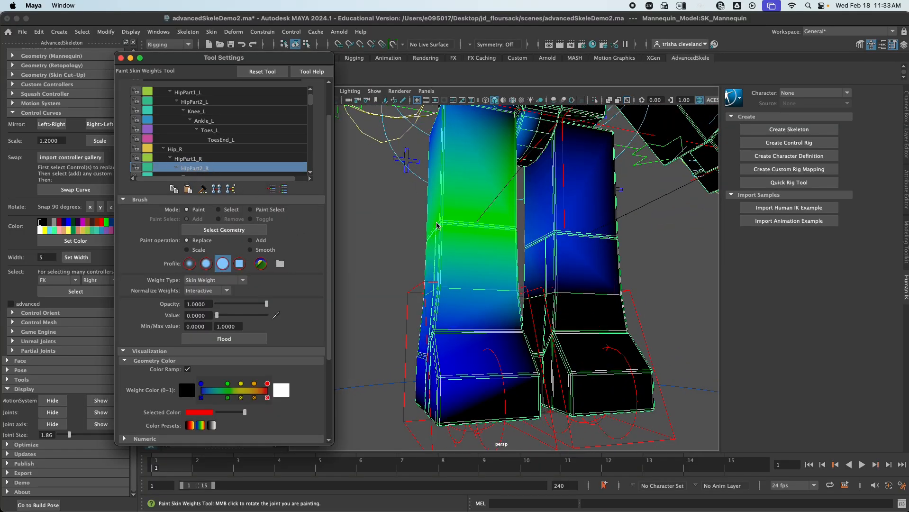
mouse_move(558, 203)
left_mouse_down()
mouse_move(567, 190)
mouse_move(604, 217)
mouse_move(537, 260)
mouse_move(541, 247)
mouse_move(497, 286)
left_mouse_up()
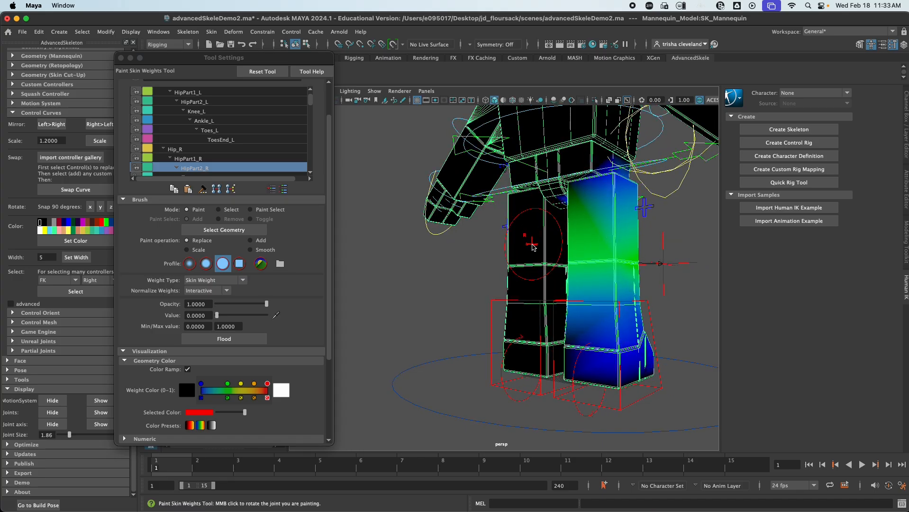
- Paint Knee_R's weight to 0 on the left leg, including the underside of the foot
left_click(200, 174)
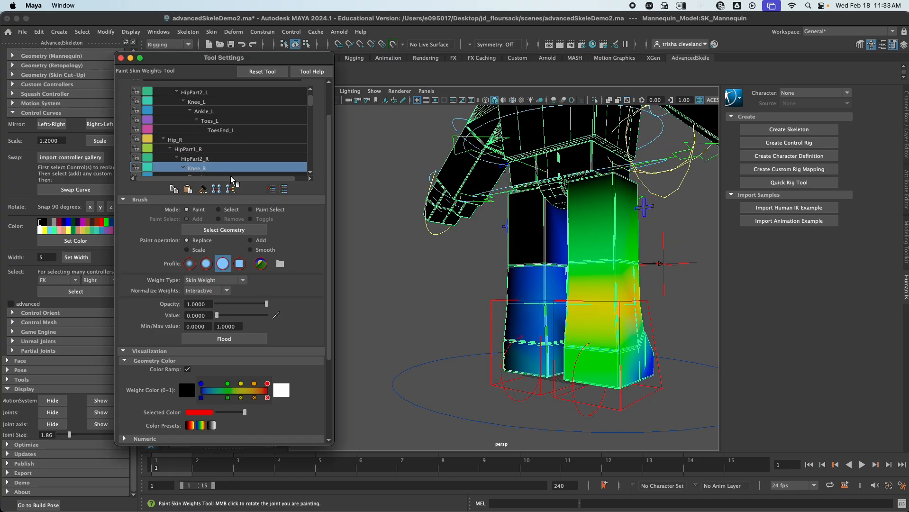
left_click_drag(527, 270, 519, 341)
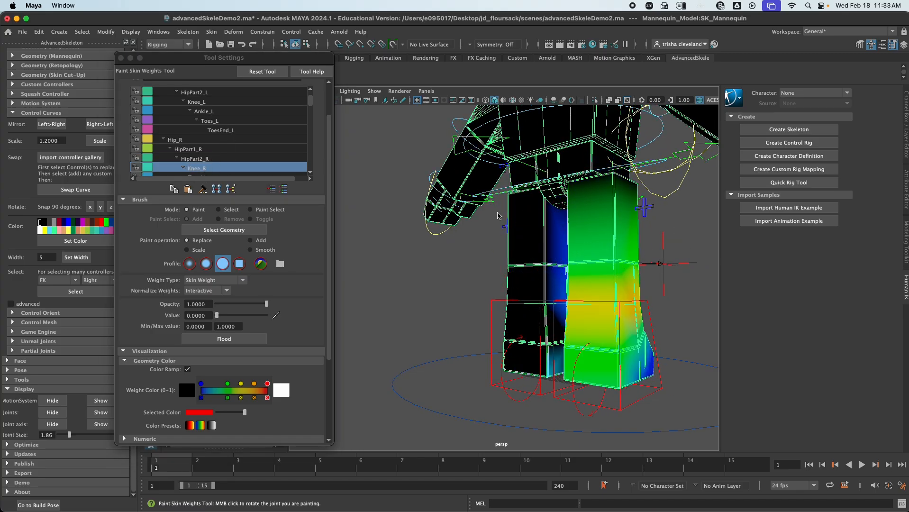
mouse_move(592, 277)
left_mouse_down("alt")
mouse_move(560, 279)
mouse_move(526, 386)
mouse_move(545, 337)
left_mouse_up("alt")
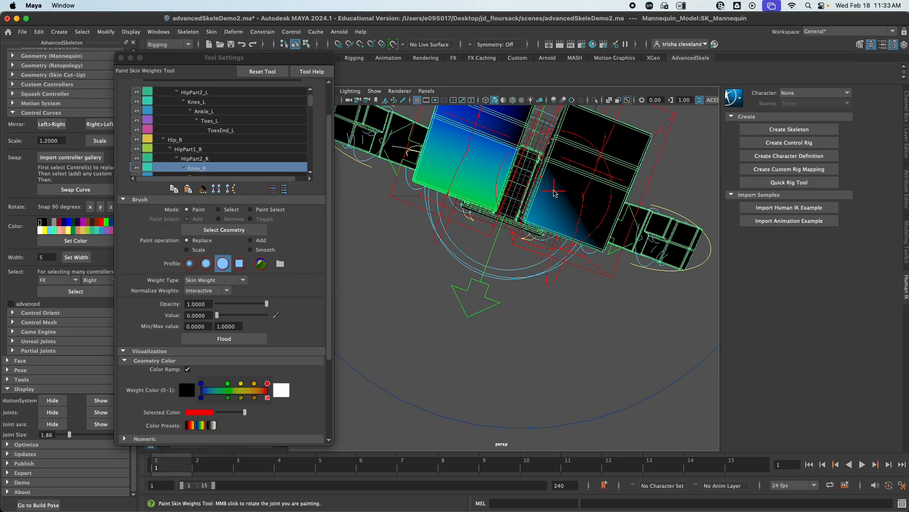
mouse_move(554, 193)
left_mouse_down()
mouse_move(547, 227)
mouse_move(601, 298)
mouse_move(584, 318)
mouse_move(739, 316)
left_mouse_up()
- Paint Ankle_R's weight to 0 on the left lower leg and foot, covering front and back
left_click(244, 158)
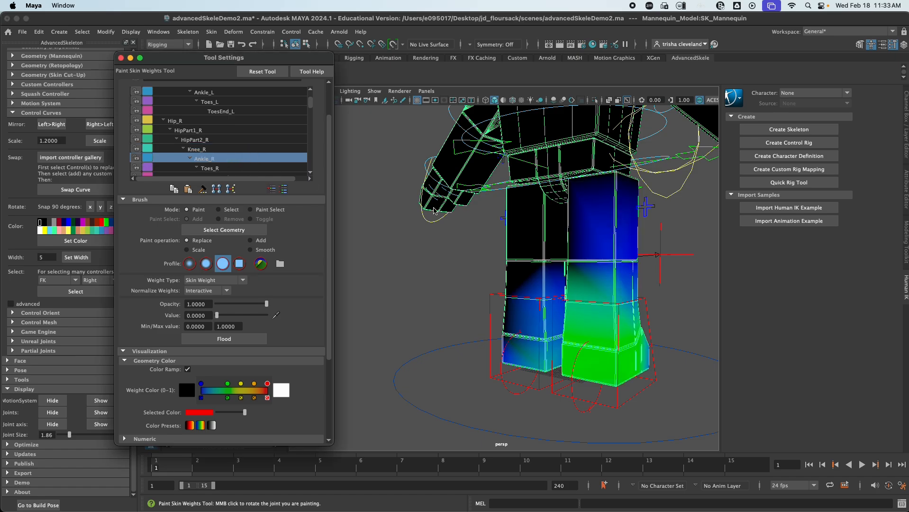
mouse_move(526, 300)
left_mouse_down()
mouse_move(518, 290)
mouse_move(520, 362)
mouse_move(545, 294)
mouse_move(551, 364)
mouse_move(446, 318)
mouse_move(403, 323)
left_mouse_up()
left_click_drag(581, 342, 516, 425)
mouse_move(554, 399)
left_mouse_down("alt")
mouse_move(574, 324)
mouse_move(553, 269)
mouse_move(546, 196)
mouse_move(479, 263)
mouse_move(519, 300)
mouse_move(521, 285)
left_mouse_up("alt")
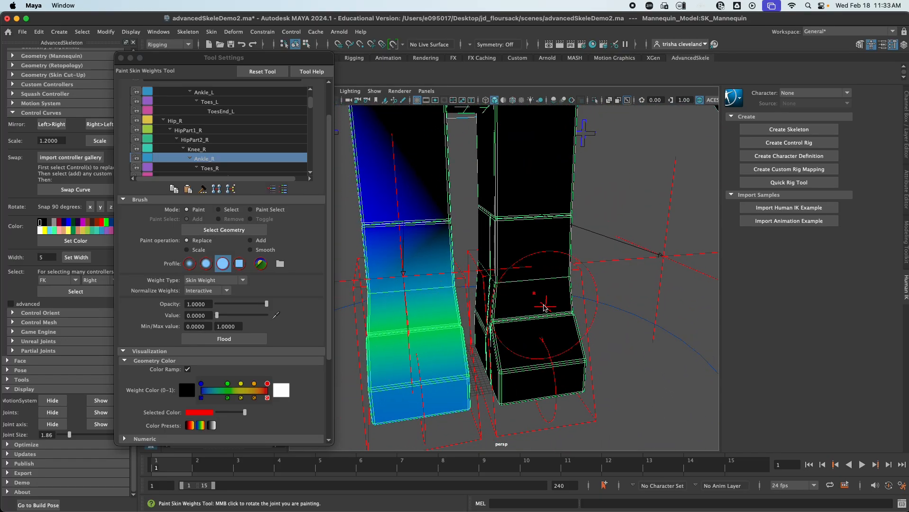
- Paint Toes_R's weight to 0 on the left foot
left_click(236, 168)
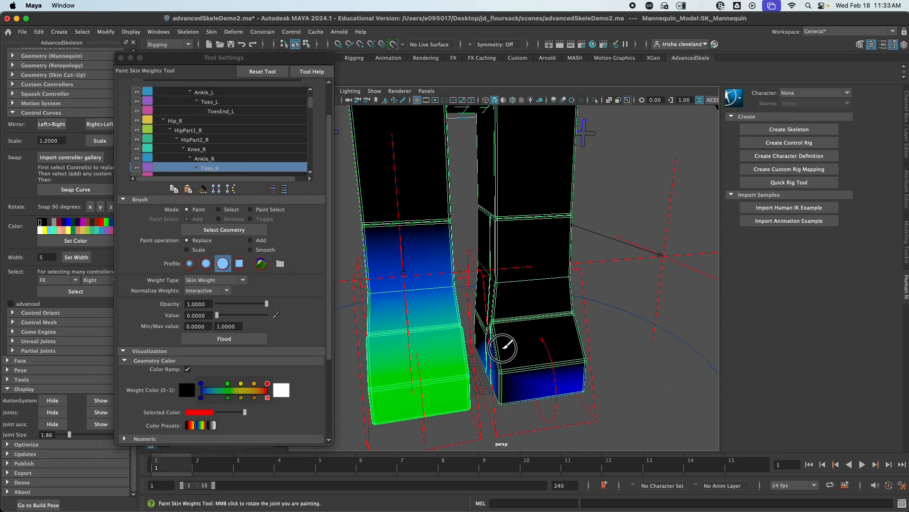
left_click_drag(526, 403, 578, 351, "alt")
right_click_drag(578, 351, 428, 275, "alt")
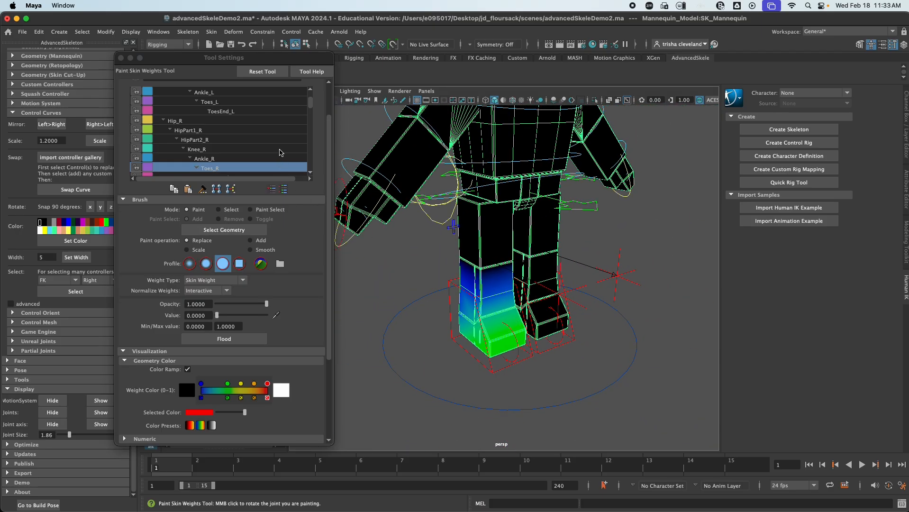
- Select the ToesEnd_R influence and check its weights on both feet
scroll(277, 152, "down", 2)
left_click(230, 159)
mouse_move(544, 337)
left_mouse_down("alt")
mouse_move(511, 279)
mouse_move(398, 286)
mouse_move(375, 302)
mouse_move(506, 329)
mouse_move(493, 317)
left_mouse_up("alt")
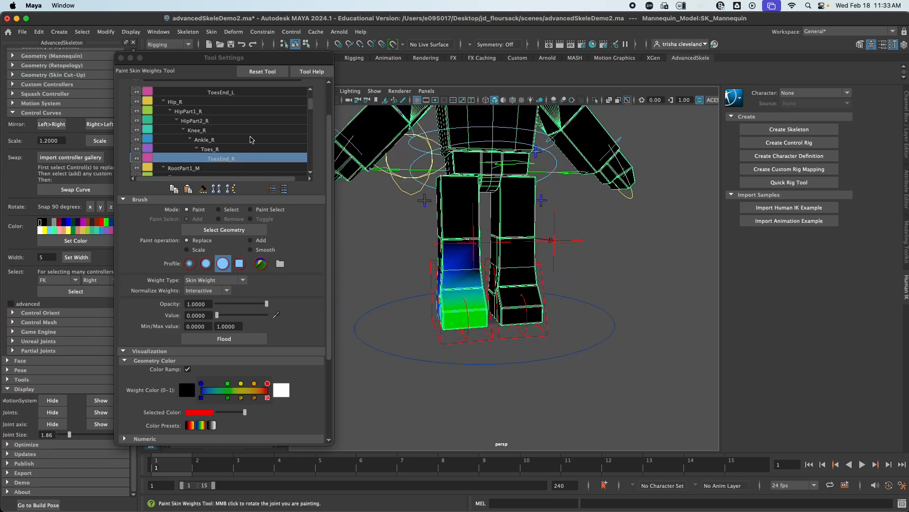
scroll(250, 139, "up", 4)
scroll(250, 136, "down", 3)
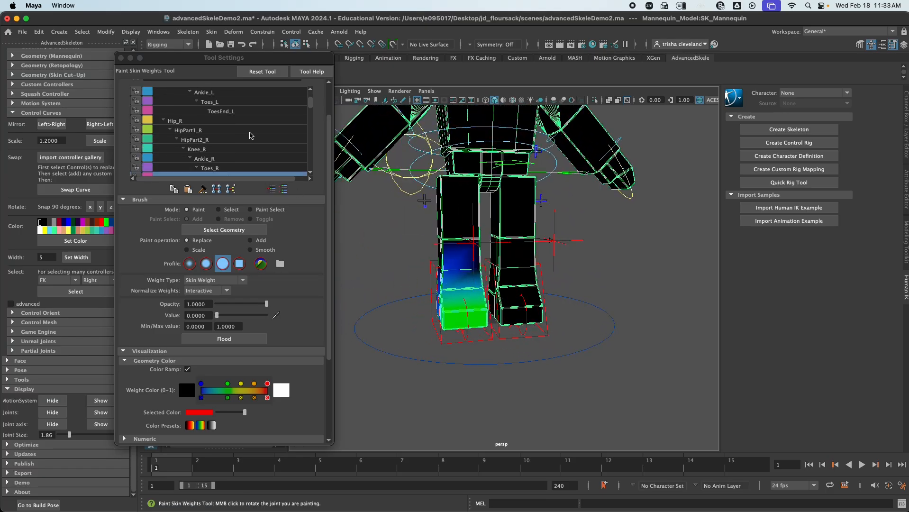
scroll(218, 146, "down", 2)
- Examine the weight distribution of the RootPart1_M, Spine1_M and Chest_M influences on the torso and legs
left_click(216, 159)
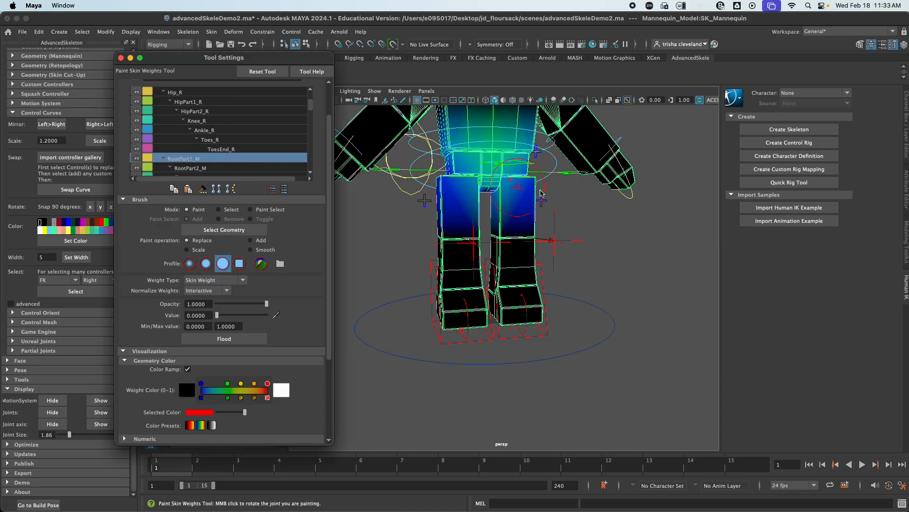
scroll(216, 164, "down", 2)
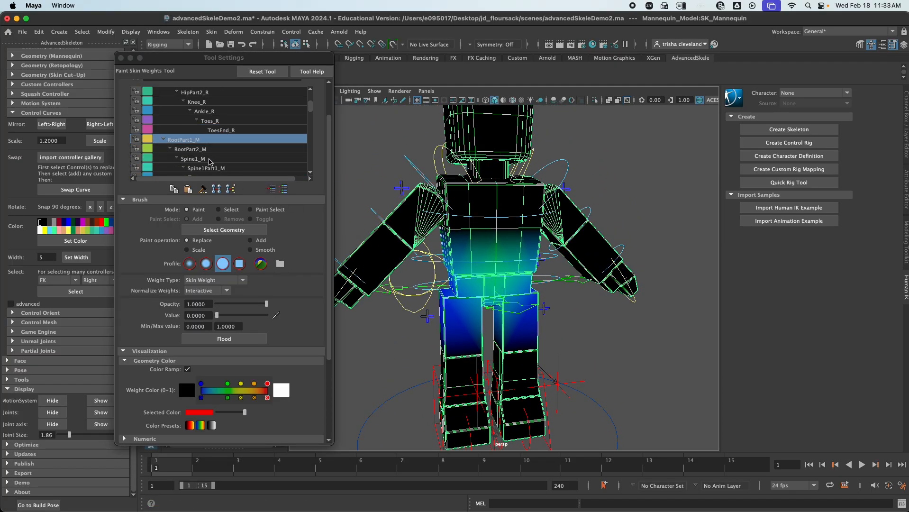
left_click(207, 159)
left_click_drag(417, 265, 443, 249, "alt")
scroll(207, 158, "down", 4)
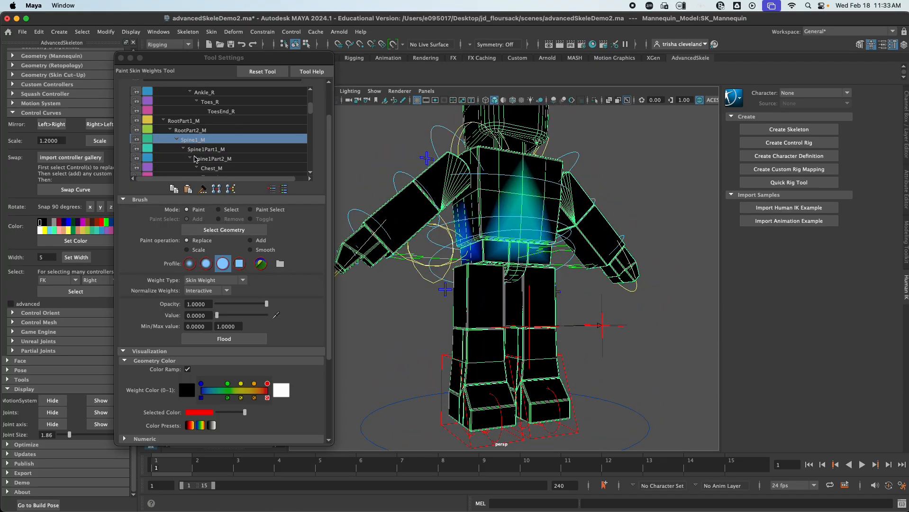
left_click(215, 149)
scroll(219, 150, "down", 3)
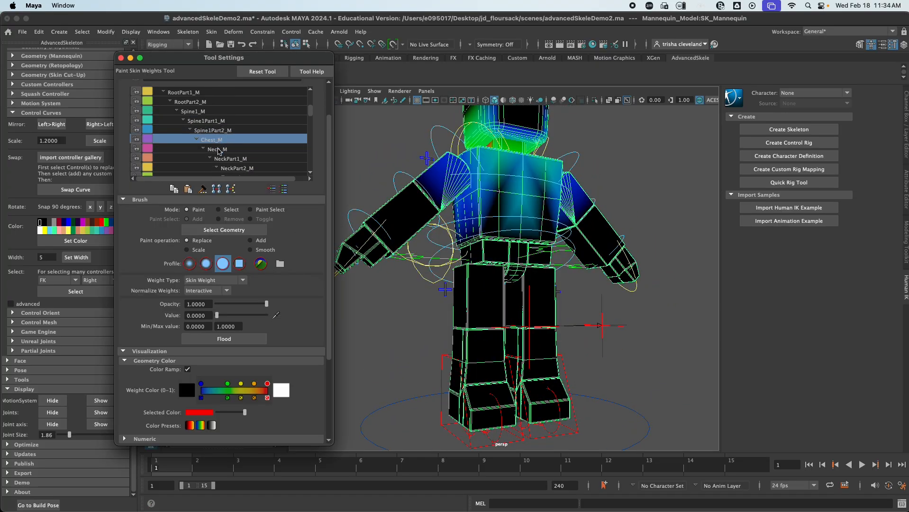
- Try painting Scapula_L's weight to 0 on the chest, neck and head, and undo the strokes
scroll(264, 145, "down", 10)
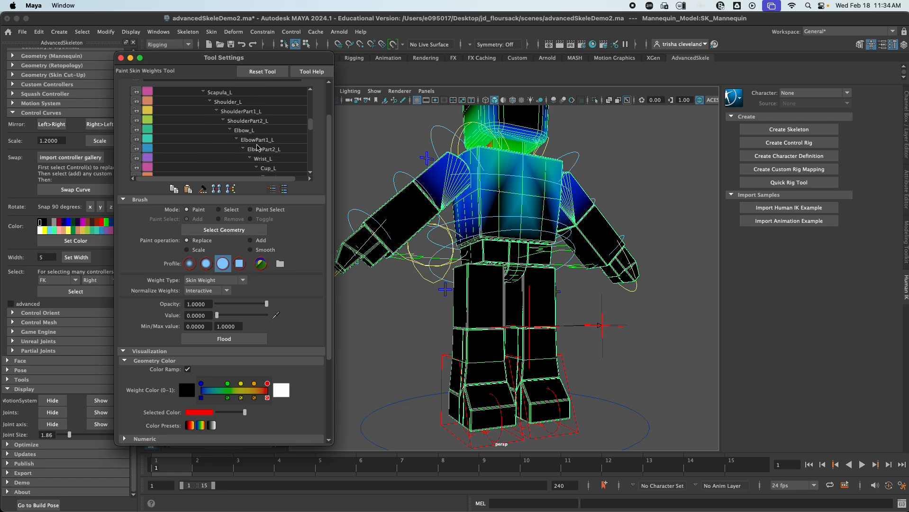
scroll(256, 147, "up", 11)
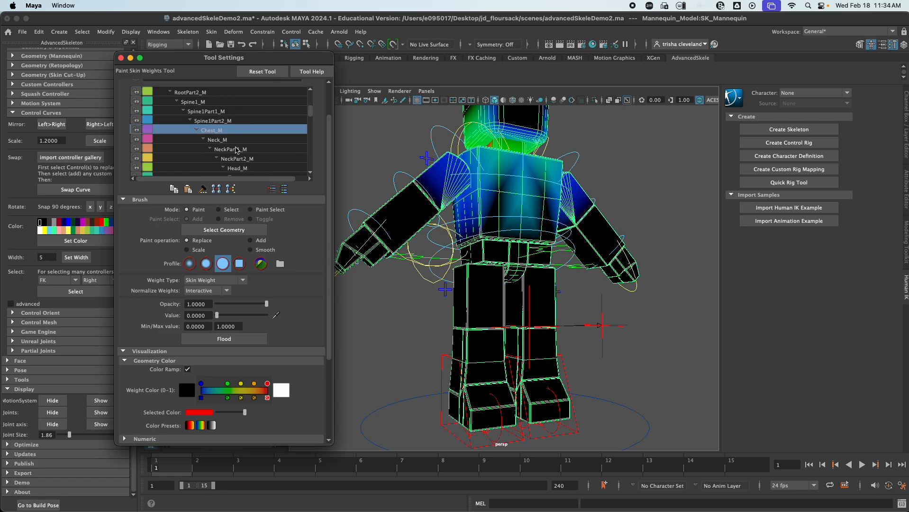
scroll(236, 150, "down", 6)
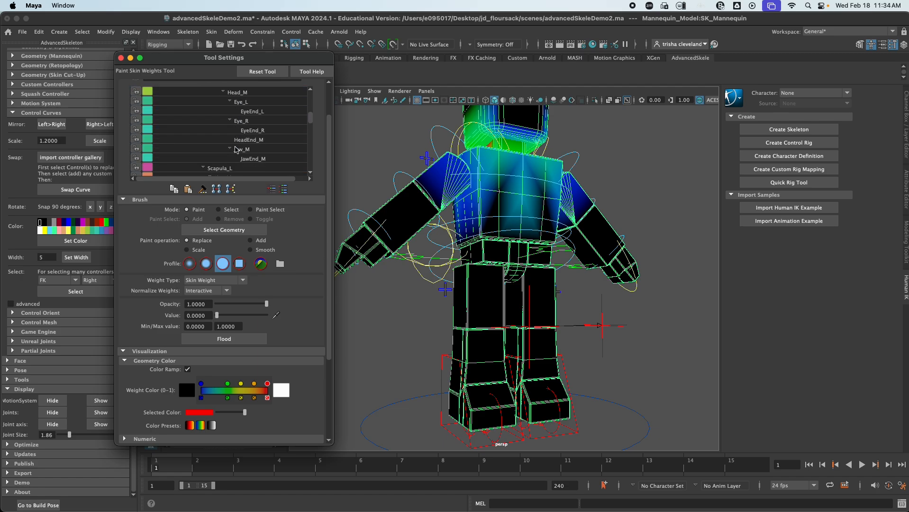
left_click(228, 140)
left_click_drag(585, 197, 462, 245, "alt")
mouse_move(407, 198)
left_mouse_down()
mouse_move(483, 251)
mouse_move(431, 194)
mouse_move(447, 142)
left_mouse_up()
mouse_move(503, 153)
left_mouse_down("alt")
mouse_move(516, 141)
mouse_move(510, 212)
mouse_move(661, 200)
left_mouse_up("alt")
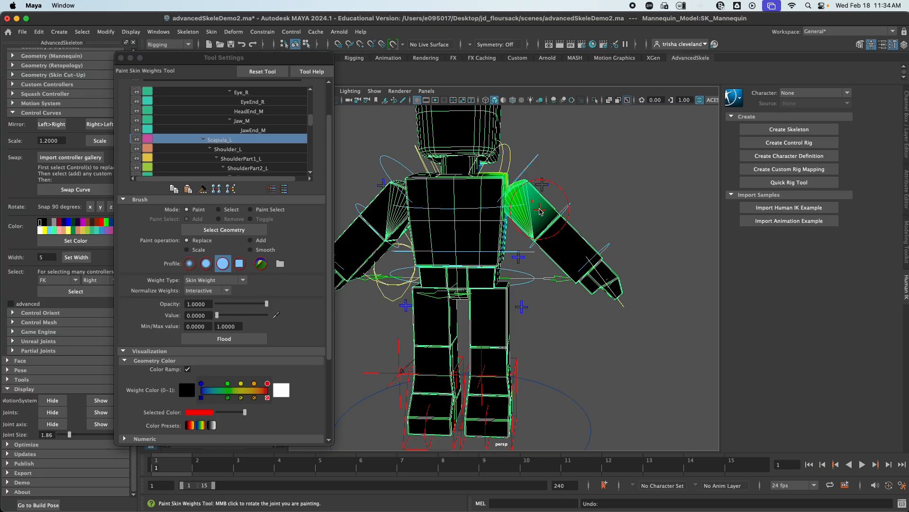
key("z")
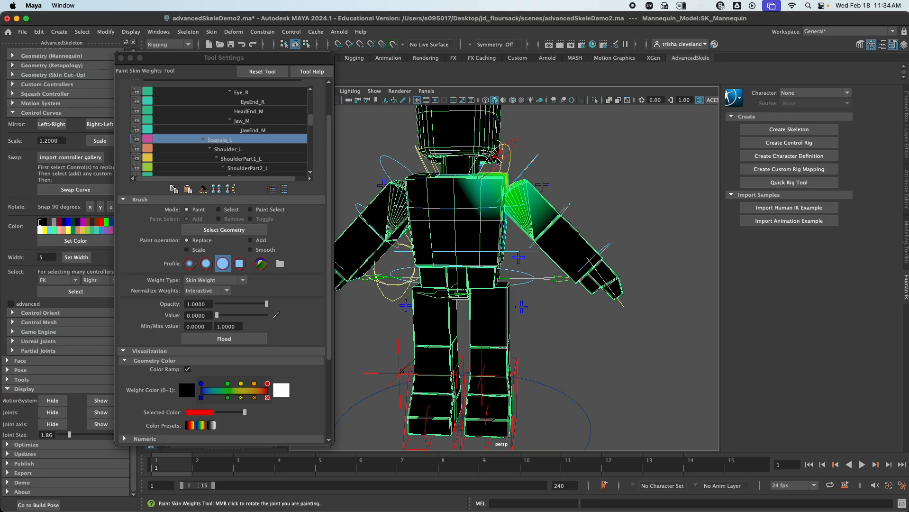
left_click_drag(498, 161, 423, 175, "alt")
key("z")
key("z")
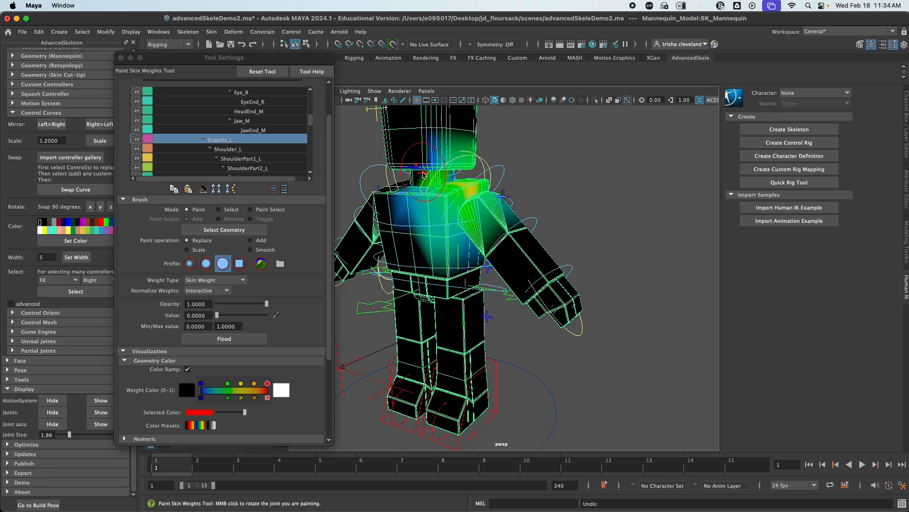
- Examine the weight distribution of the Shoulder_L, ShoulderPart1_L, ShoulderPart2_L and Elbow_L influences on the torso and left arm
left_click(248, 148)
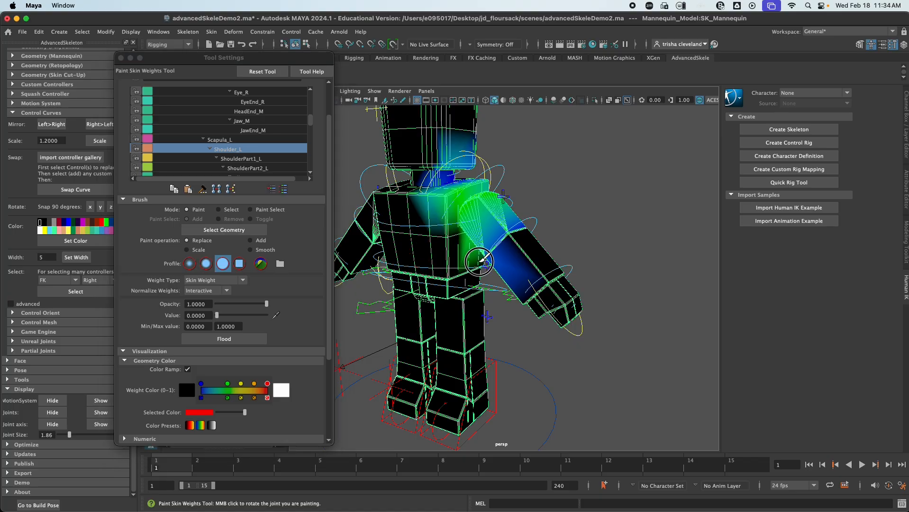
mouse_move(418, 221)
left_mouse_down()
mouse_move(454, 162)
mouse_move(488, 163)
left_mouse_up()
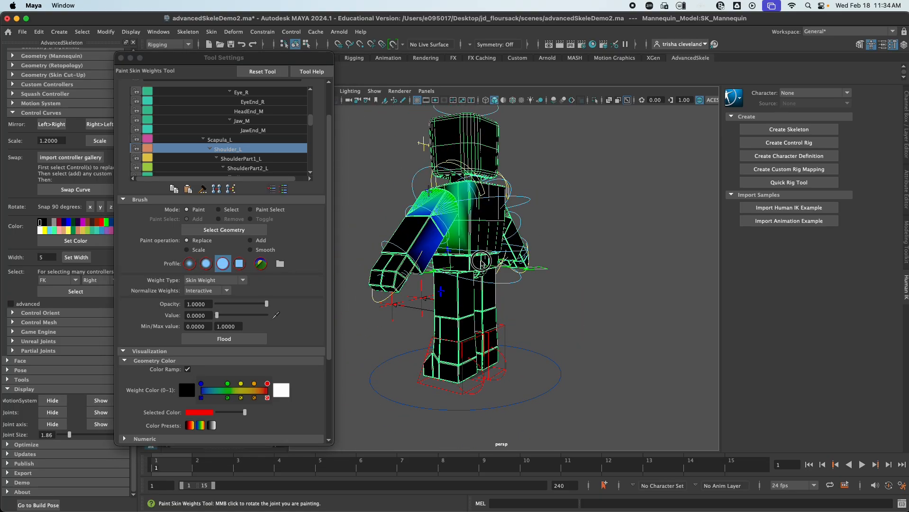
left_click(250, 162)
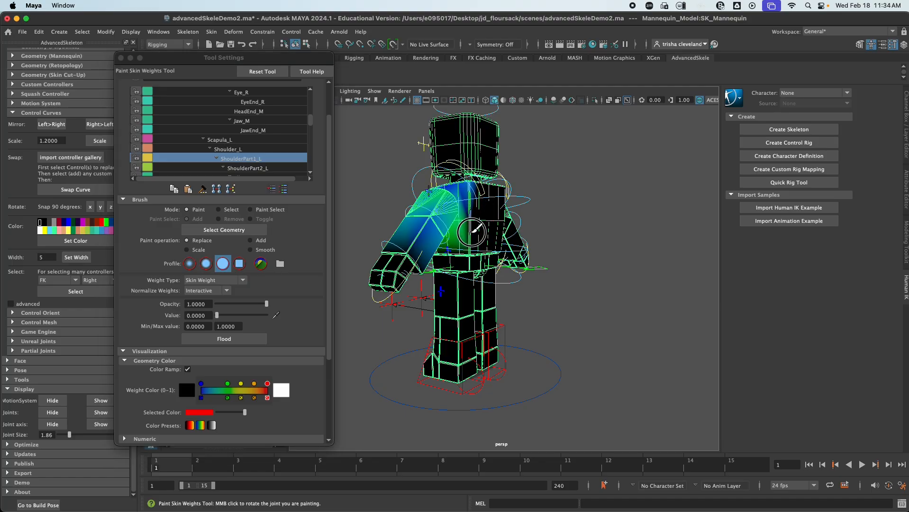
left_click_drag(467, 260, 488, 266, "alt")
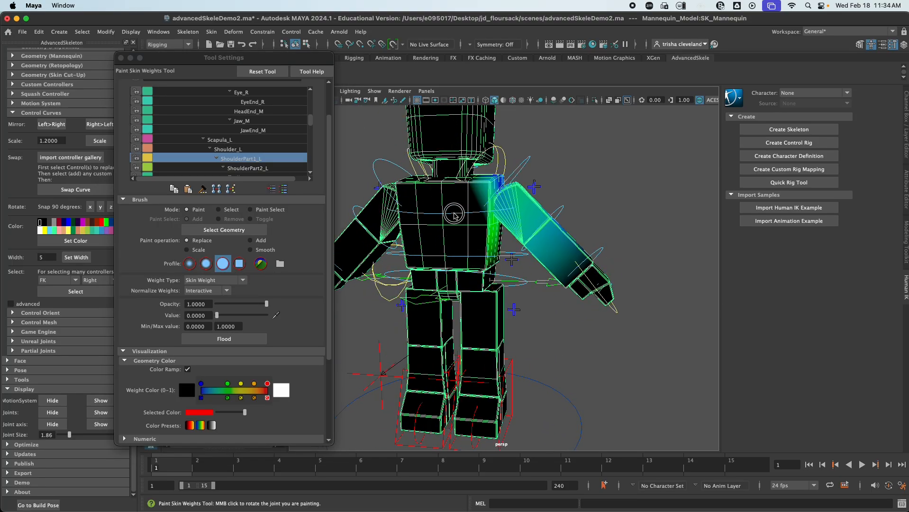
scroll(225, 132, "down", 2)
left_click(244, 159)
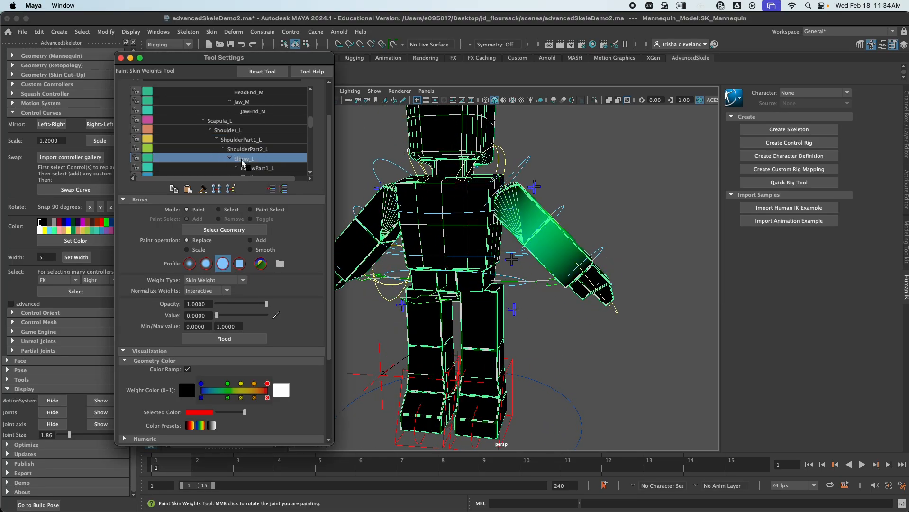
mouse_move(358, 190)
left_mouse_down("alt")
mouse_move(368, 179)
mouse_move(346, 195)
left_mouse_up("alt")
left_click(267, 149)
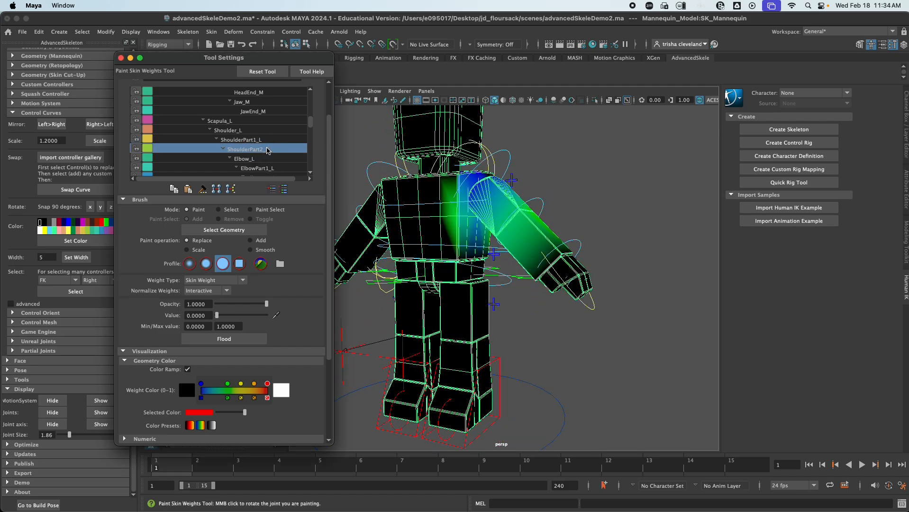
- Examine the weights of the Wrist_L, Cup_L, pinky and ring finger influences on the left forearm and hand
scroll(256, 166, "down", 3)
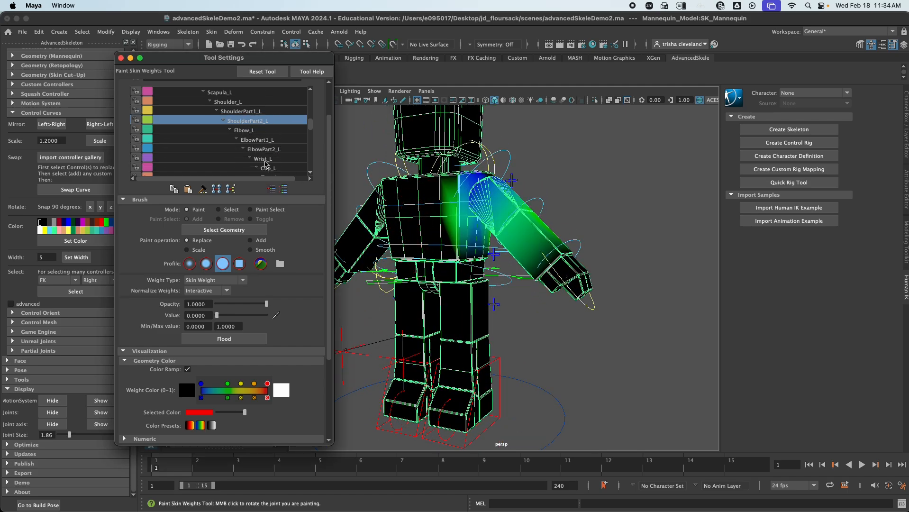
left_click(265, 161)
left_click(268, 169)
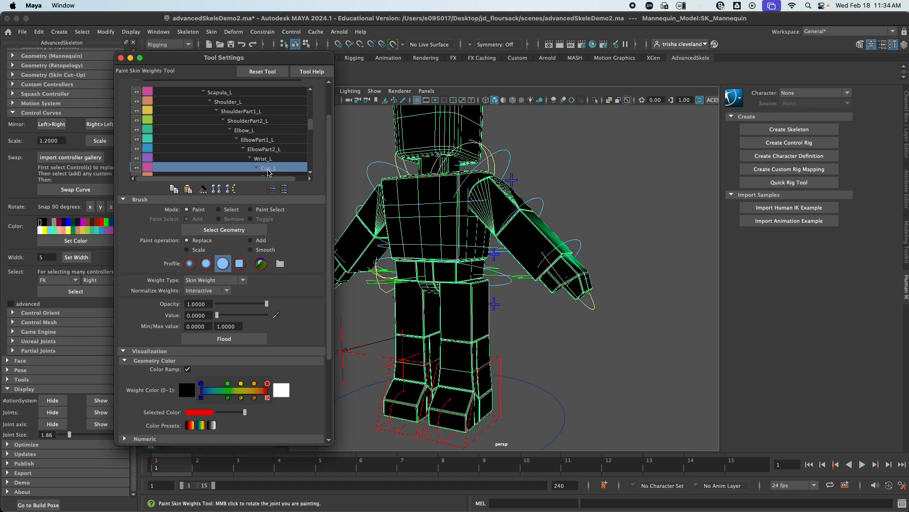
scroll(267, 172, "down", 3)
left_click(285, 149)
left_click(292, 168)
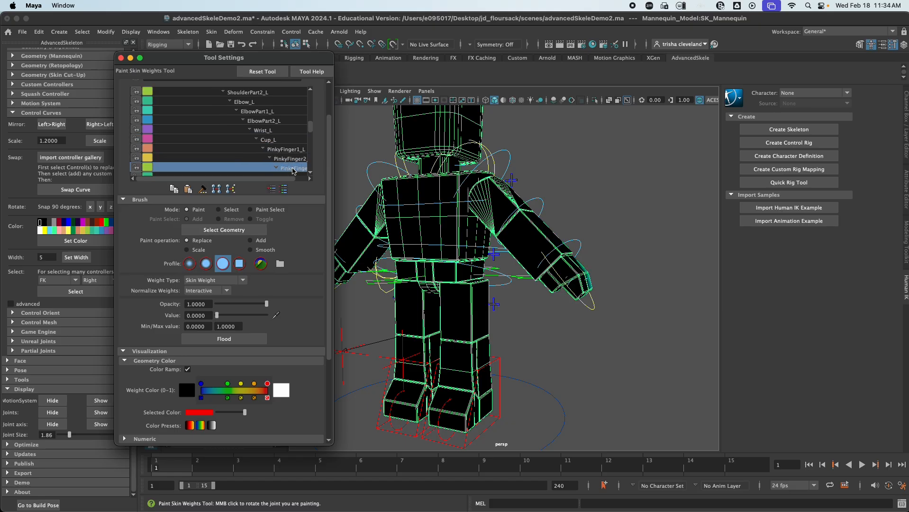
scroll(287, 158, "down", 3)
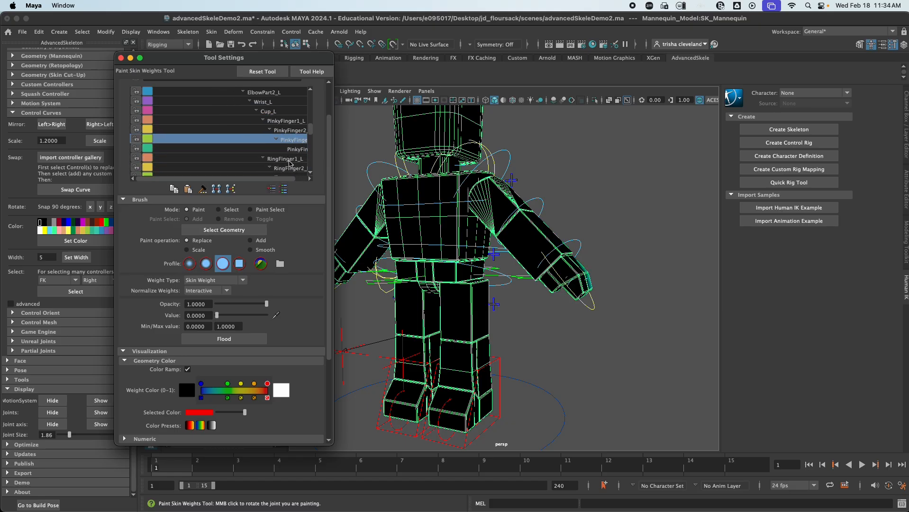
left_click(291, 175)
- Leave the Paint Skin Weights tool, return the mannequin mesh to Object Mode and deselect it
key("q")
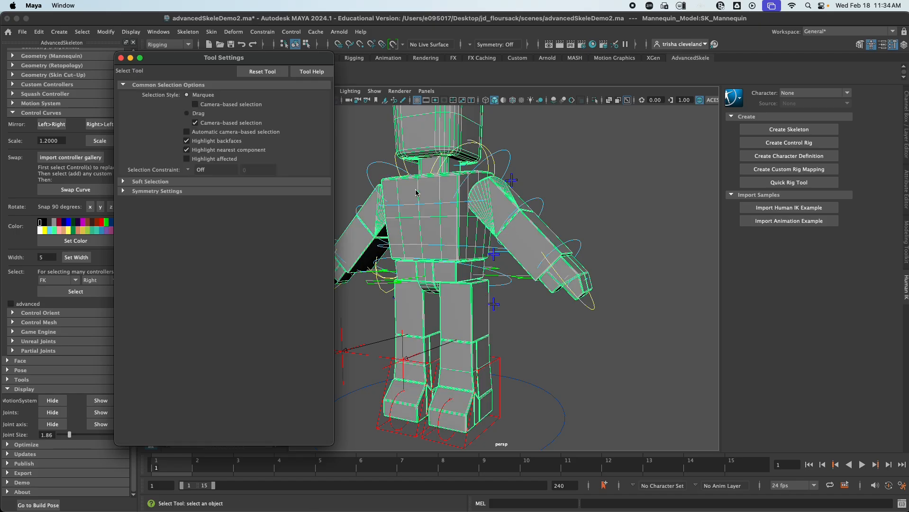
left_click_drag(459, 211, 500, 217, "alt")
right_click_drag(499, 217, 550, 203)
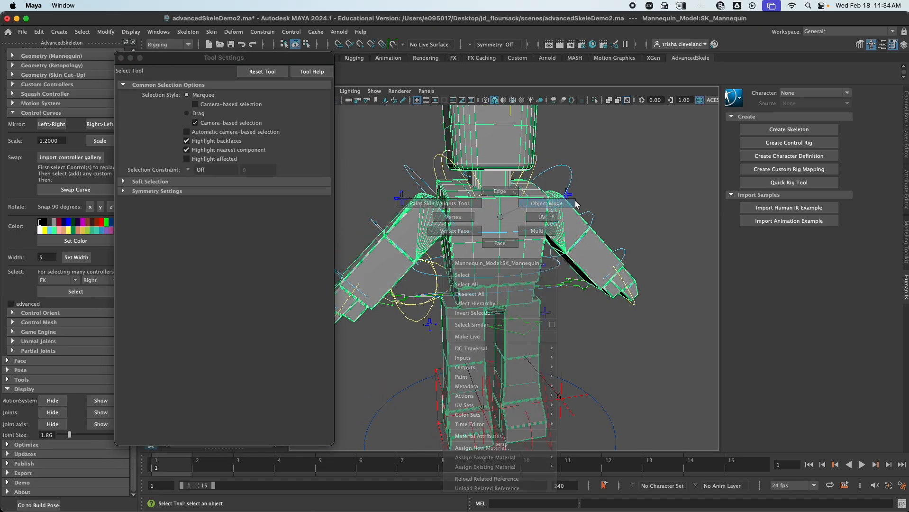
left_click(626, 204)
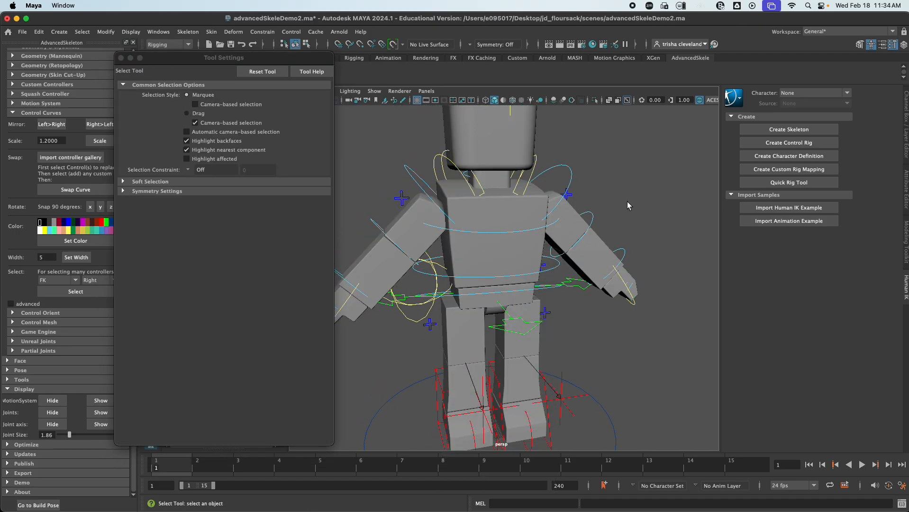
- Test the left arm's deformation by rotating the FKShoulder_L control about -53° in Y, and undo the rotation
left_click(571, 174)
key("e")
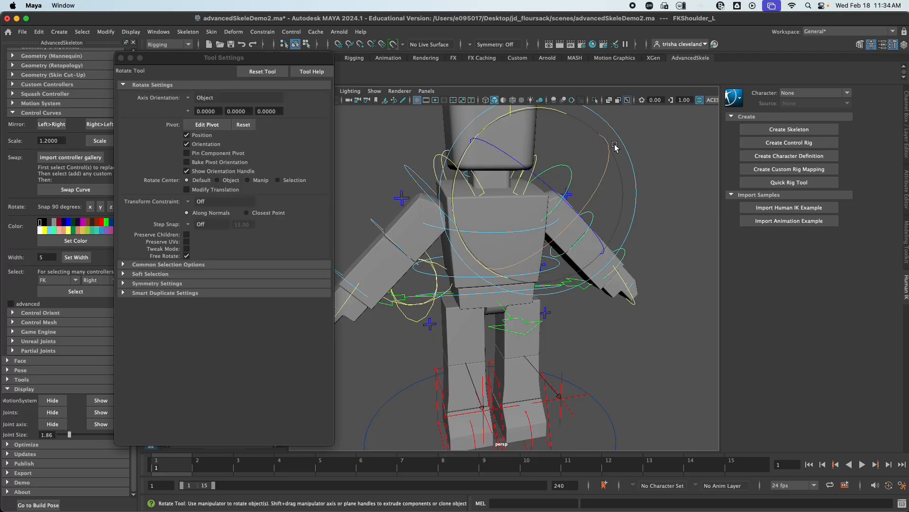
left_click_drag(566, 122, 491, 145)
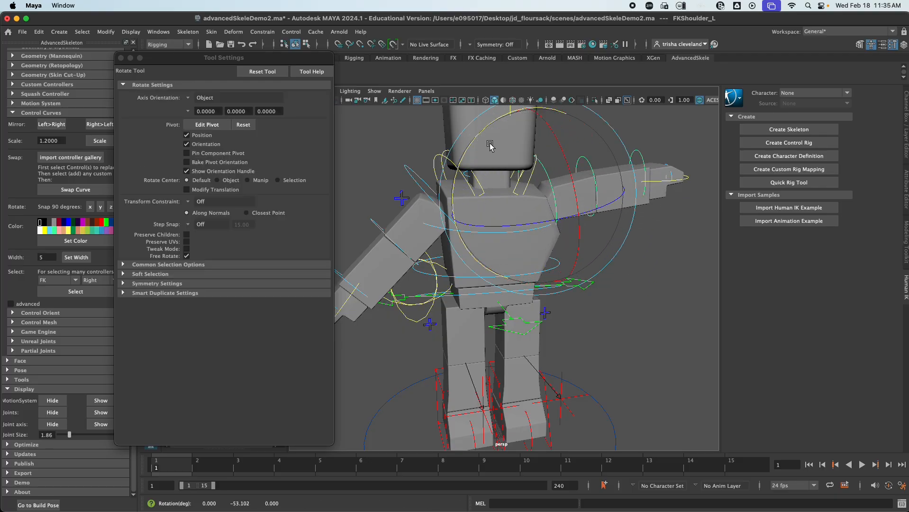
key("super+z")
left_click(670, 236)
right_click_drag(669, 236, 521, 241, "alt")
left_click_drag(521, 240, 550, 249, "alt")
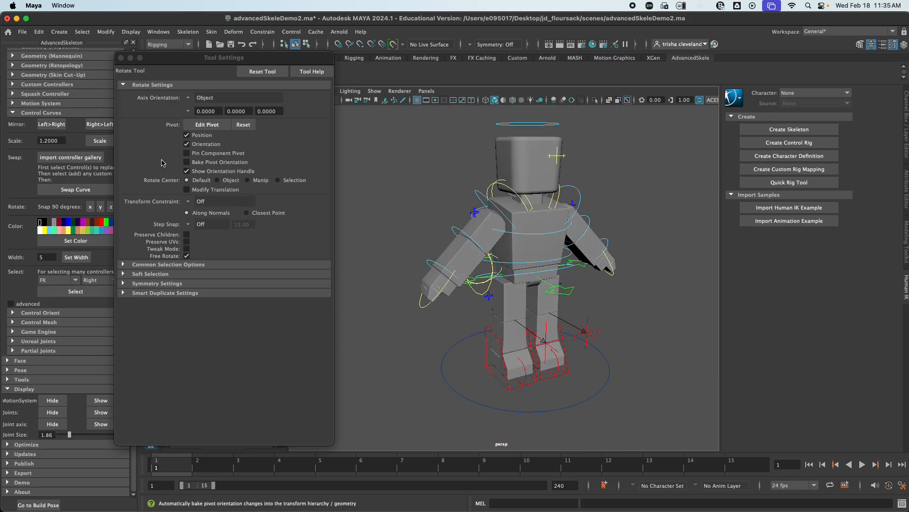
- Select the mannequin mesh, mirror its skin weights and deselect the mesh
left_click(516, 181)
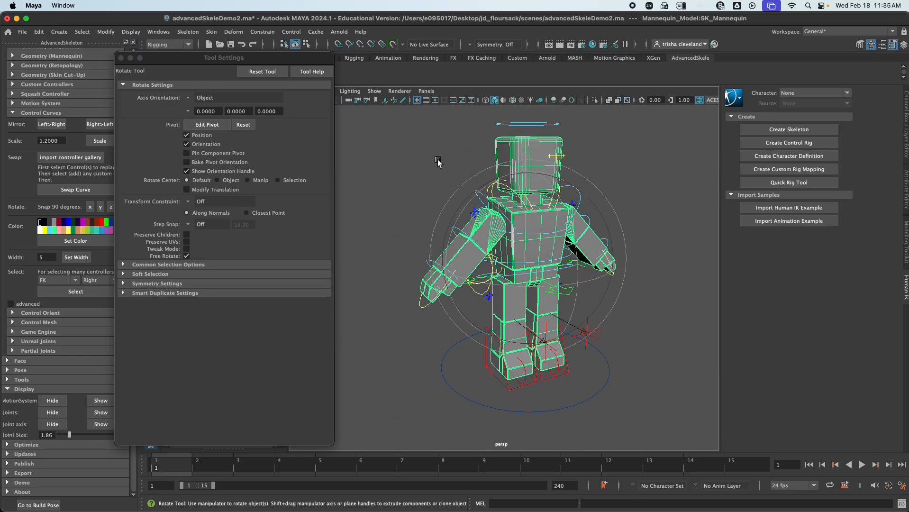
left_click(212, 32)
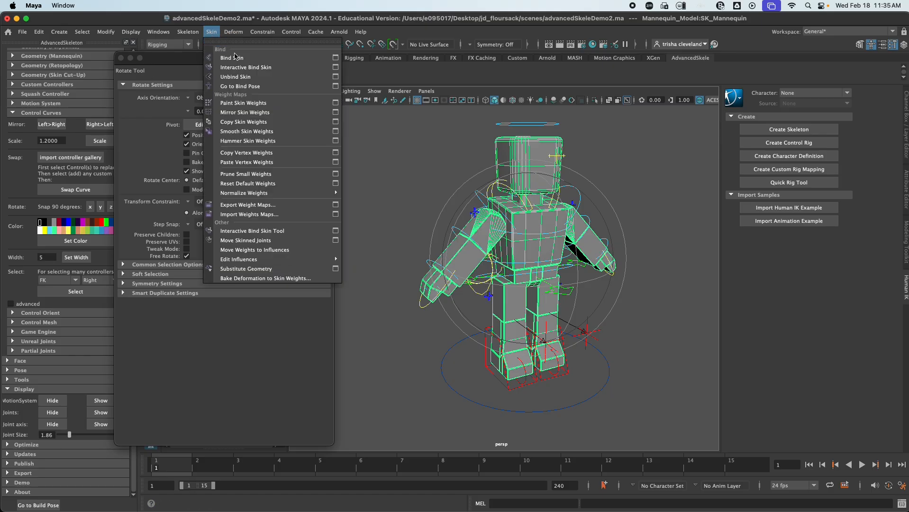
left_click(274, 116)
left_click(427, 323)
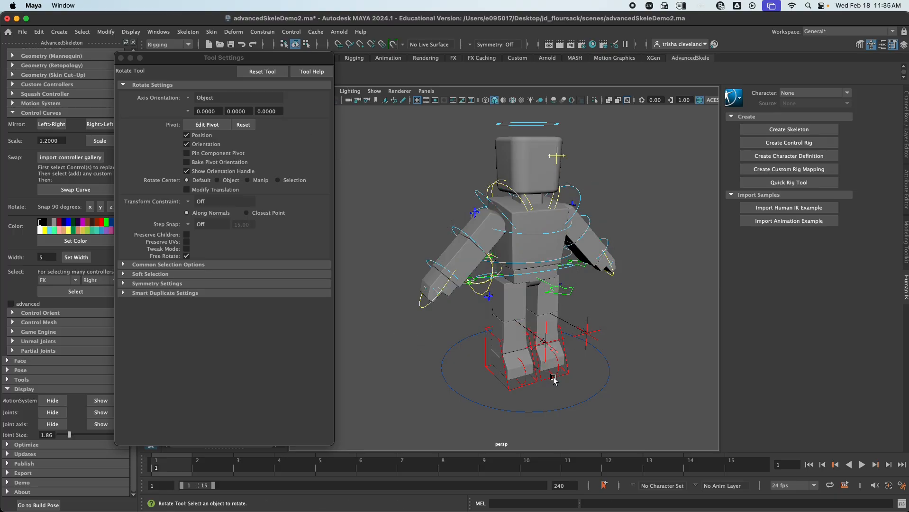
- Test the left leg's deformation by lifting the IKLeg_L control outward, and undo the move
left_click(563, 369)
key("w")
left_click_drag(571, 372, 501, 381, "alt")
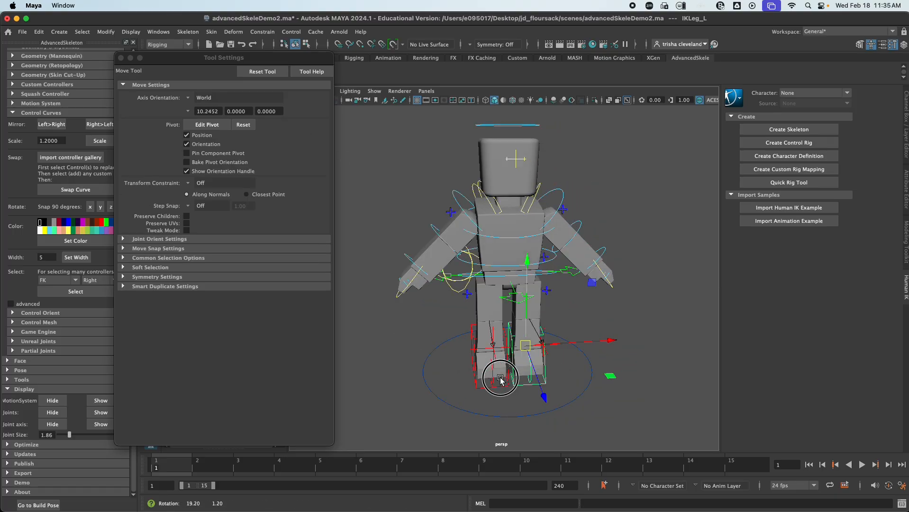
left_click_drag(524, 344, 540, 323)
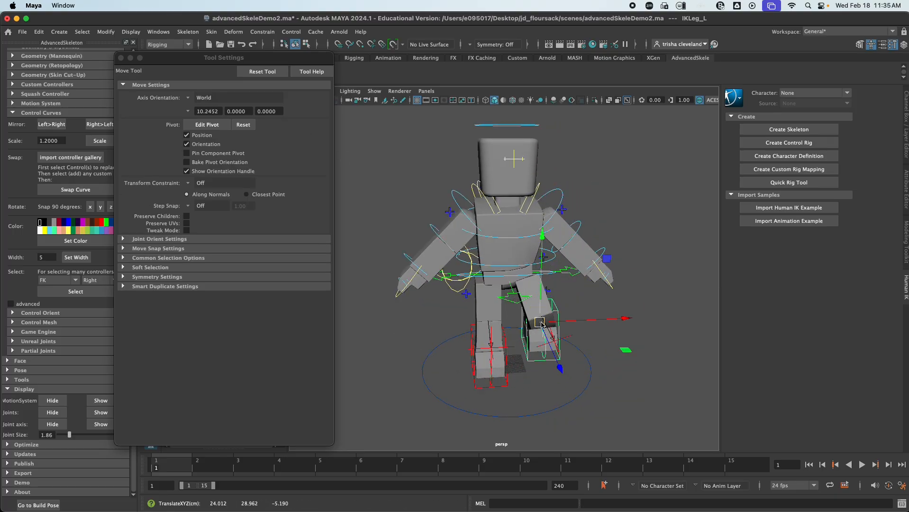
key("z")
- Test the right arm's deformation by rotating the FKShoulder_R control about -12° in Y, and undo the rotation
left_click(453, 196)
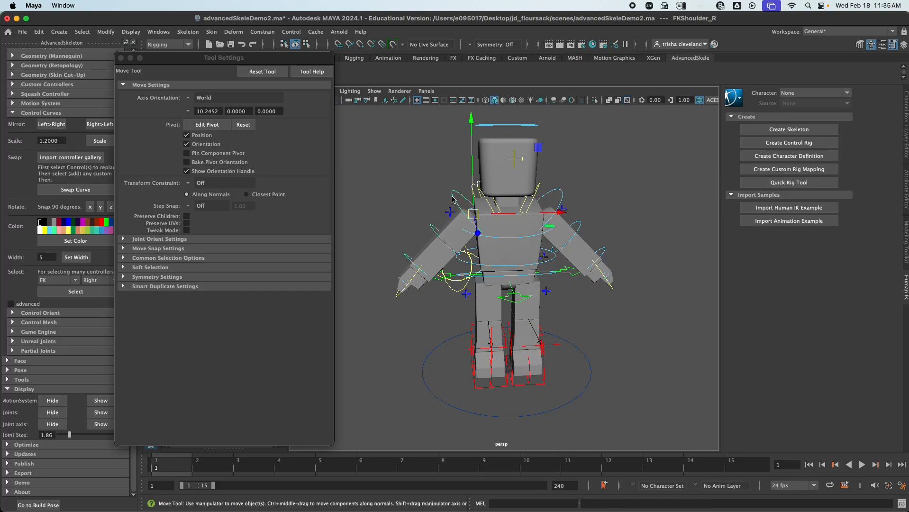
key("r")
key("e")
mouse_move(454, 131)
left_mouse_down()
mouse_move(486, 127)
mouse_move(468, 134)
left_mouse_up()
key("z")
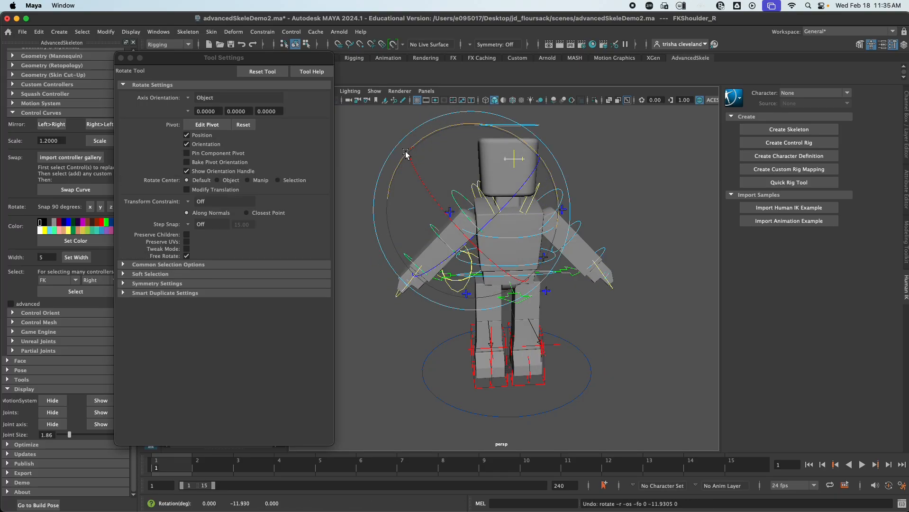
left_click(379, 126)
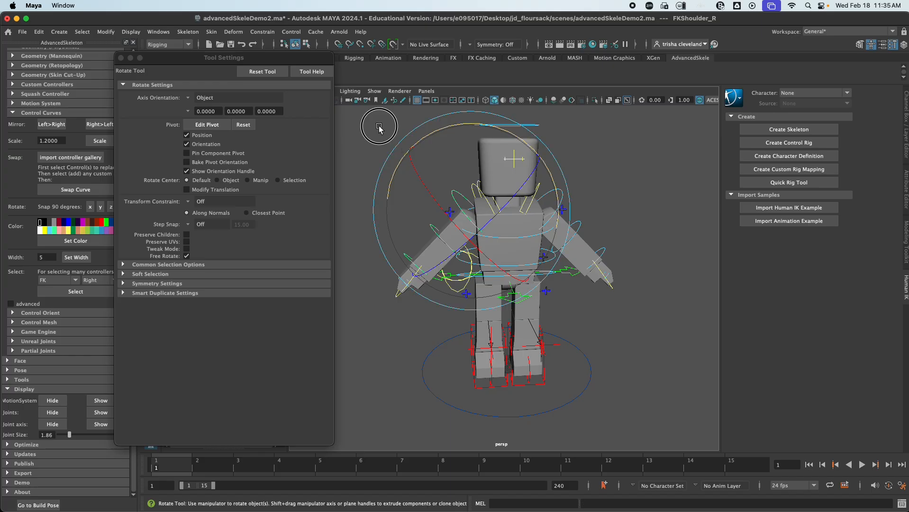
- Close the Tool Settings window and select the RootX_M control with the Move tool
left_click(121, 58)
left_click_drag(614, 277, 537, 277, "alt")
right_click_drag(537, 277, 633, 287, "alt")
left_click(384, 330)
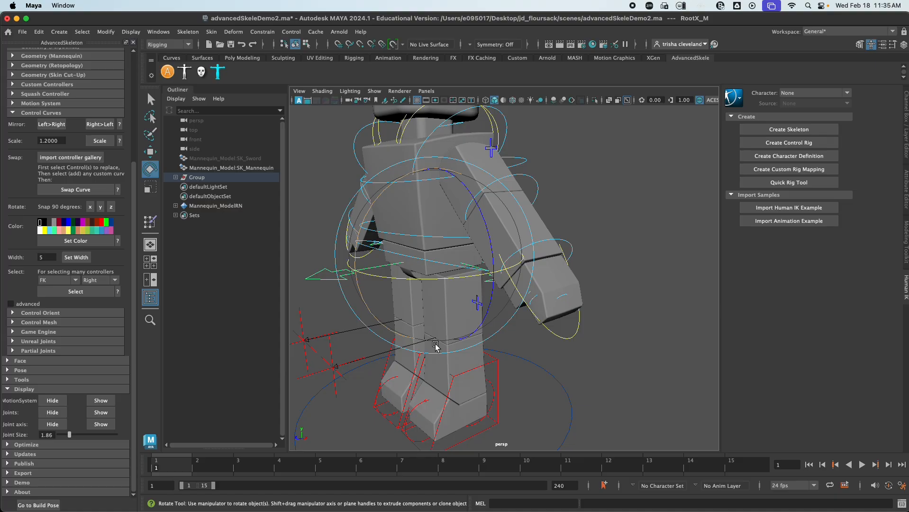
key("w")
middle_click_drag(391, 360, 465, 334, "alt")
- Raise the left foot with the IKLeg_L control to check the knee and hip bending, and undo the moves
left_click(570, 390)
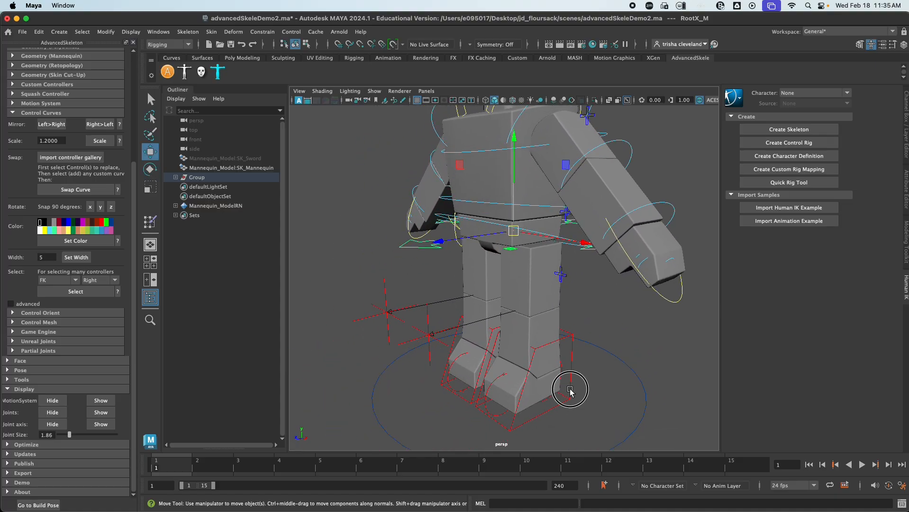
right_click_drag(570, 390, 459, 400, "alt")
left_click_drag(521, 334, 528, 358, "alt")
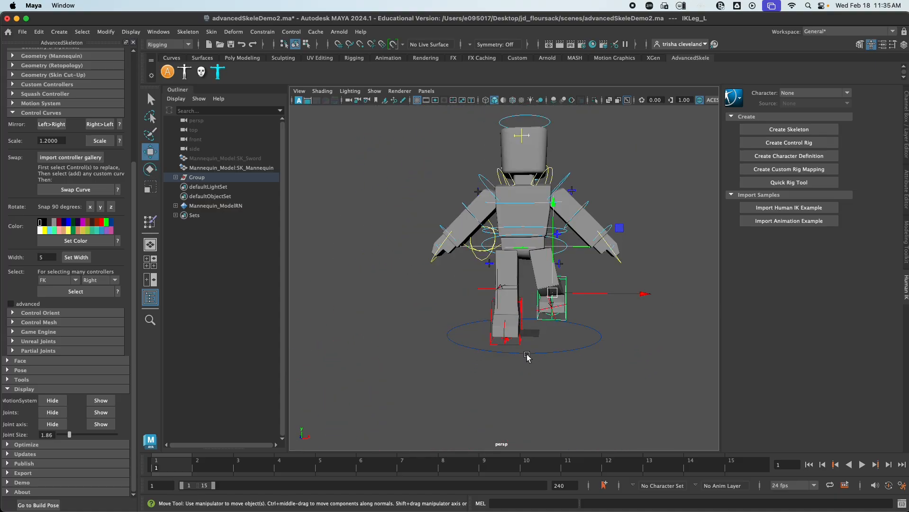
left_click_drag(552, 304, 576, 263, "alt")
key("ctrl+z")
key("ctrl+z")
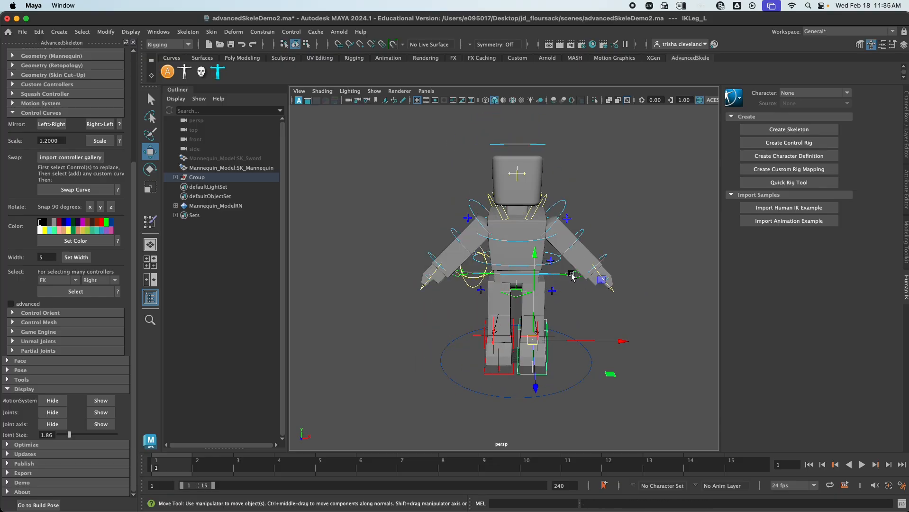
- Lower the RootX_M control to check how both knees bend, and undo the move
left_click(571, 274)
left_click_drag(526, 241, 491, 234, "alt")
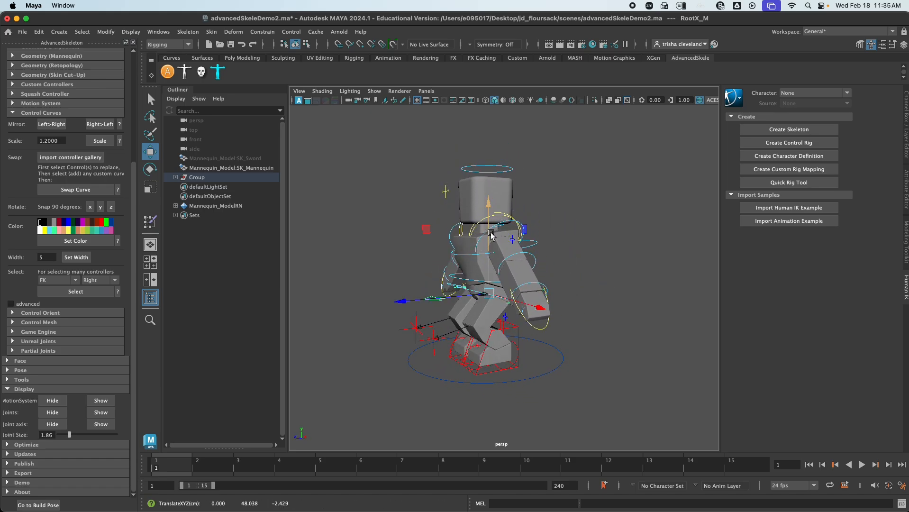
key("super+z")
key("super+z")
left_click_drag(401, 289, 514, 302, "alt")
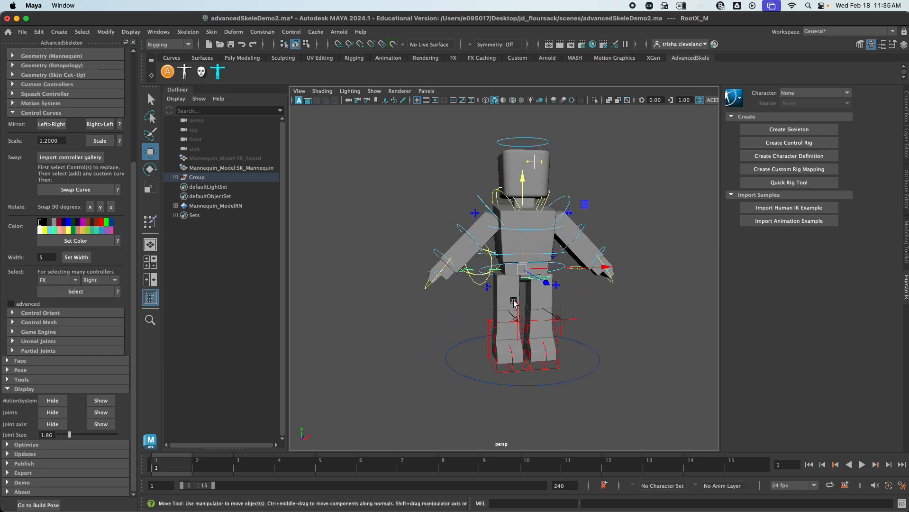